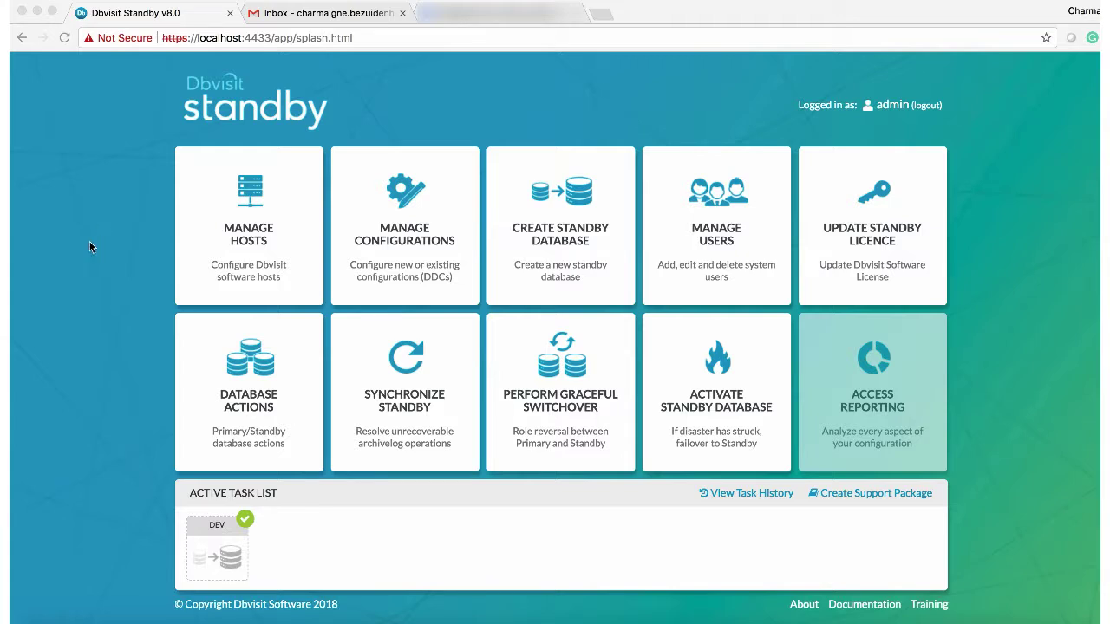
Step: Review the log of the finished DEV standby creation task
{"action": "left_click", "coordinate": [214, 549]}
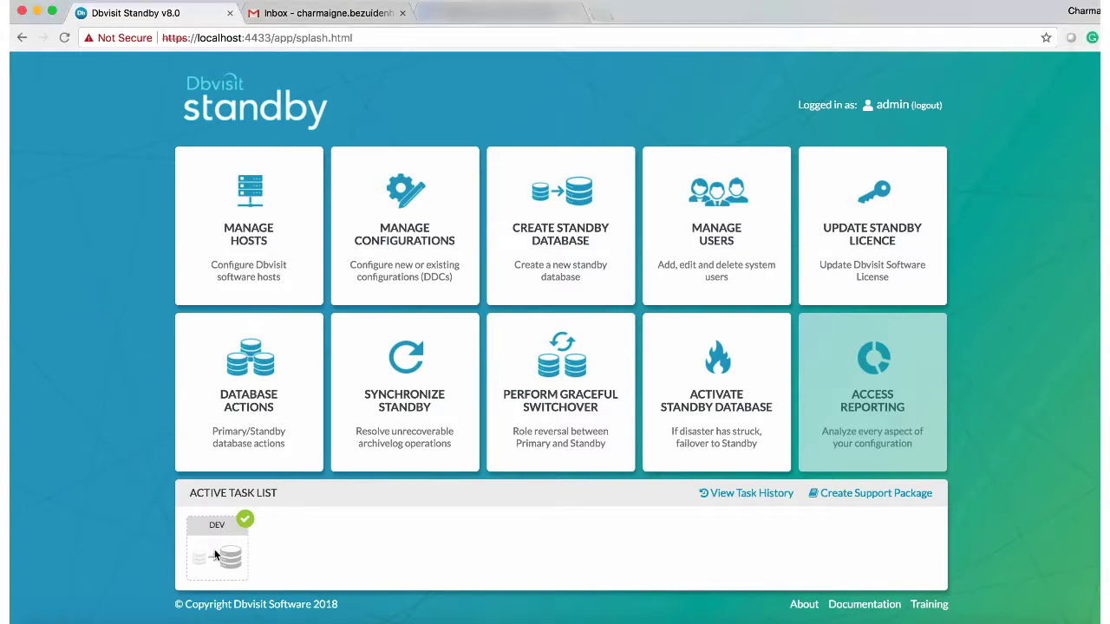
{"action": "left_click", "coordinate": [224, 539]}
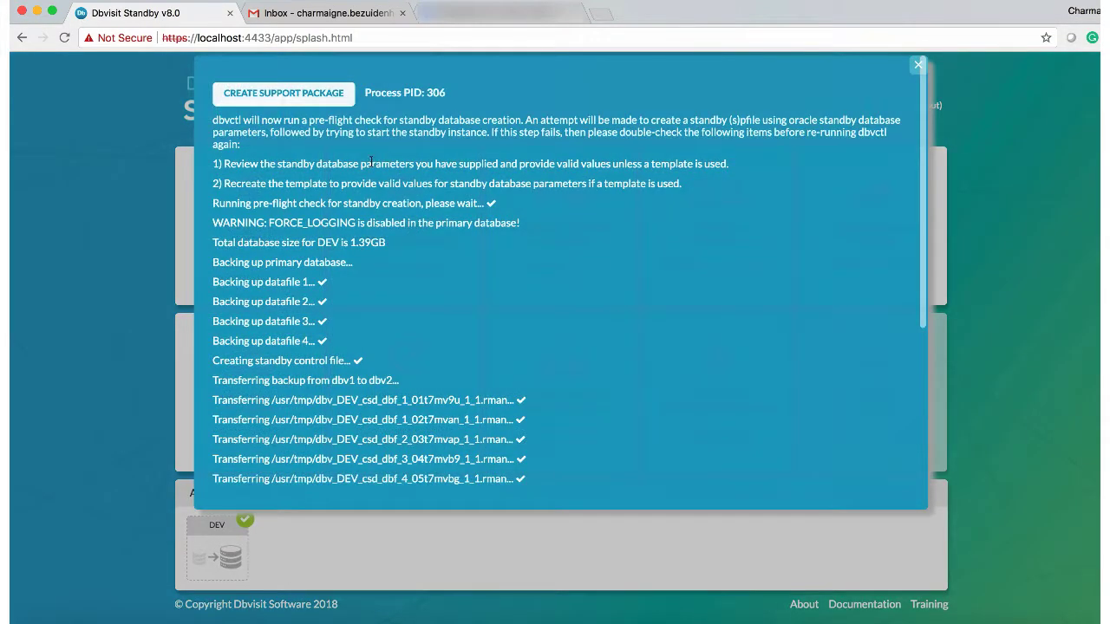
{"action": "scroll", "coordinate": [365, 177], "scroll_direction": "down", "scroll_amount": 5}
{"action": "scroll", "coordinate": [365, 177], "scroll_direction": "up", "scroll_amount": 10}
{"action": "left_click", "coordinate": [917, 65]}
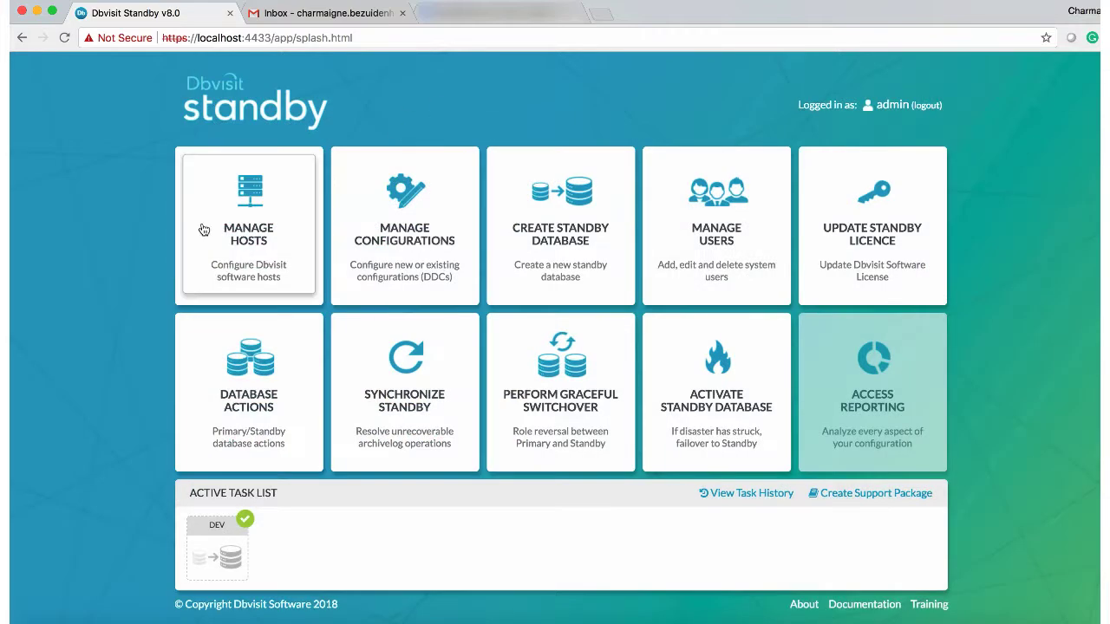
Step: Run a log gap report for DEV from Database Actions
{"action": "left_click", "coordinate": [247, 393]}
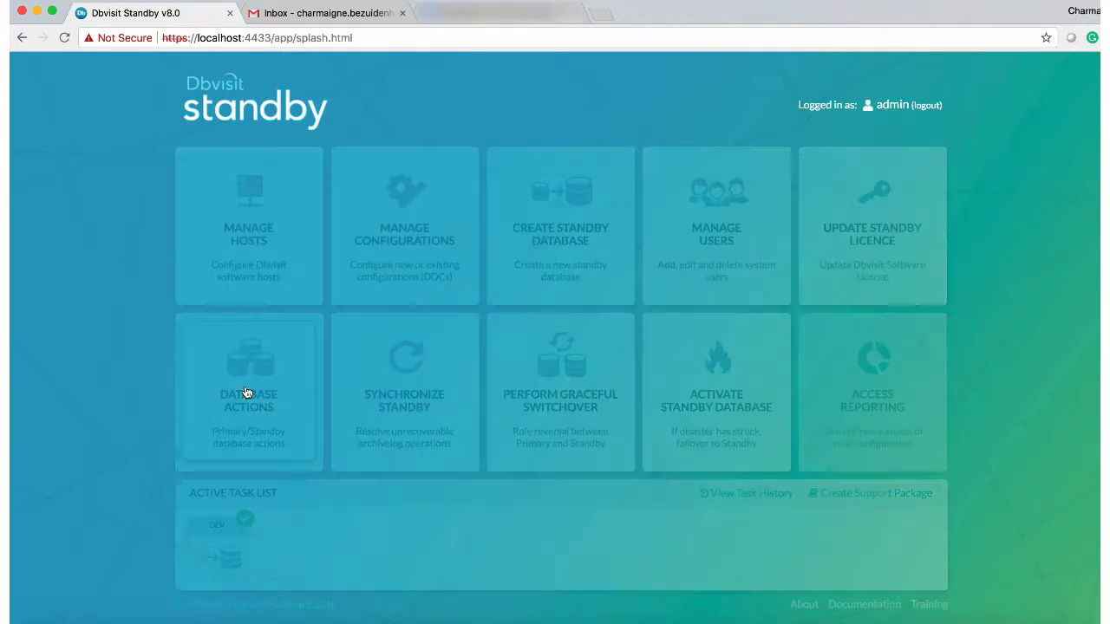
{"action": "left_click", "coordinate": [757, 266]}
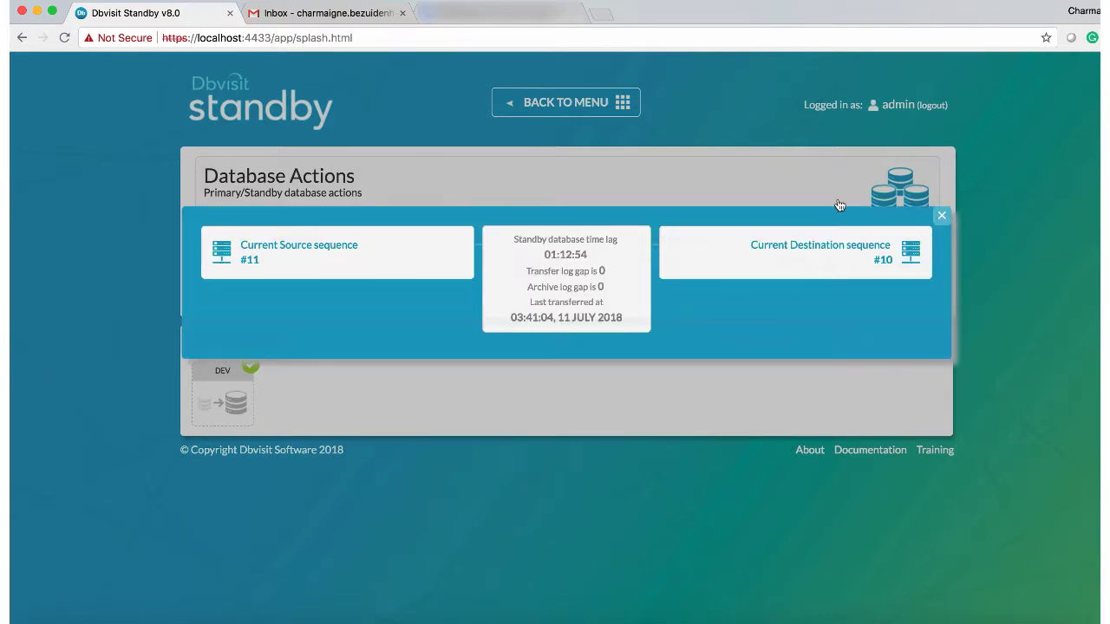
{"action": "left_click", "coordinate": [942, 219]}
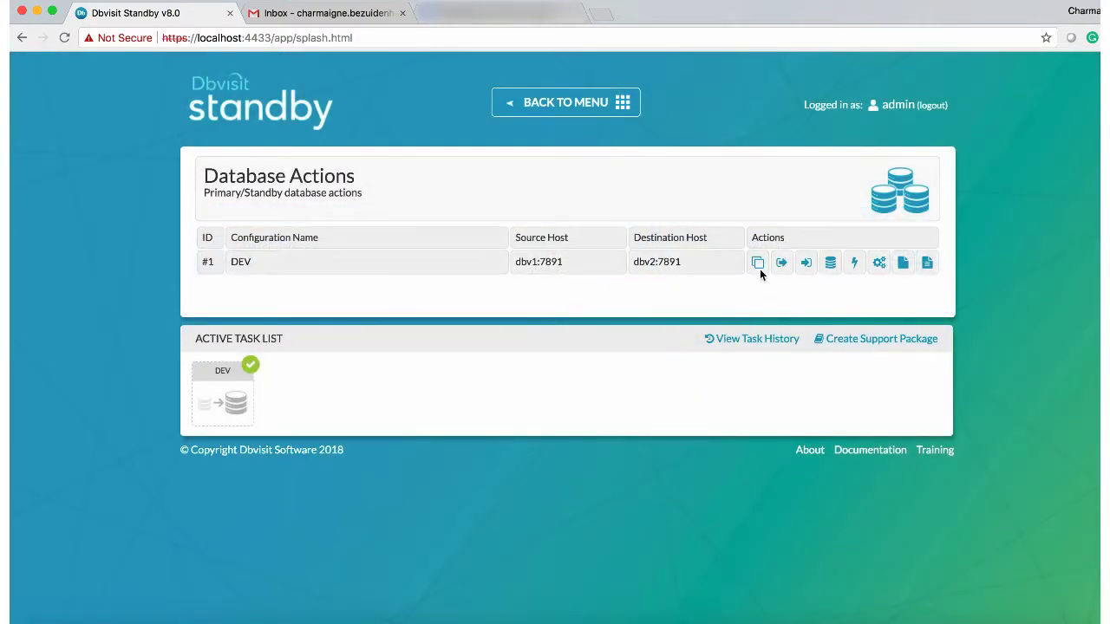
Step: Send DEV's log sequence 11 from dbv1 to dbv2 and apply it on the standby
{"action": "left_click", "coordinate": [781, 263]}
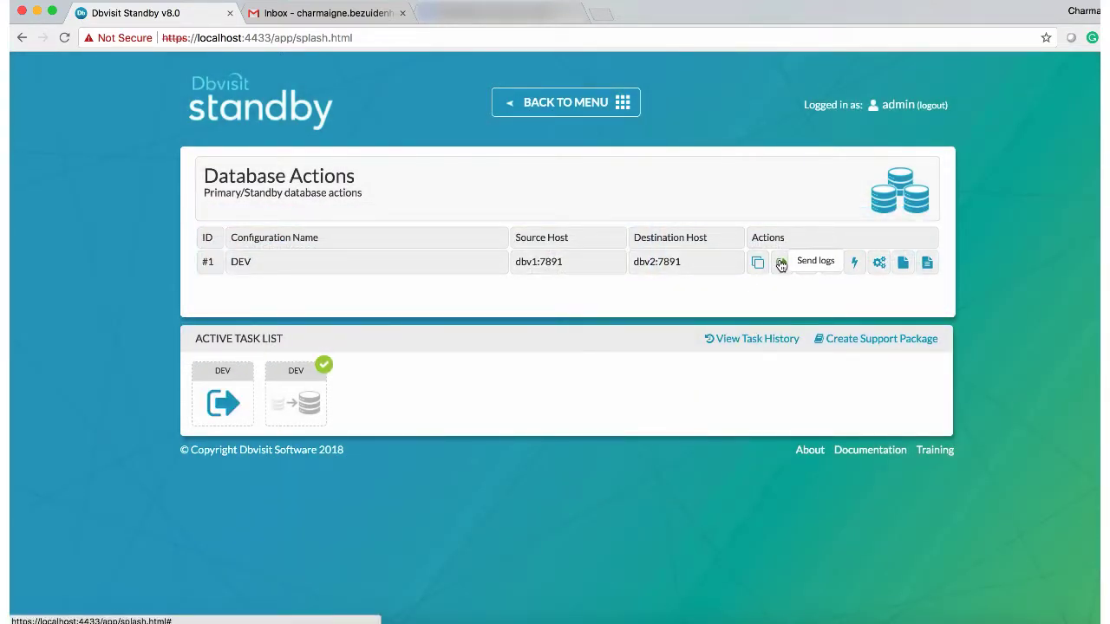
{"action": "left_click", "coordinate": [244, 405]}
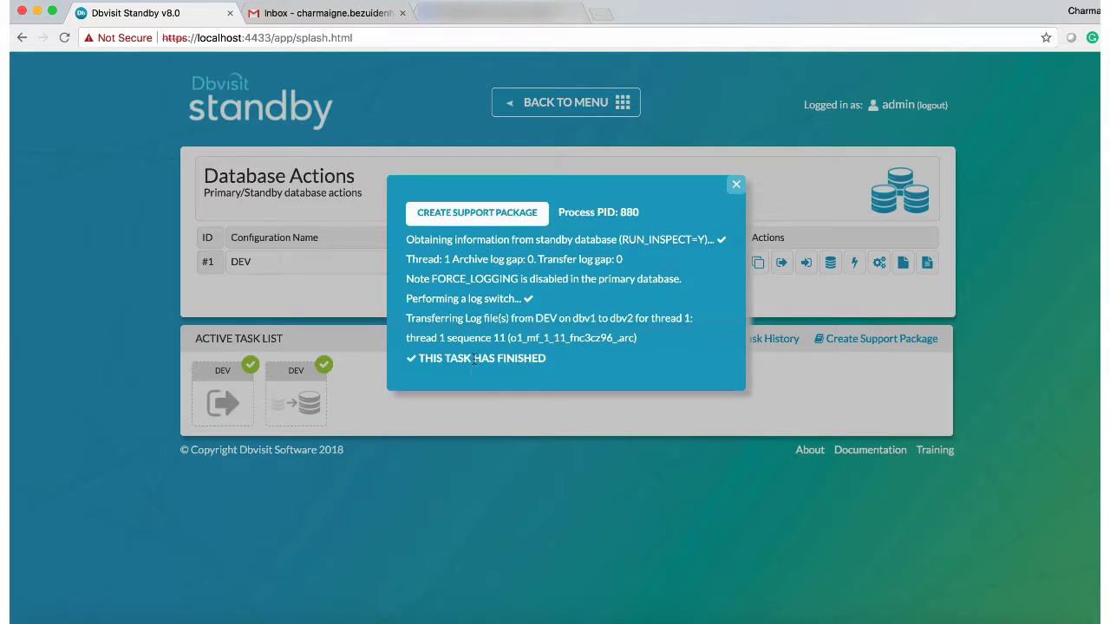
{"action": "left_click", "coordinate": [735, 185]}
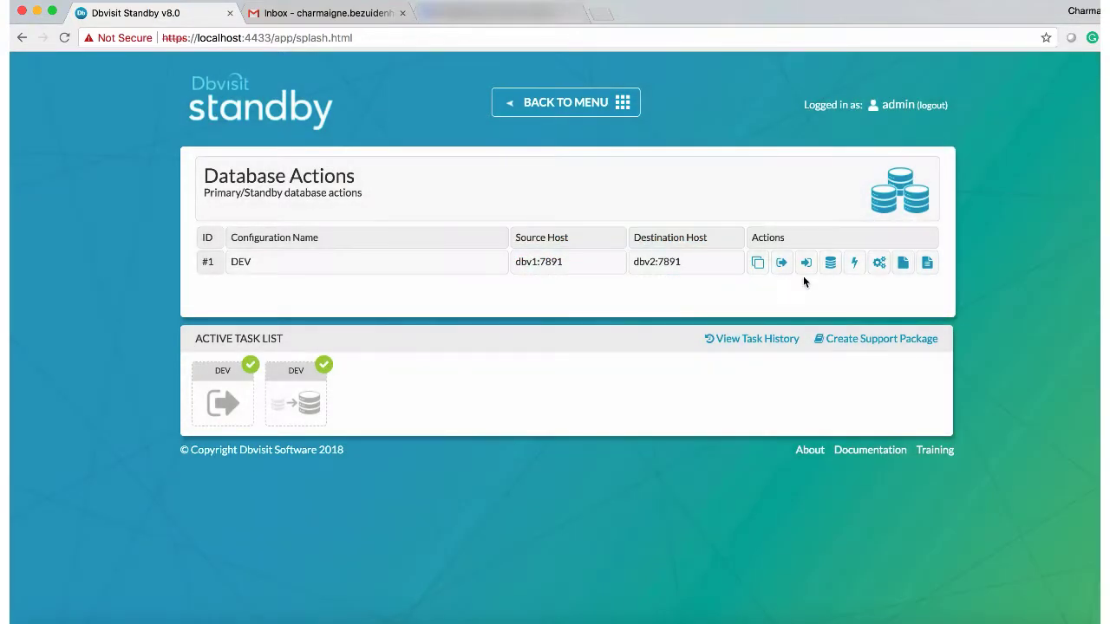
{"action": "left_click", "coordinate": [806, 262]}
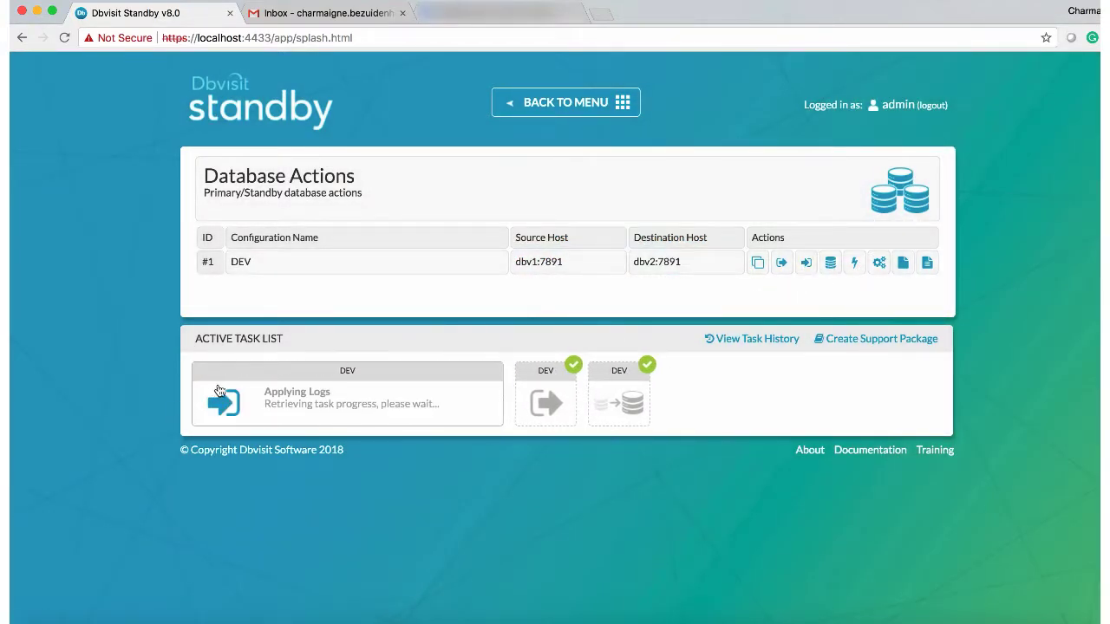
{"action": "left_click", "coordinate": [219, 390]}
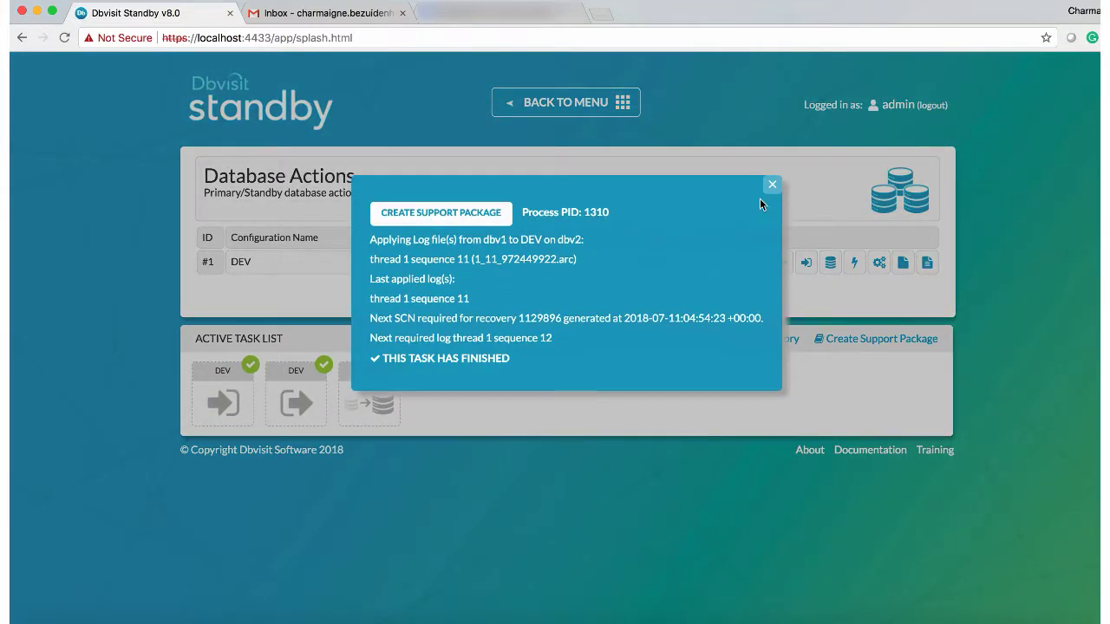
{"action": "left_click", "coordinate": [771, 184]}
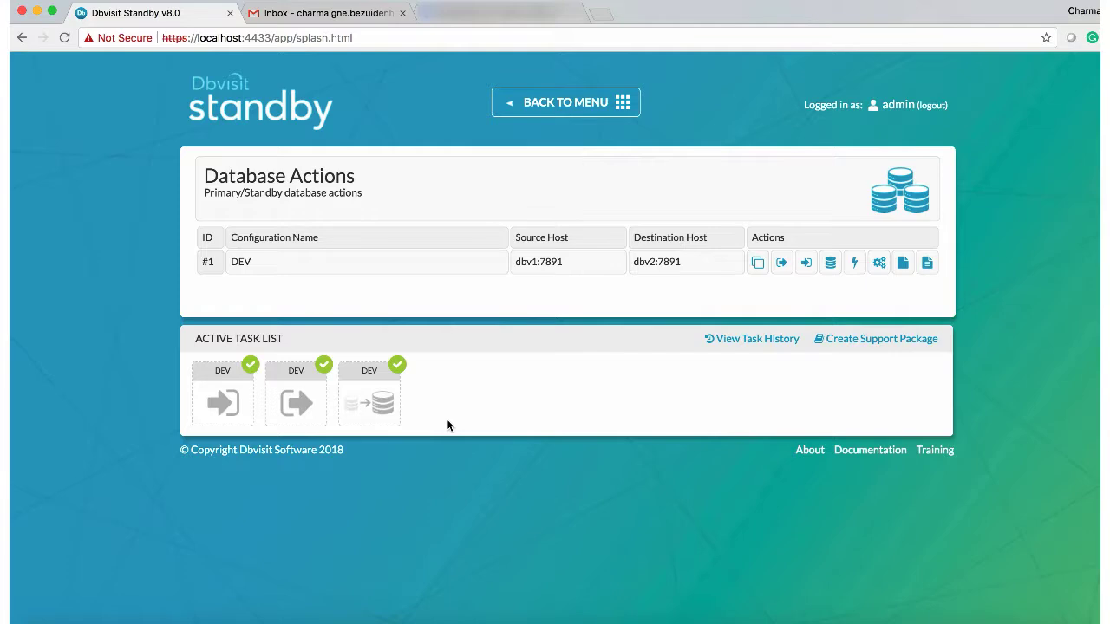
Step: From Manage Configurations, open the DEV configuration (dbv1 to dbv2) for editing
{"action": "left_click", "coordinate": [565, 104]}
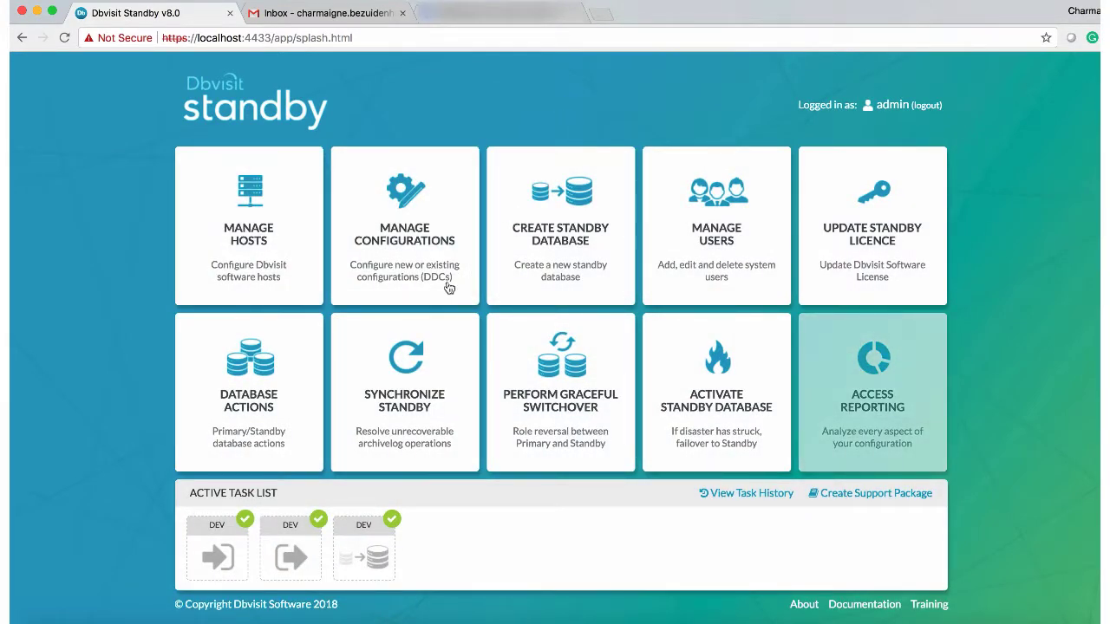
{"action": "left_click", "coordinate": [399, 243]}
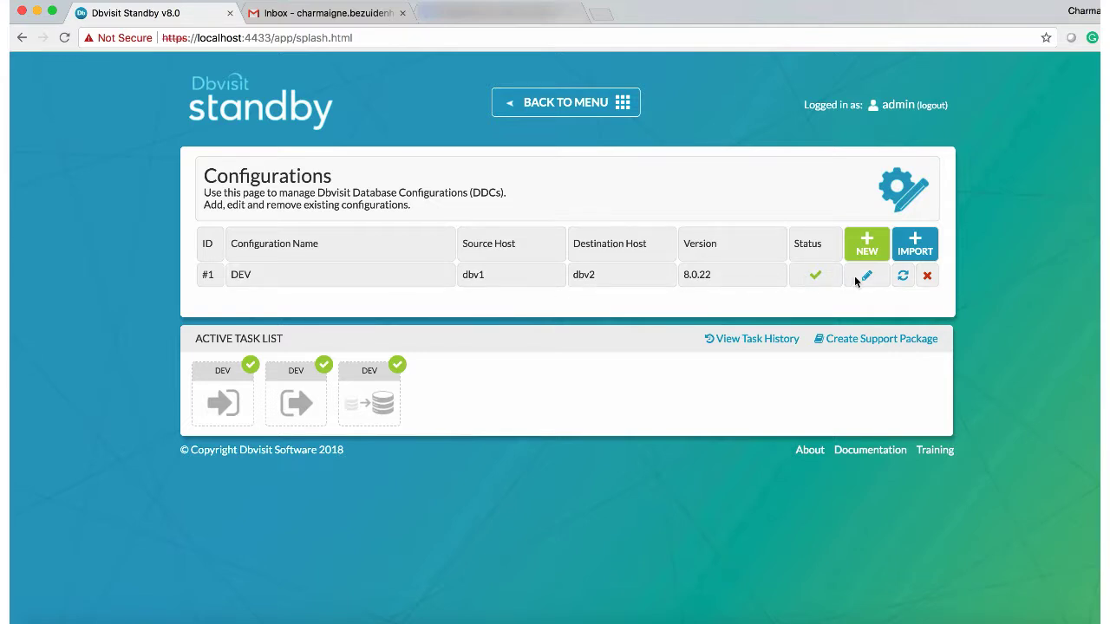
{"action": "left_click", "coordinate": [866, 276]}
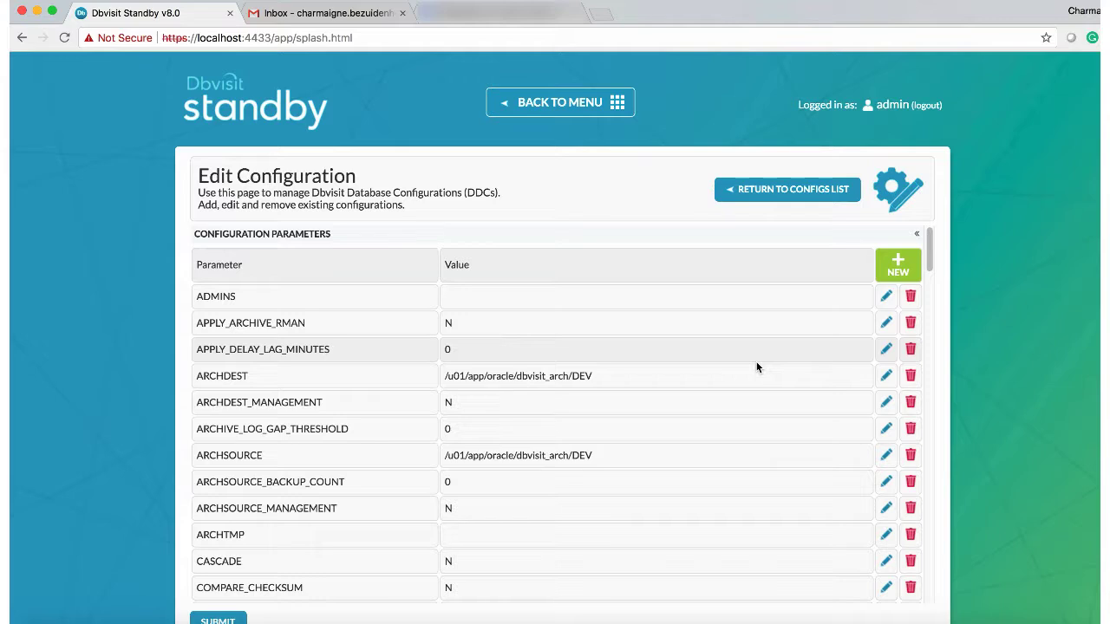
{"action": "scroll", "coordinate": [756, 367], "scroll_direction": "down", "scroll_amount": 1}
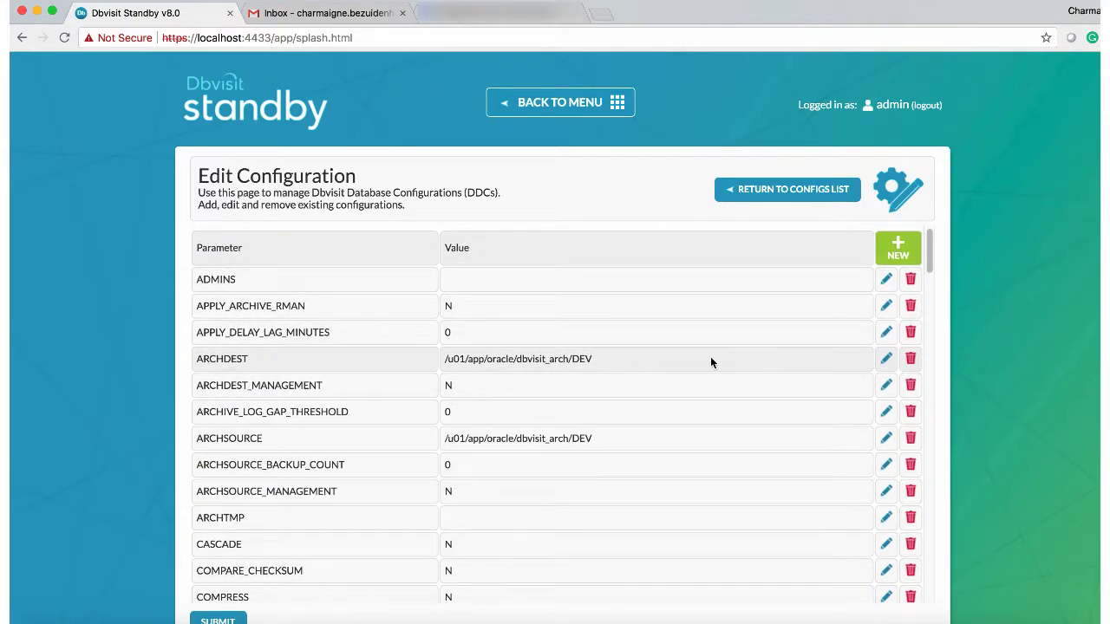
Step: Enter the administrator's e-mail address as the DEV configuration's ADMINS value
{"action": "left_click", "coordinate": [886, 280]}
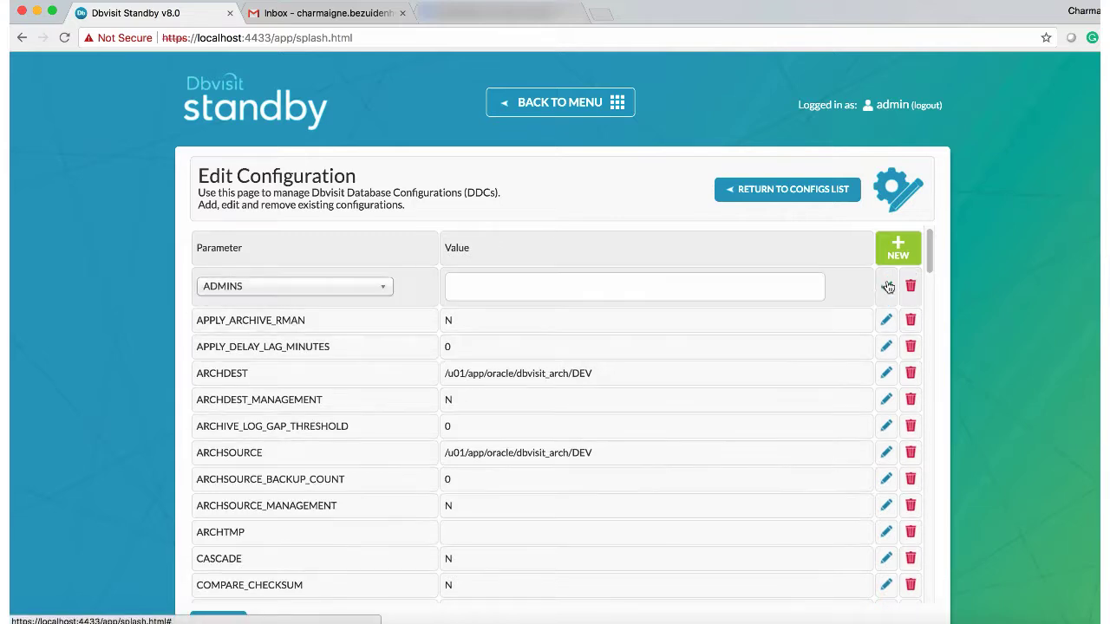
{"action": "left_click", "coordinate": [581, 290]}
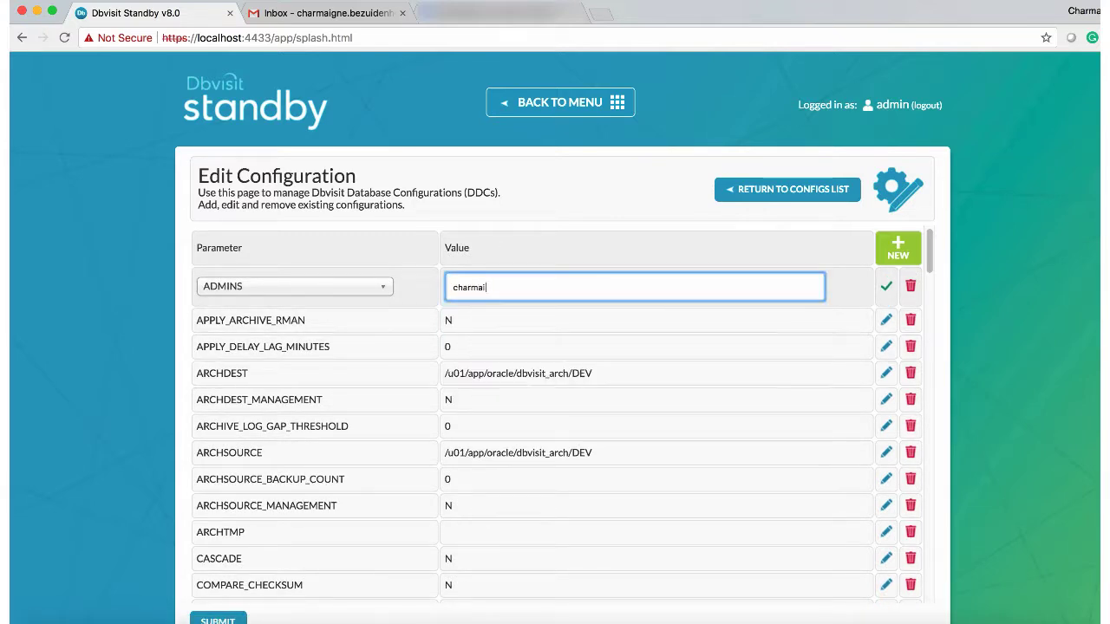
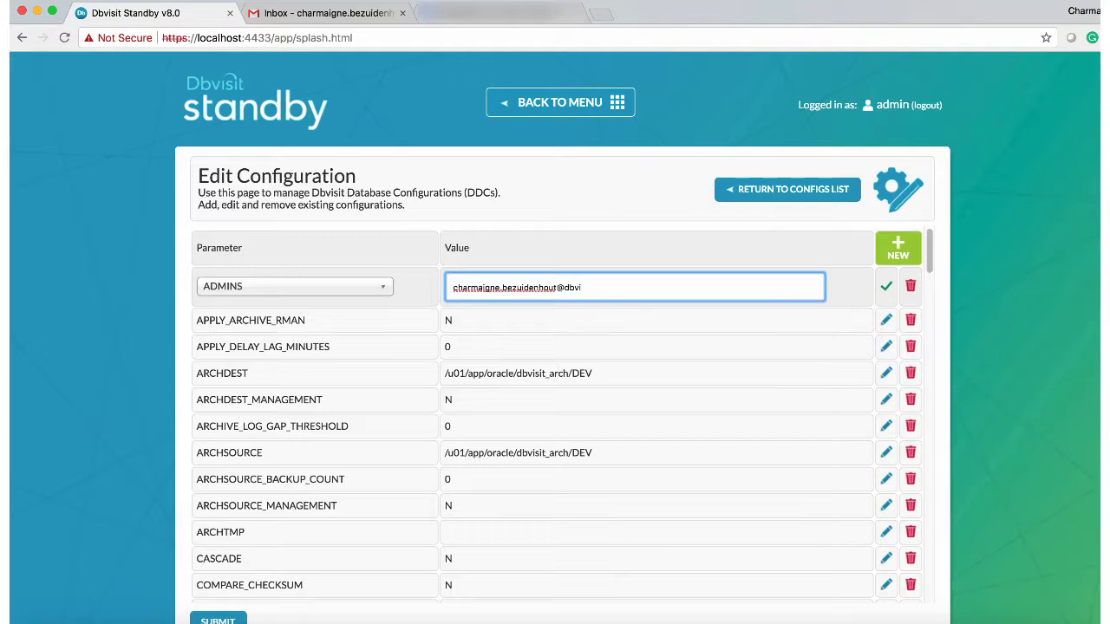
{"action": "left_click", "coordinate": [884, 289]}
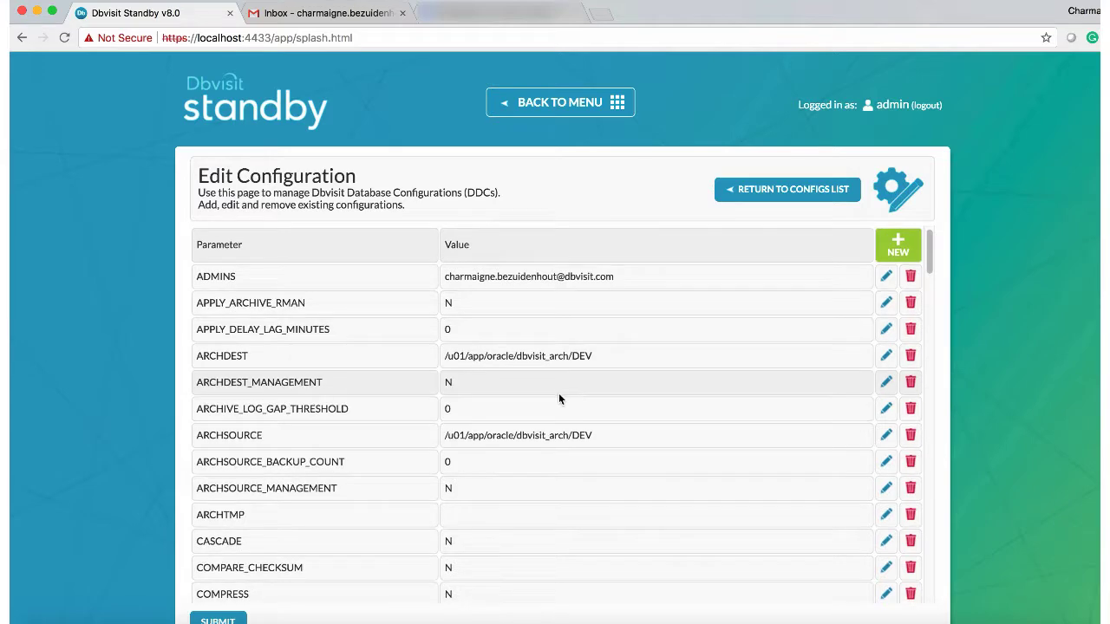
Step: Copy the sender e-mail address from the notes and save it as MAILCFG_AUTH_USER
{"action": "scroll", "coordinate": [570, 347], "scroll_direction": "down", "scroll_amount": 3}
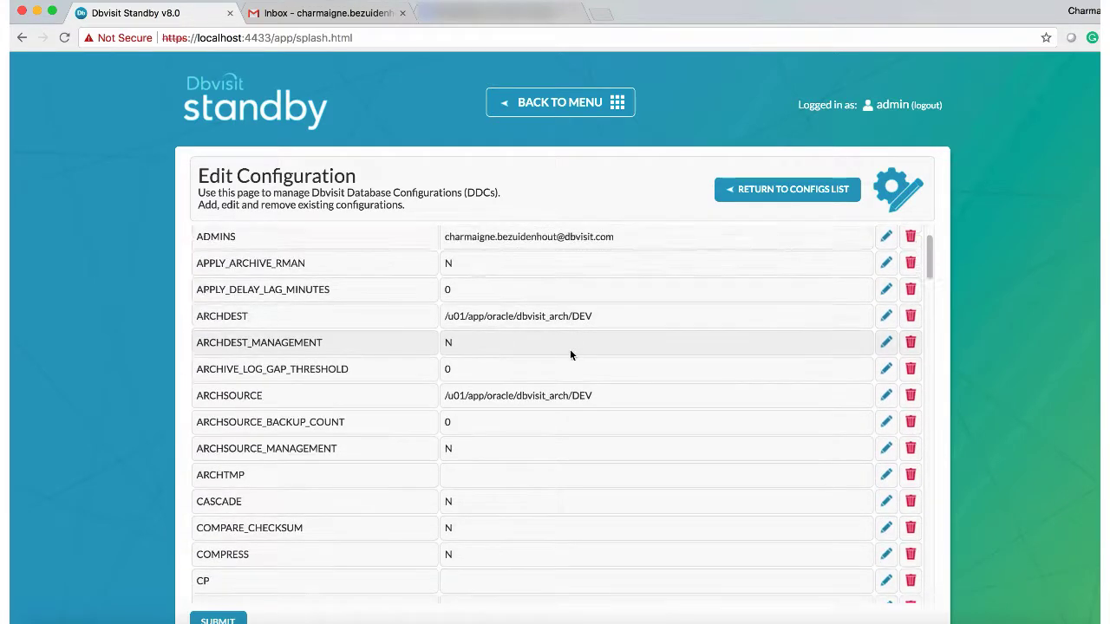
{"action": "scroll", "coordinate": [569, 350], "scroll_direction": "down", "scroll_amount": 11}
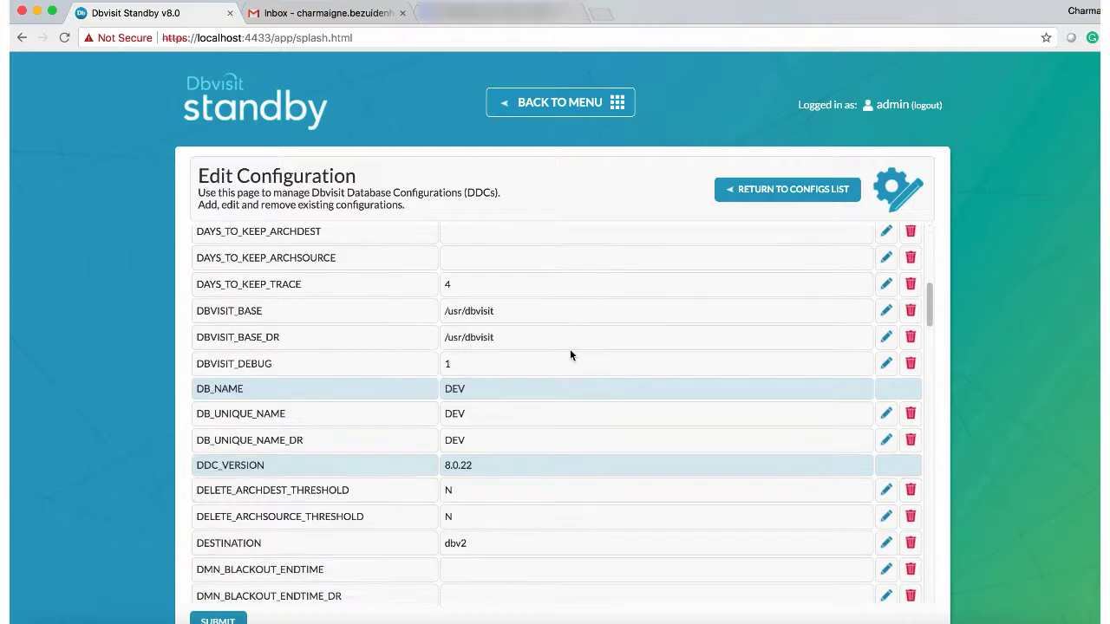
{"action": "scroll", "coordinate": [569, 350], "scroll_direction": "down", "scroll_amount": 17}
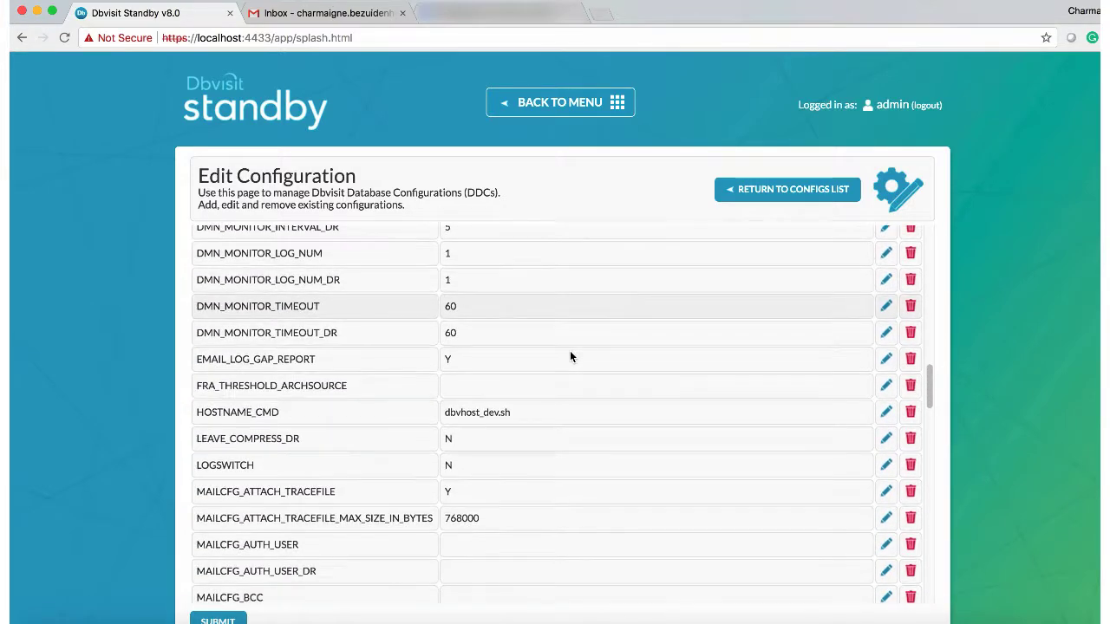
{"action": "scroll", "coordinate": [569, 350], "scroll_direction": "down", "scroll_amount": 2}
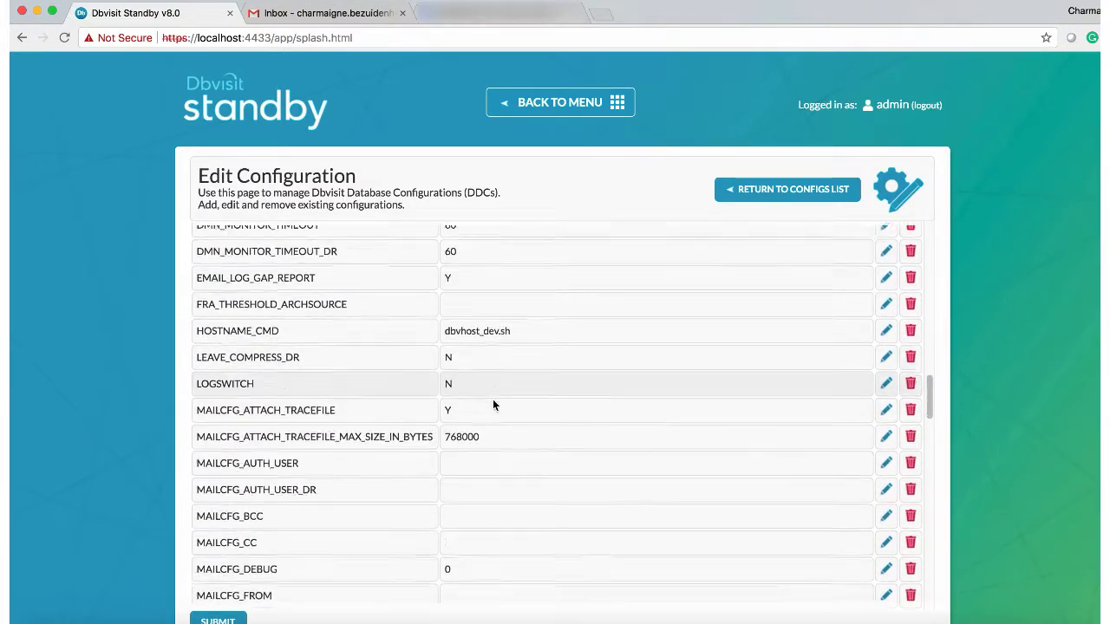
{"action": "scroll", "coordinate": [495, 405], "scroll_direction": "down", "scroll_amount": 3}
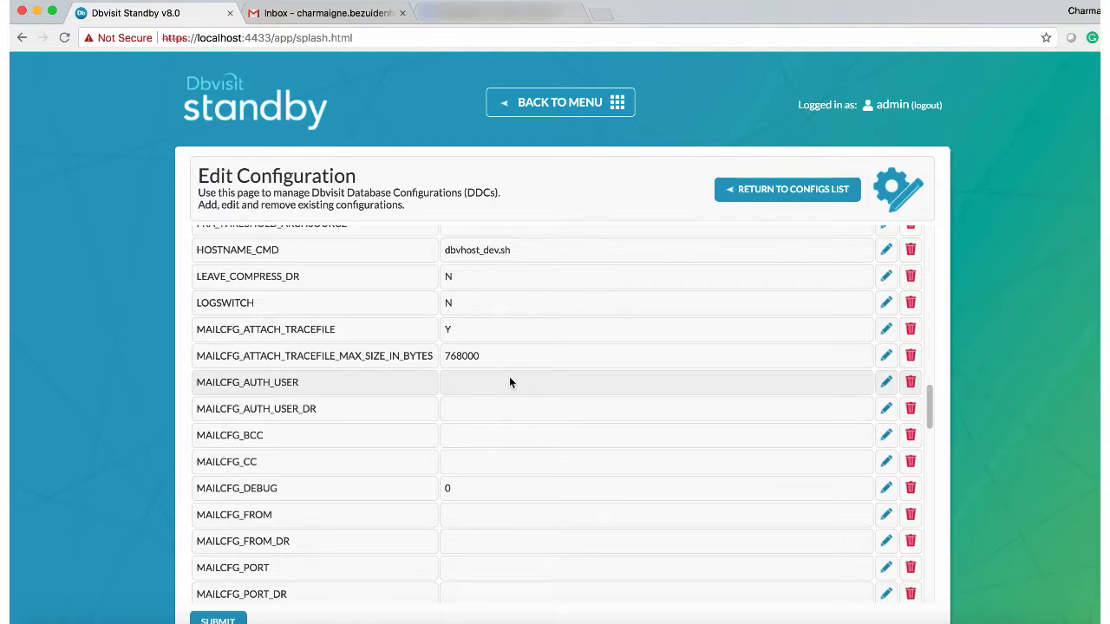
{"action": "left_click", "coordinate": [885, 382]}
{"action": "left_click", "coordinate": [725, 386]}
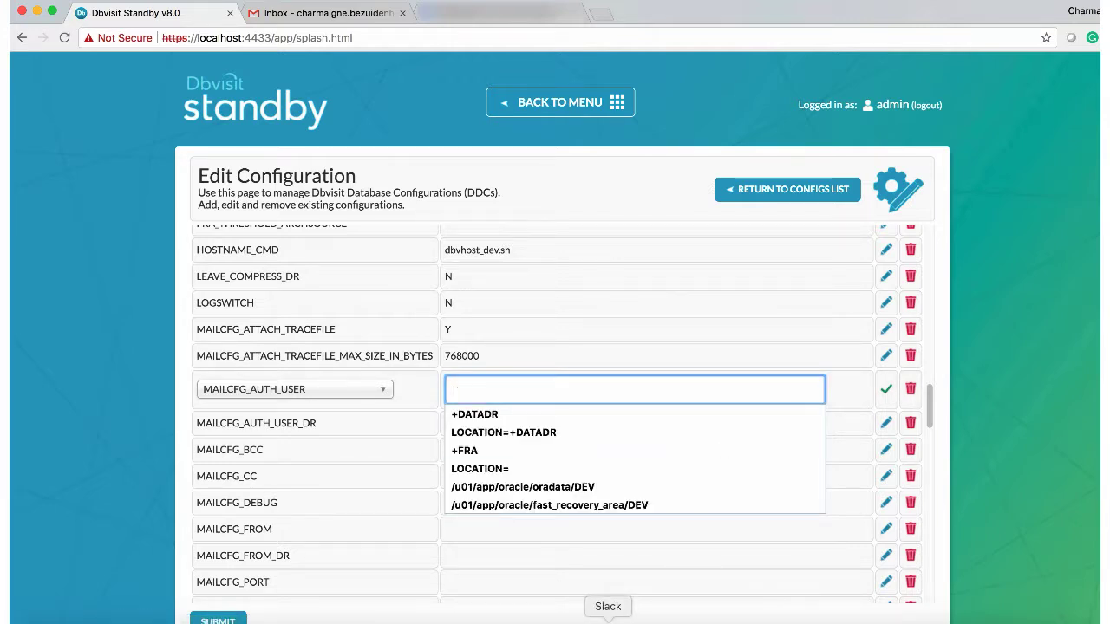
{"action": "left_click", "coordinate": [513, 617]}
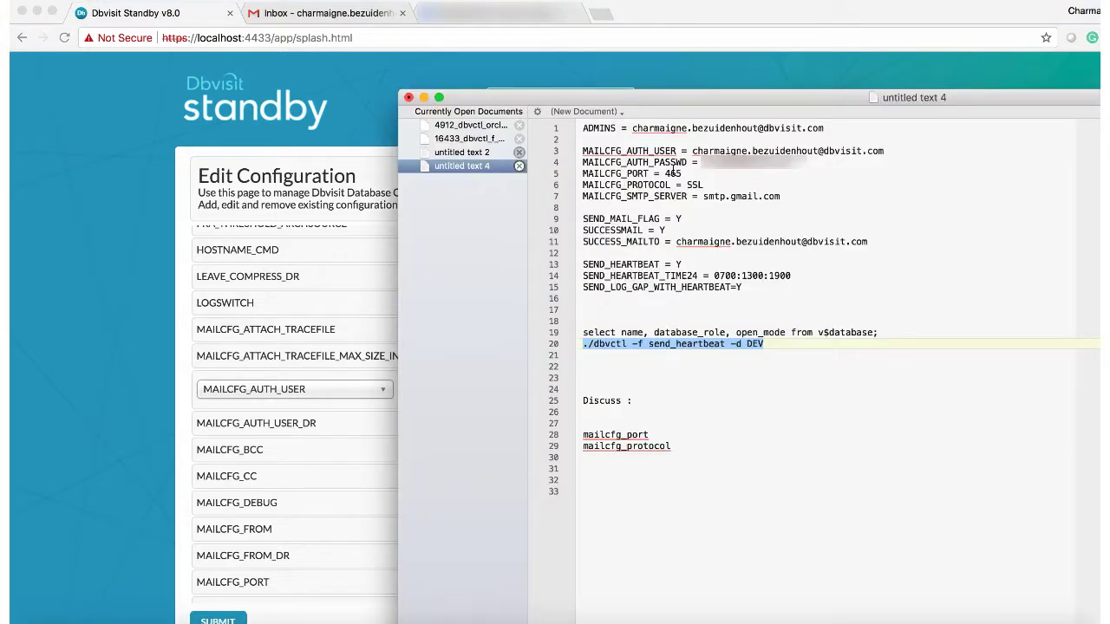
{"action": "left_click_drag", "start_coordinate": [676, 242], "coordinate": [863, 247]}
{"action": "key", "text": "super+c"}
{"action": "left_click", "coordinate": [301, 426]}
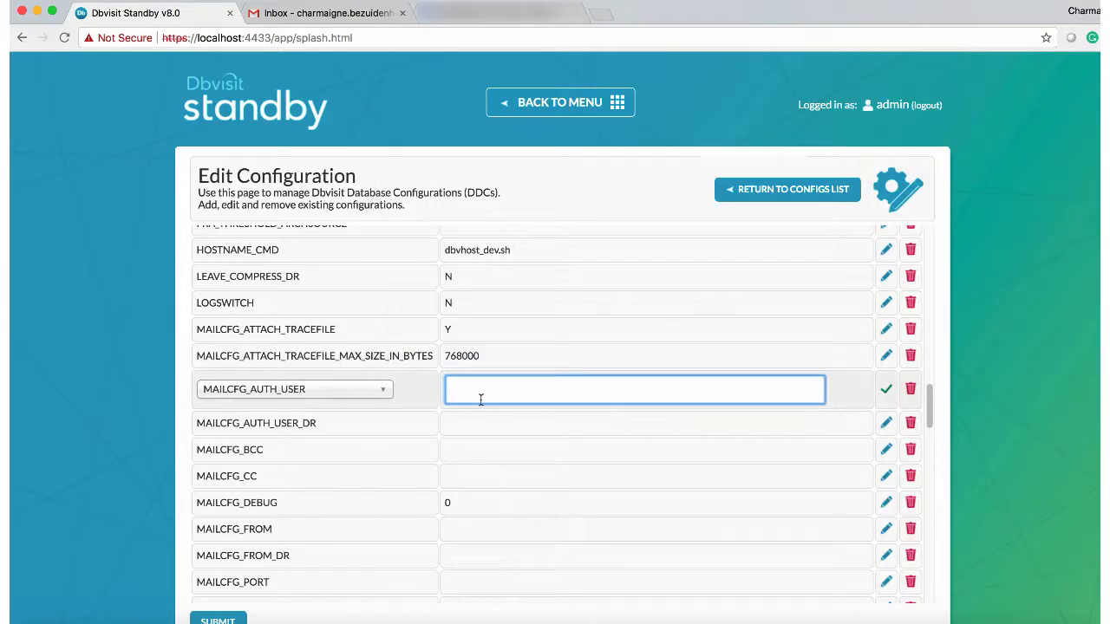
{"action": "key", "text": "super+v"}
{"action": "left_click", "coordinate": [885, 389]}
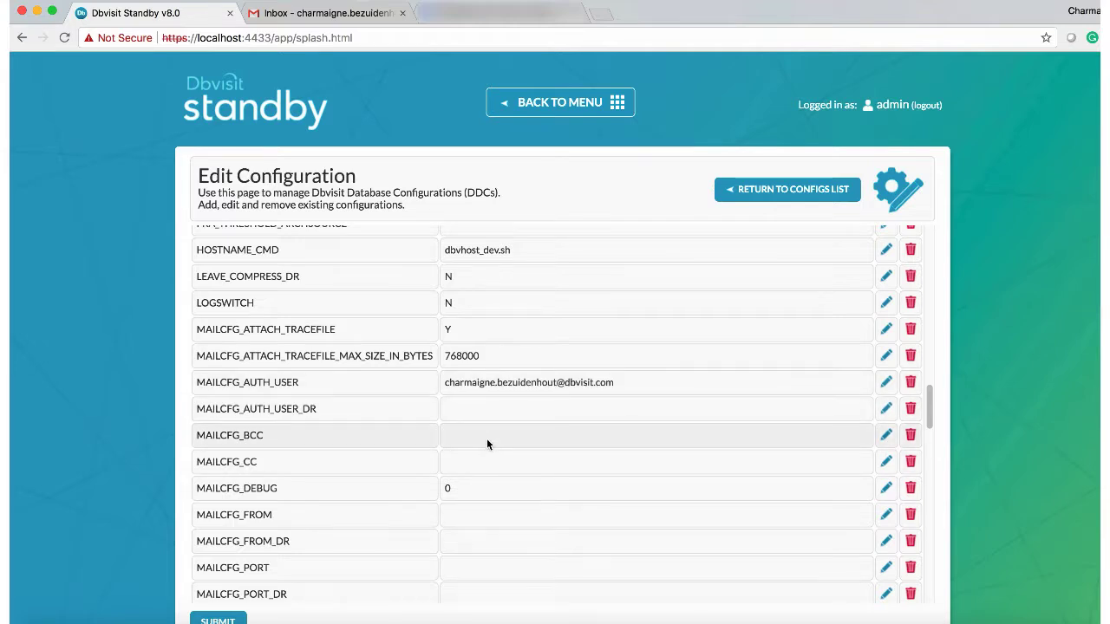
{"action": "scroll", "coordinate": [486, 443], "scroll_direction": "down", "scroll_amount": 2}
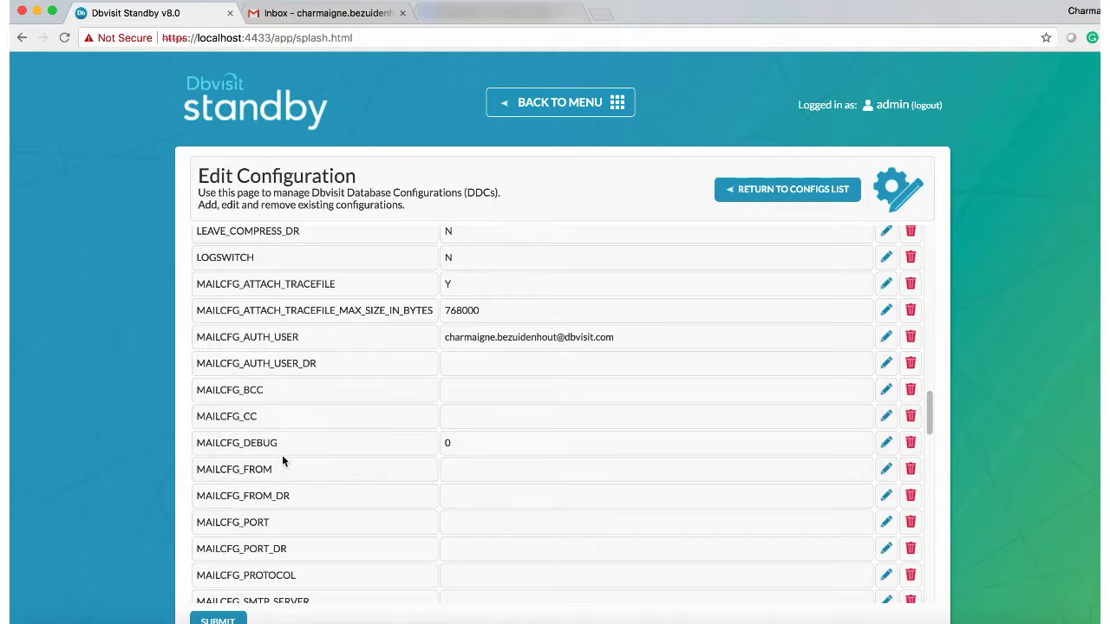
{"action": "scroll", "coordinate": [334, 446], "scroll_direction": "down", "scroll_amount": 1}
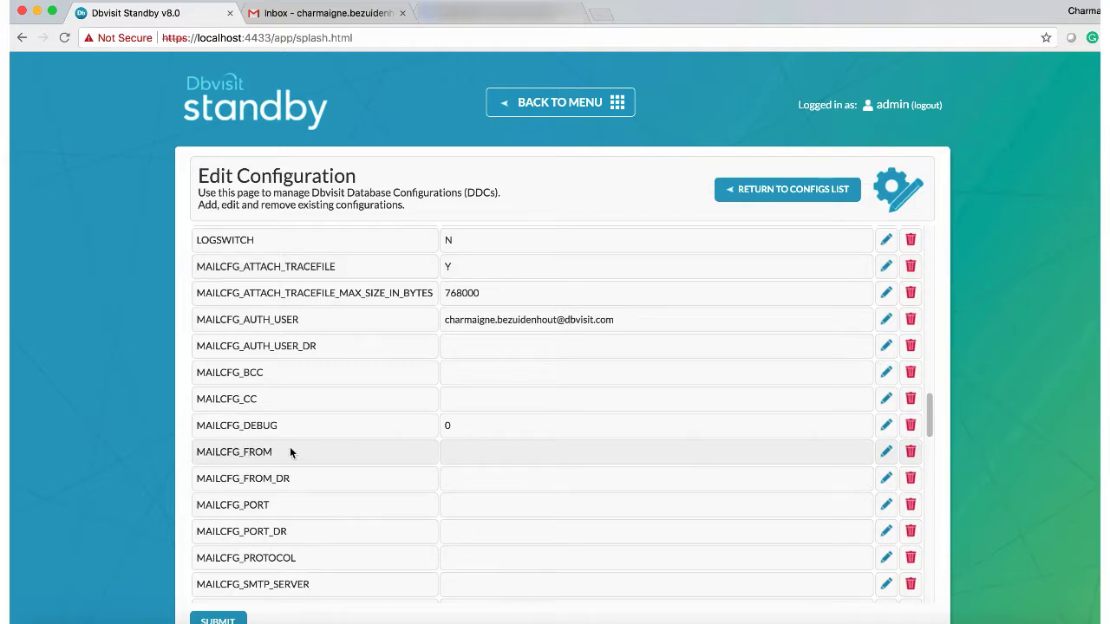
Step: Paste the sender e-mail address into MAILCFG_FROM
{"action": "left_click", "coordinate": [886, 452]}
{"action": "left_click", "coordinate": [622, 460]}
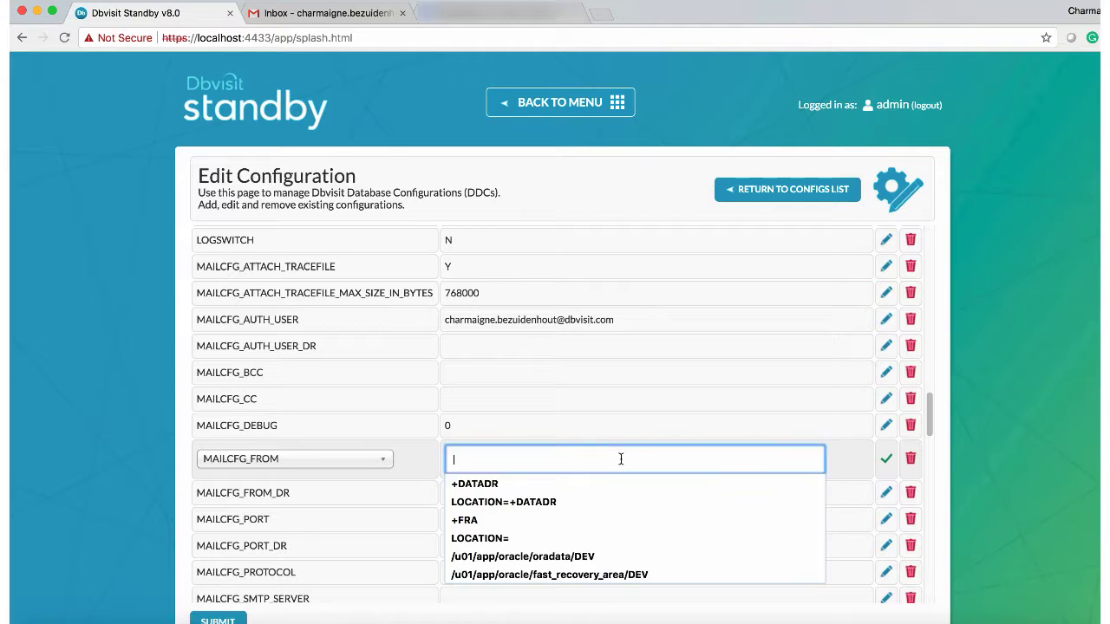
{"action": "key", "text": "super+v"}
{"action": "left_click", "coordinate": [886, 458]}
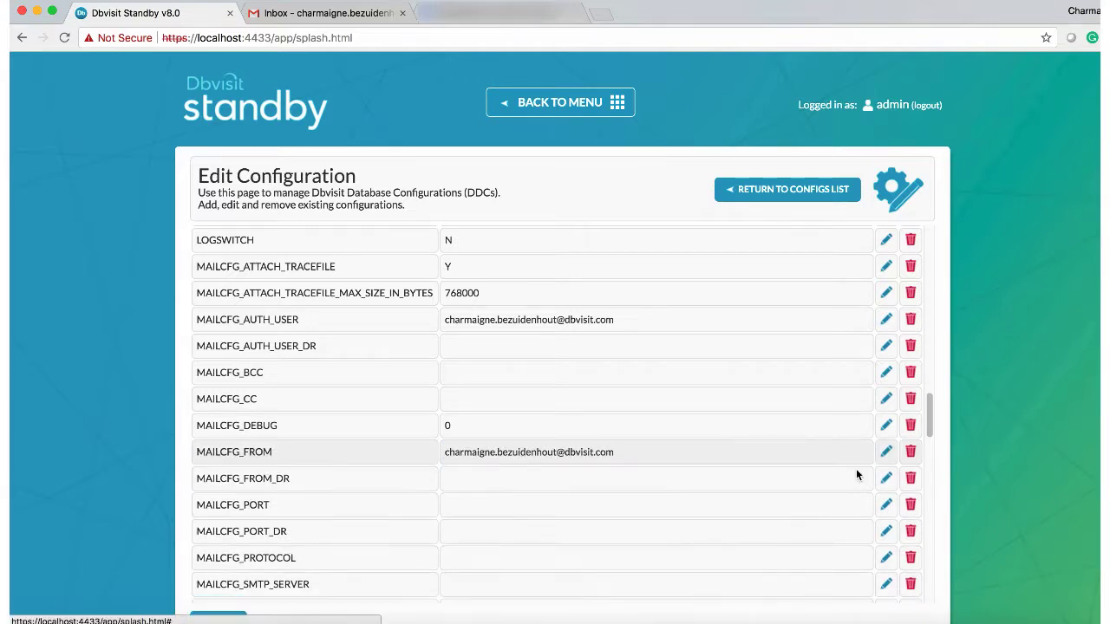
Step: Set MAILCFG_PORT to 465
{"action": "scroll", "coordinate": [604, 518], "scroll_direction": "down", "scroll_amount": 2}
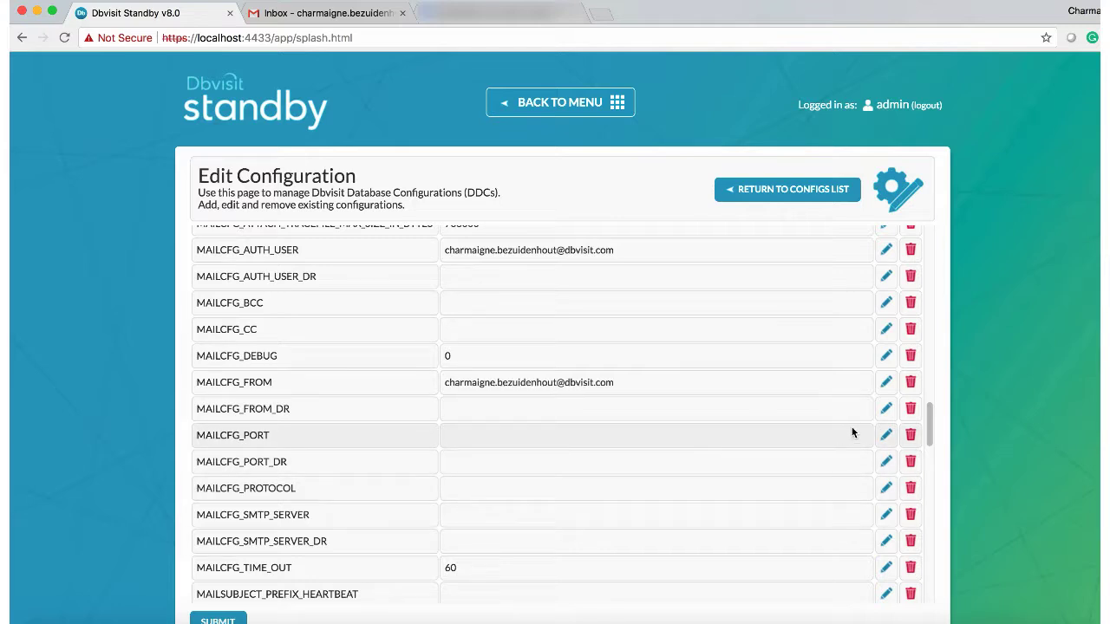
{"action": "left_click", "coordinate": [885, 435]}
{"action": "left_click", "coordinate": [490, 444]}
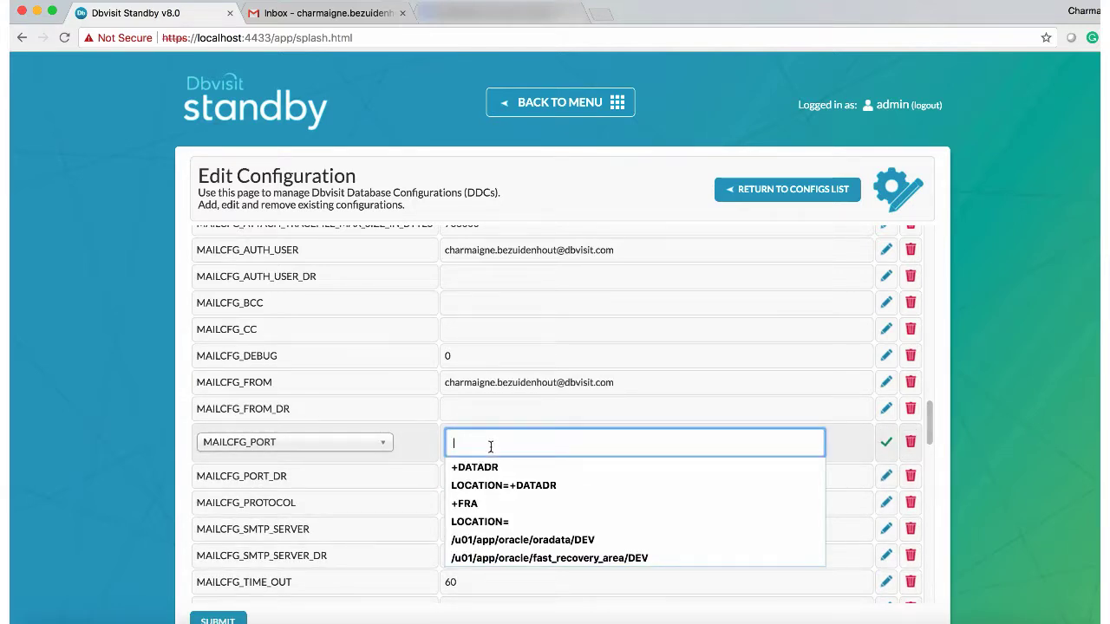
{"action": "type", "text": "46"}
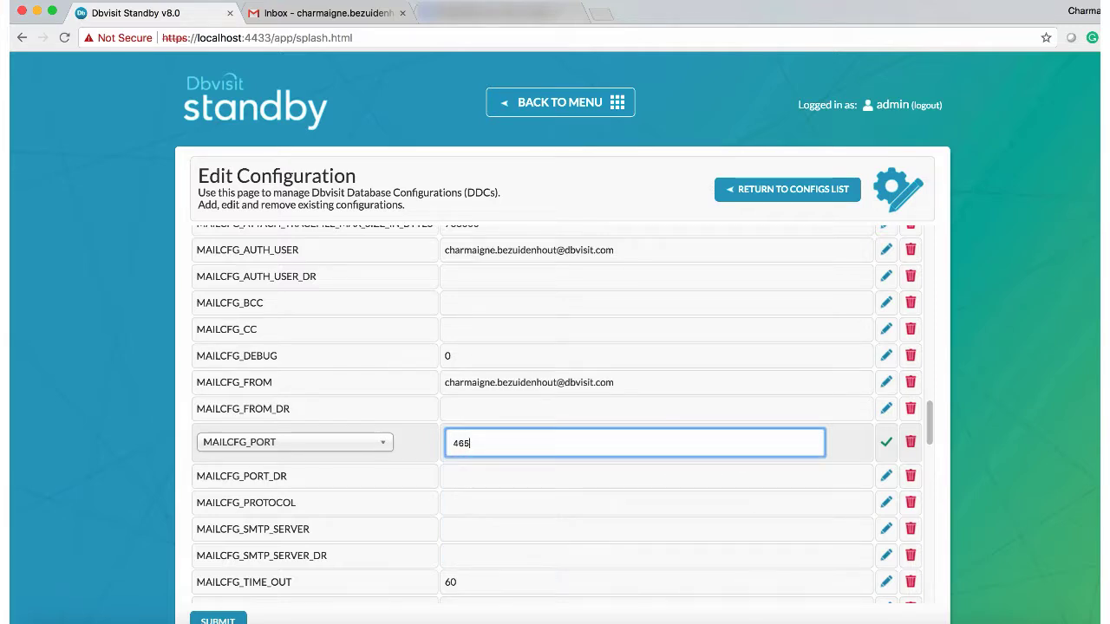
{"action": "type", "text": "5"}
{"action": "left_click", "coordinate": [885, 442]}
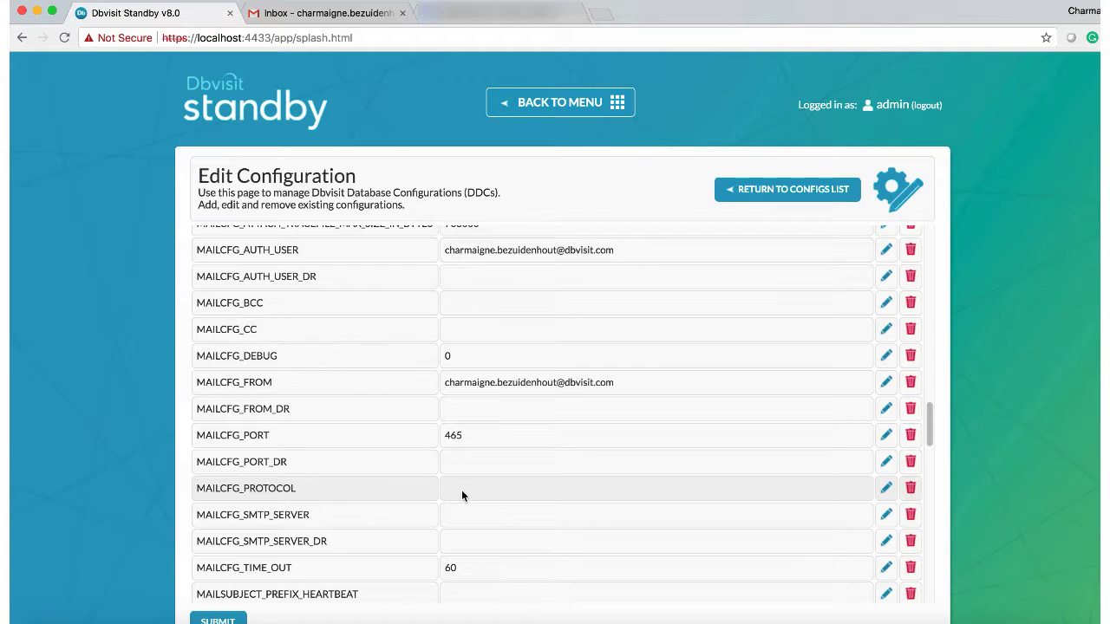
Step: Set MAILCFG_PROTOCOL to SSL
{"action": "left_click", "coordinate": [885, 488]}
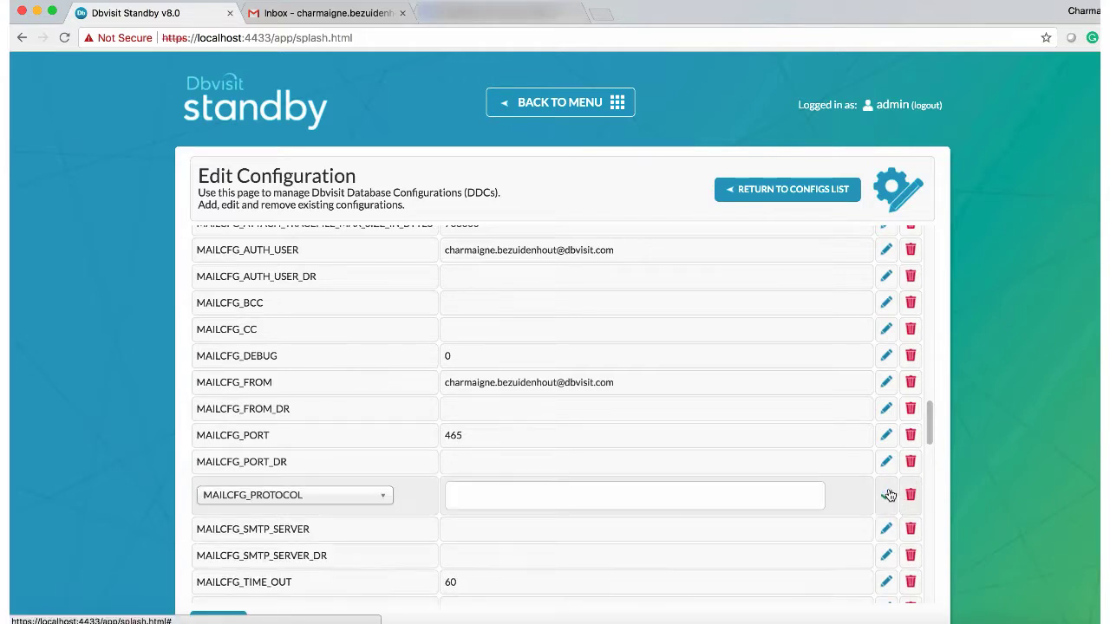
{"action": "left_click", "coordinate": [731, 496]}
{"action": "type", "text": "s"}
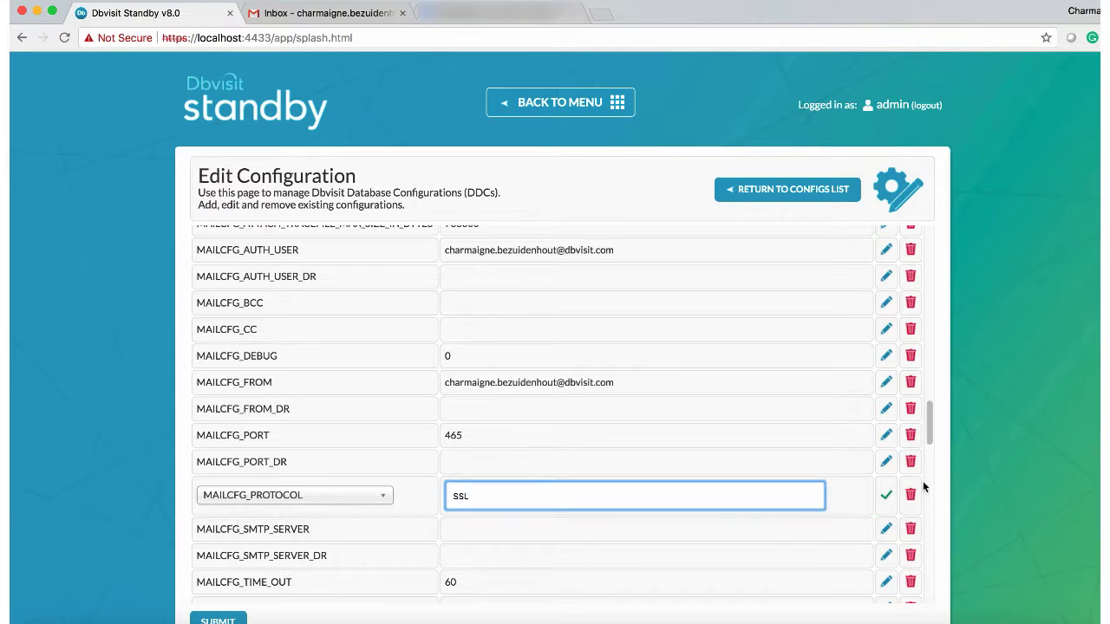
{"action": "left_click", "coordinate": [884, 498]}
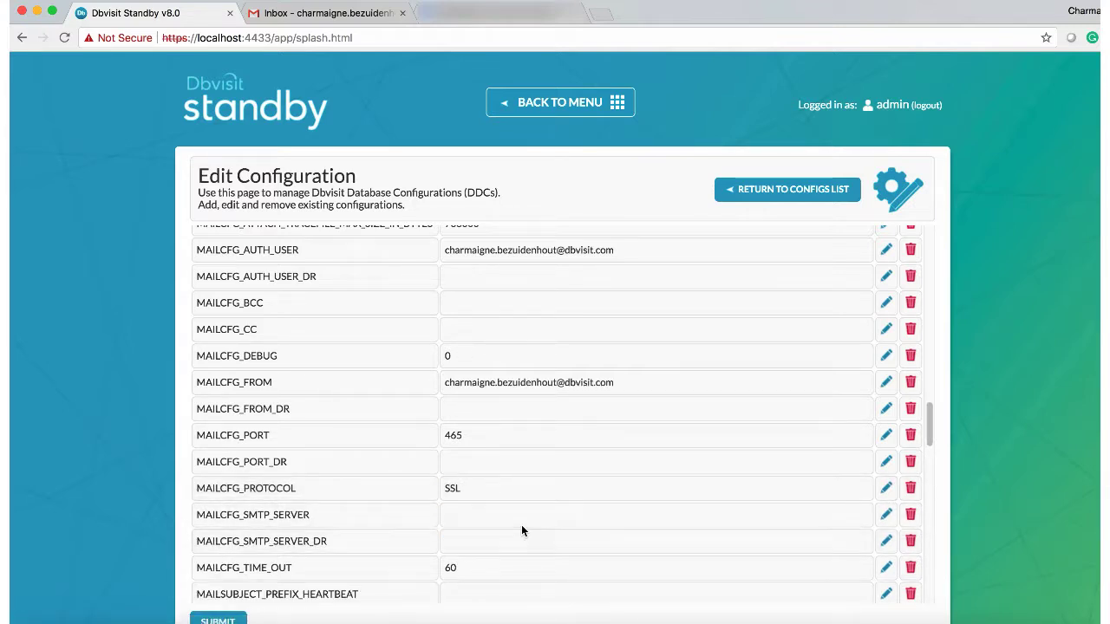
Step: Set MAILCFG_SMTP_SERVER to smtp.gmail.com
{"action": "left_click", "coordinate": [885, 514]}
{"action": "left_click", "coordinate": [766, 526]}
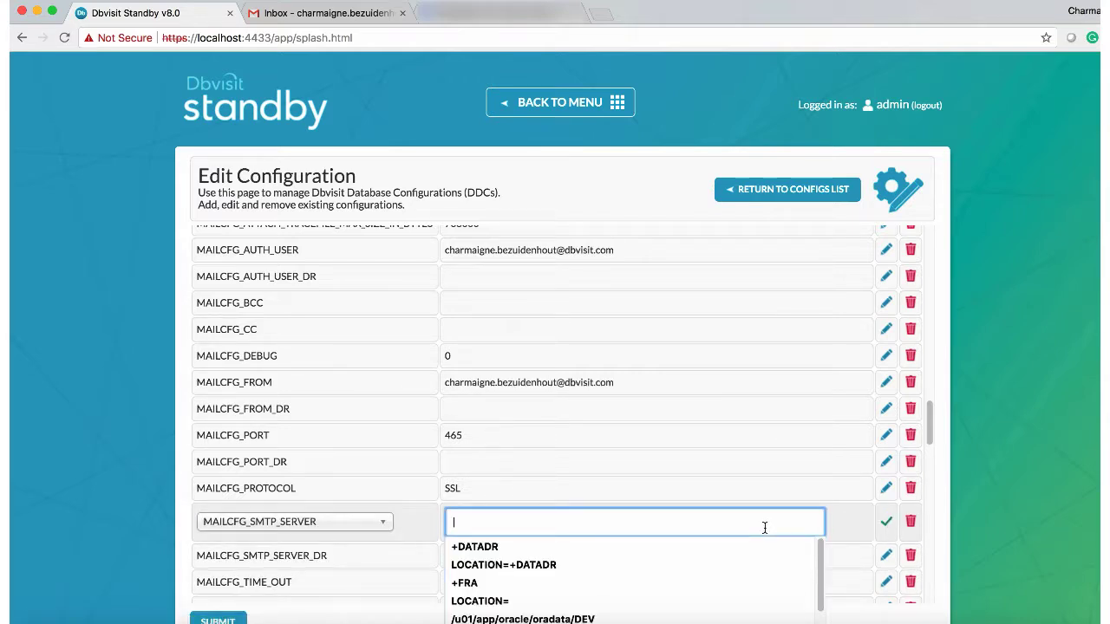
{"action": "type", "text": "smtp.gmail.com"}
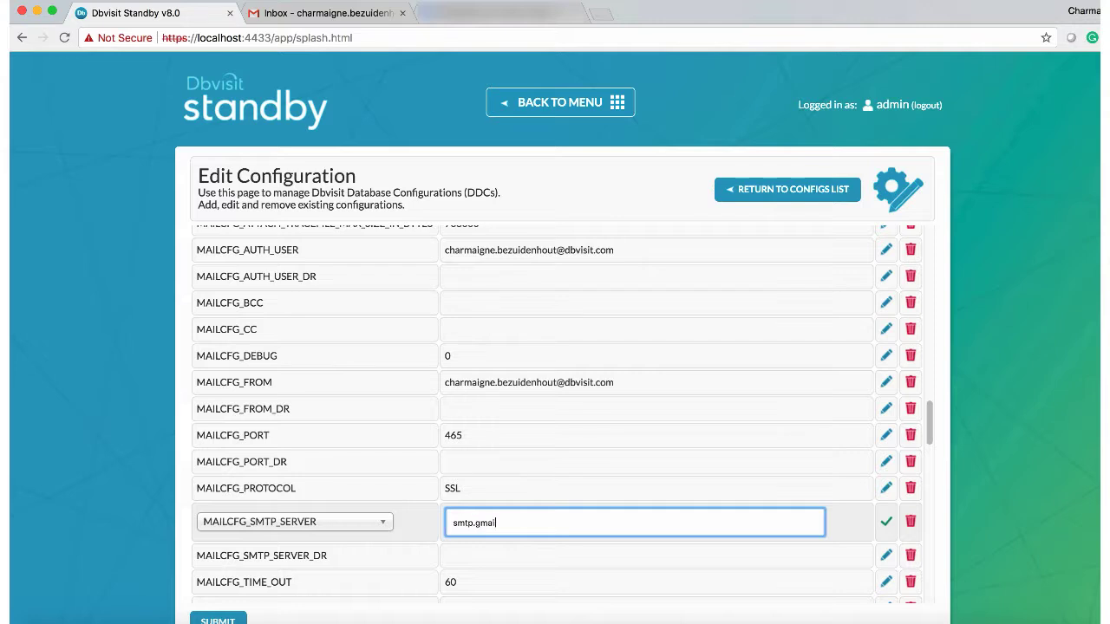
{"action": "left_click", "coordinate": [885, 521]}
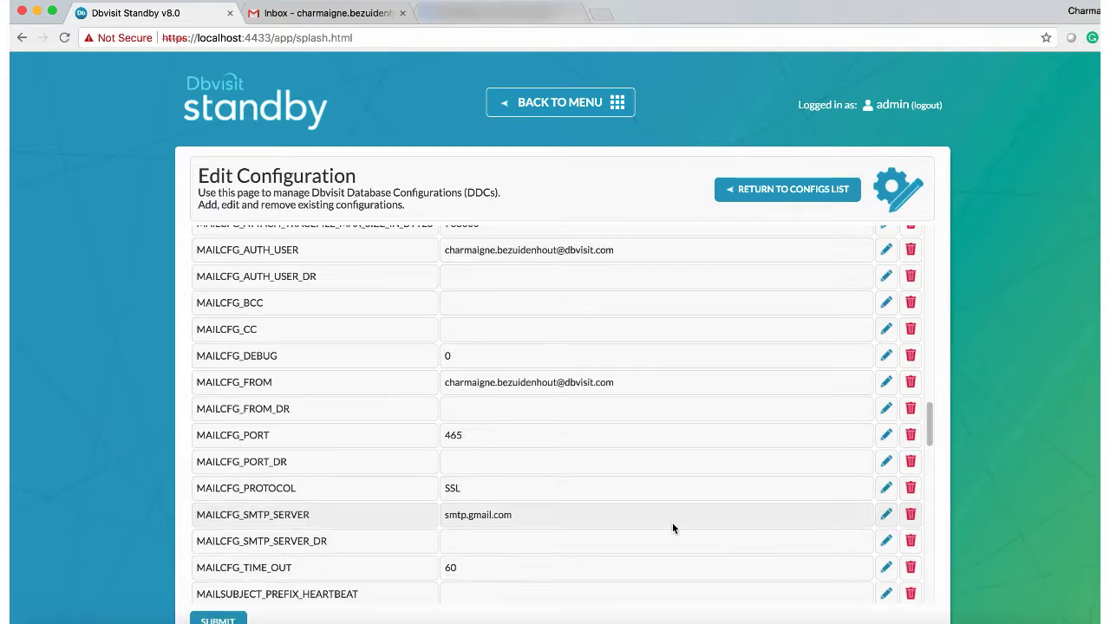
{"action": "scroll", "coordinate": [672, 529], "scroll_direction": "down", "scroll_amount": 1}
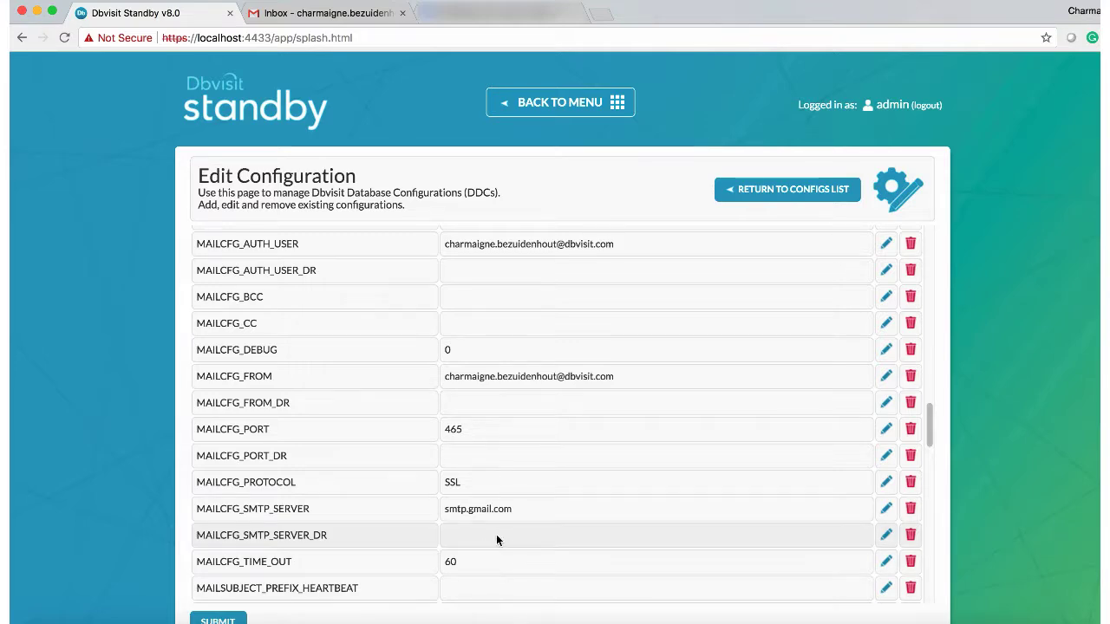
{"action": "scroll", "coordinate": [498, 535], "scroll_direction": "down", "scroll_amount": 1}
{"action": "scroll", "coordinate": [499, 536], "scroll_direction": "down", "scroll_amount": 3}
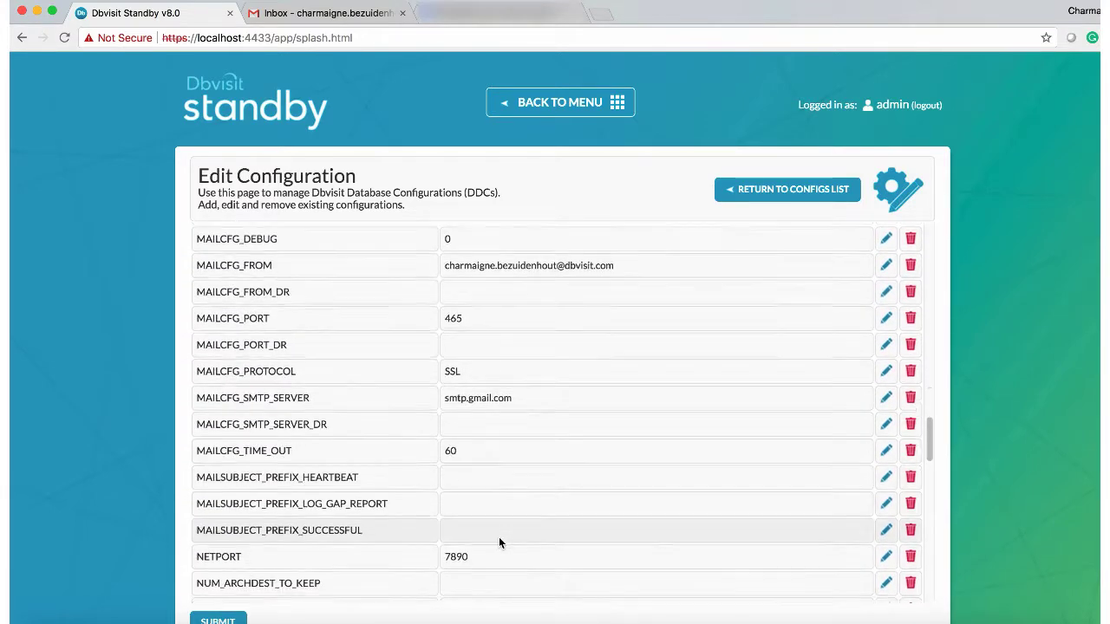
{"action": "scroll", "coordinate": [498, 537], "scroll_direction": "down", "scroll_amount": 3}
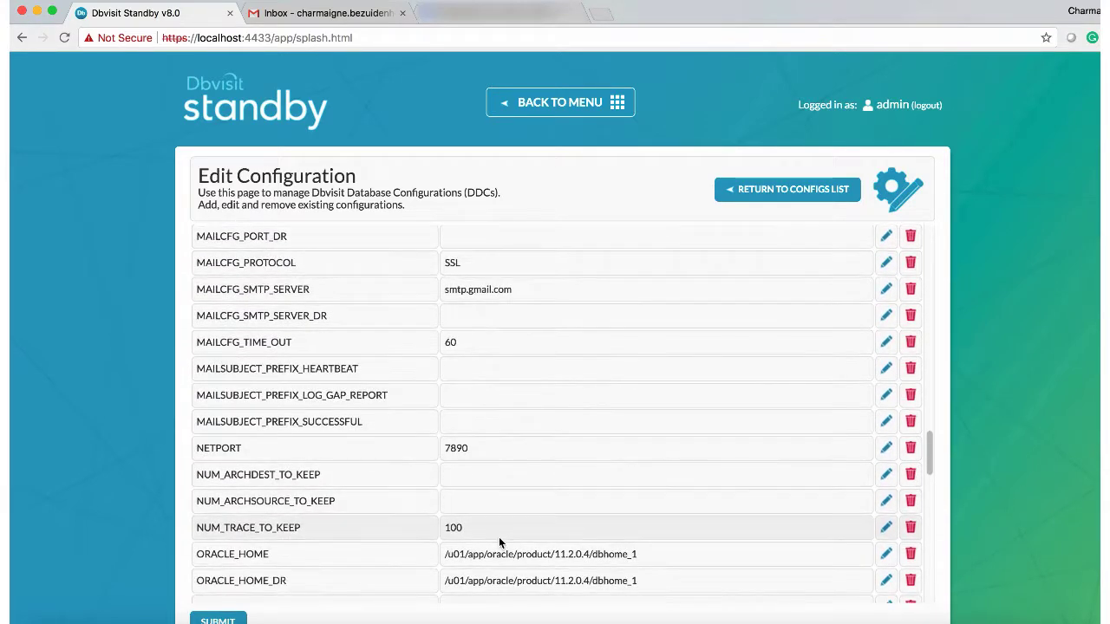
{"action": "scroll", "coordinate": [500, 537], "scroll_direction": "down", "scroll_amount": 5}
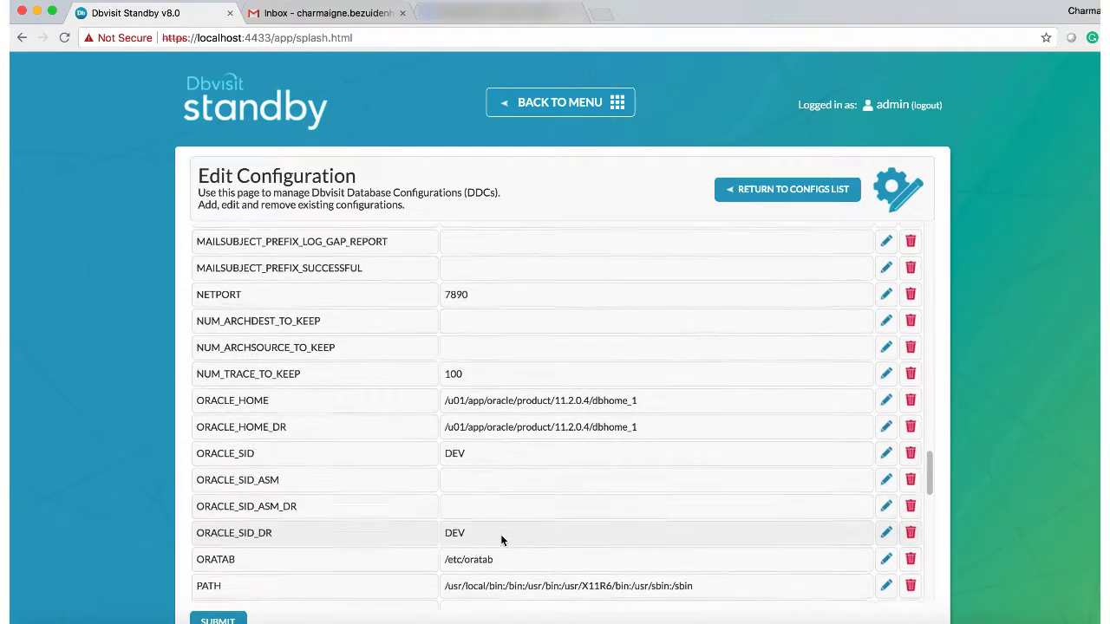
{"action": "scroll", "coordinate": [500, 539], "scroll_direction": "down", "scroll_amount": 3}
{"action": "scroll", "coordinate": [500, 539], "scroll_direction": "down", "scroll_amount": 2}
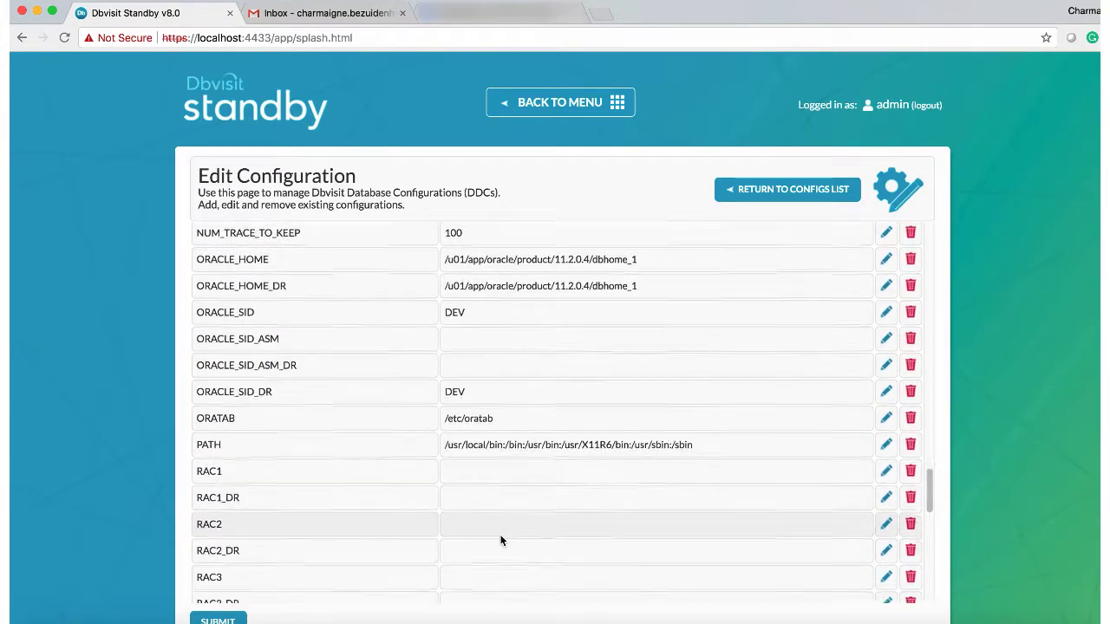
{"action": "scroll", "coordinate": [500, 540], "scroll_direction": "down", "scroll_amount": 10}
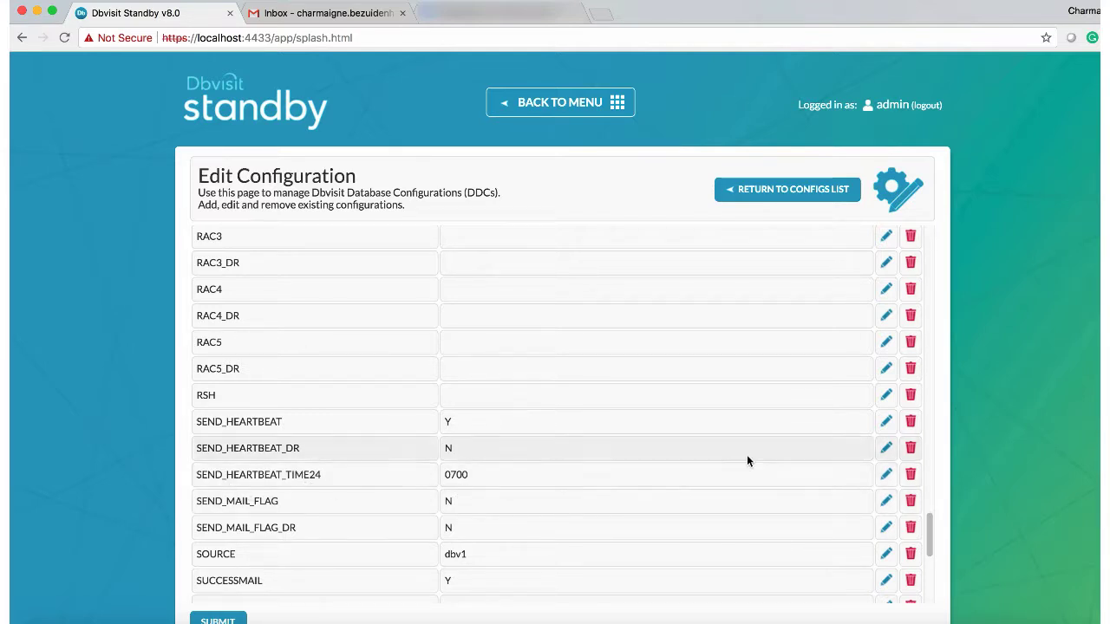
Step: Change SEND_HEARTBEAT_TIME24 to 0700:1300:2100
{"action": "left_click", "coordinate": [886, 474]}
{"action": "left_click", "coordinate": [541, 483]}
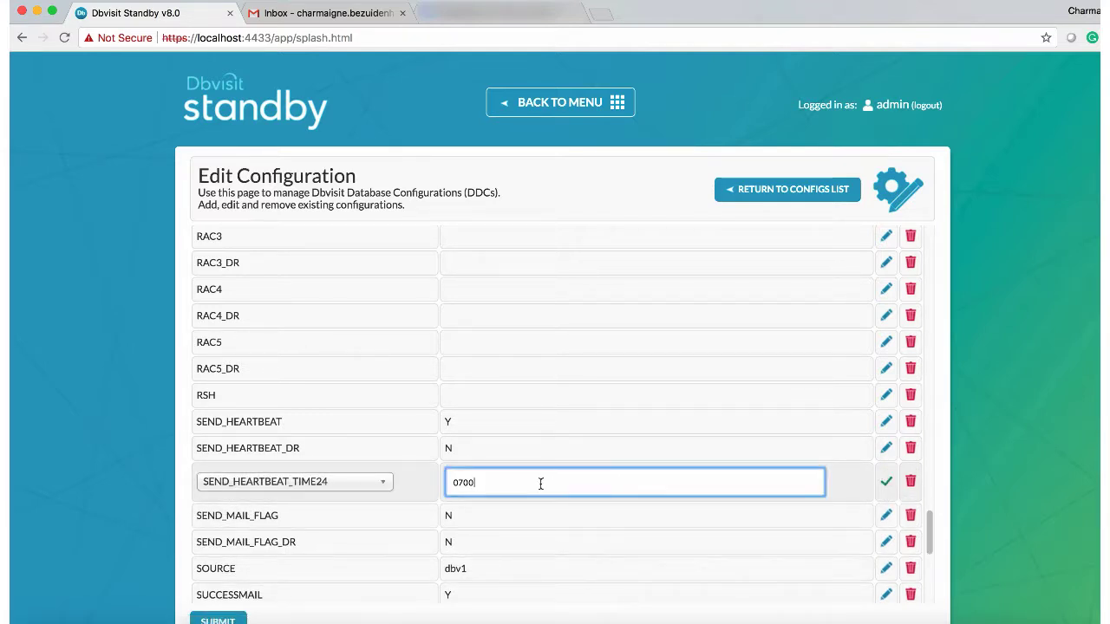
{"action": "type", "text": ":1300:2100"}
{"action": "left_click", "coordinate": [885, 483]}
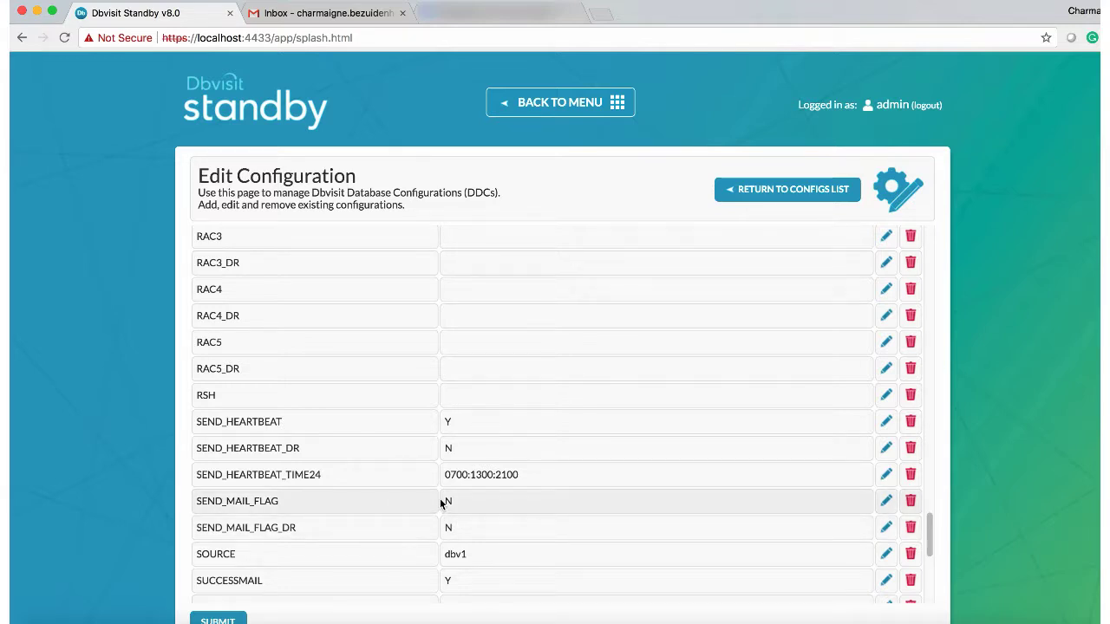
Step: Switch SEND_MAIL_FLAG from N to Y
{"action": "left_click", "coordinate": [888, 506]}
{"action": "left_click", "coordinate": [495, 508]}
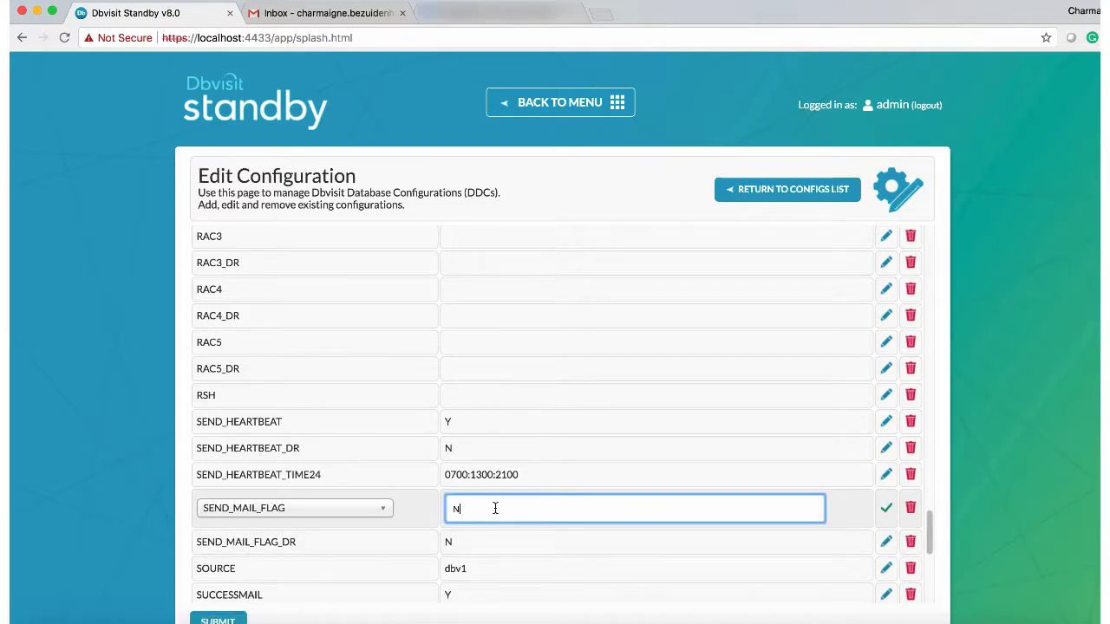
{"action": "key", "text": "BackSpace"}
{"action": "left_click", "coordinate": [885, 507]}
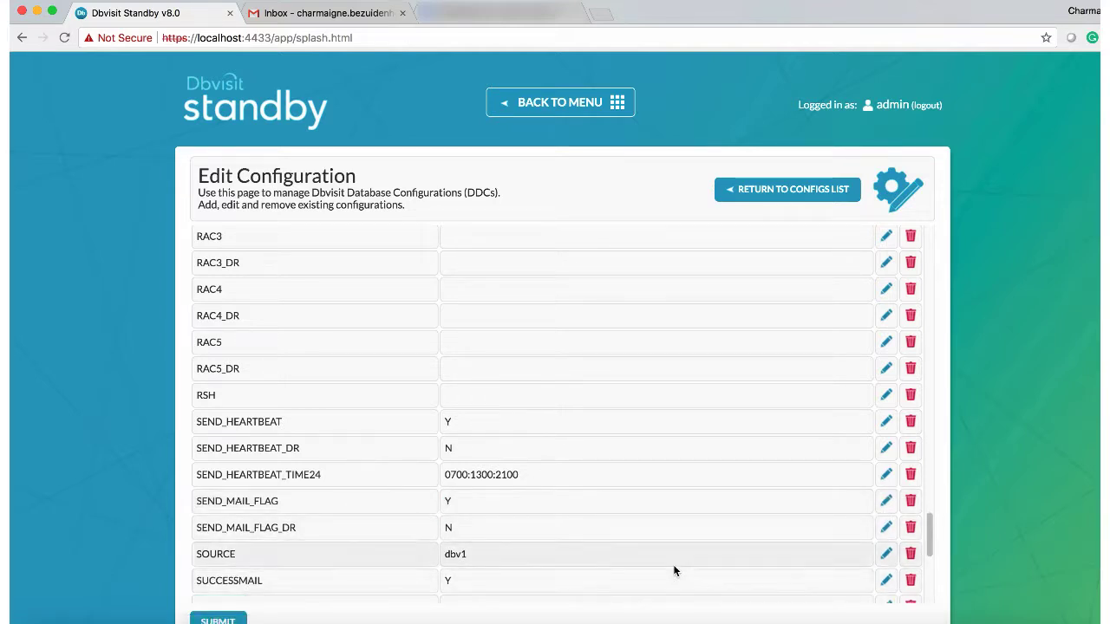
Step: Save the administrator's e-mail address as the SUCCESS_MAILTO recipient
{"action": "scroll", "coordinate": [674, 570], "scroll_direction": "down", "scroll_amount": 3}
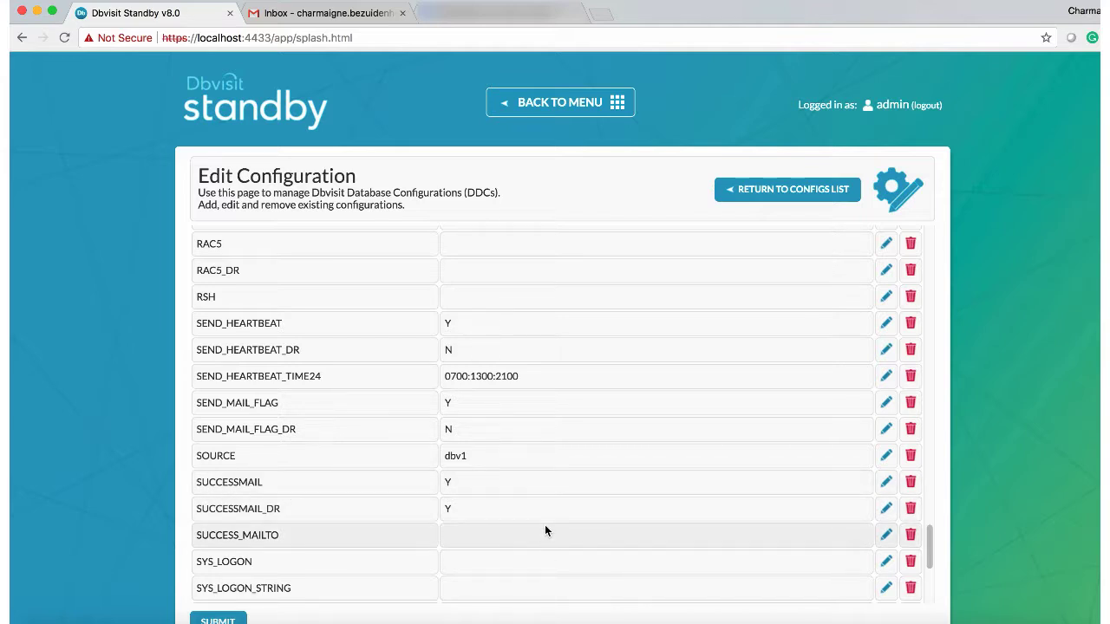
{"action": "scroll", "coordinate": [545, 527], "scroll_direction": "down", "scroll_amount": 1}
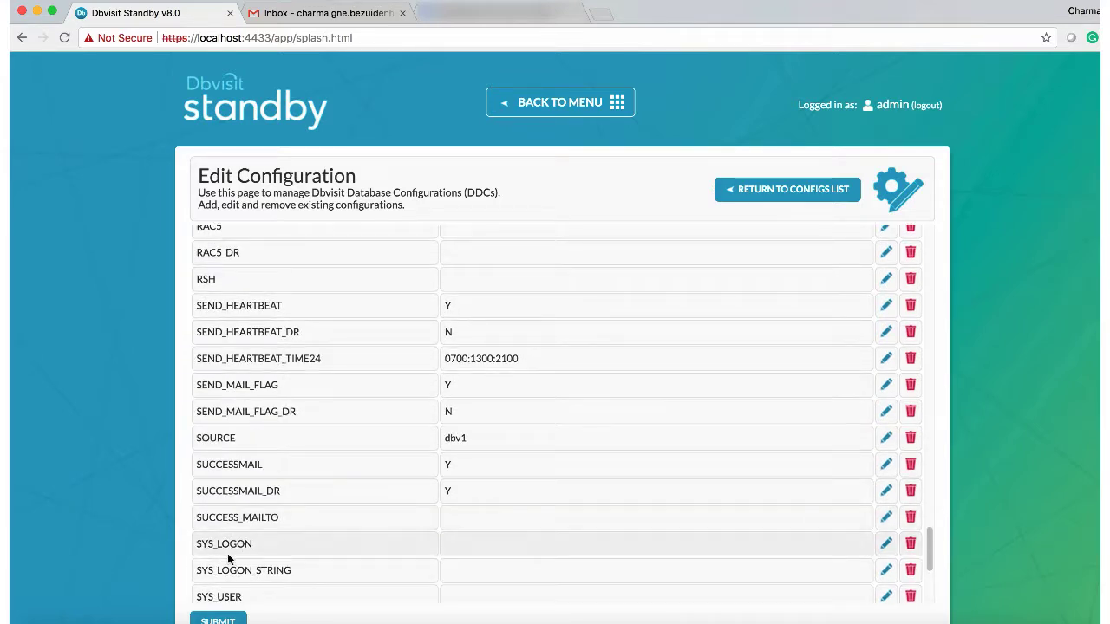
{"action": "left_click", "coordinate": [884, 518]}
{"action": "left_click", "coordinate": [719, 531]}
{"action": "key", "text": "super+v"}
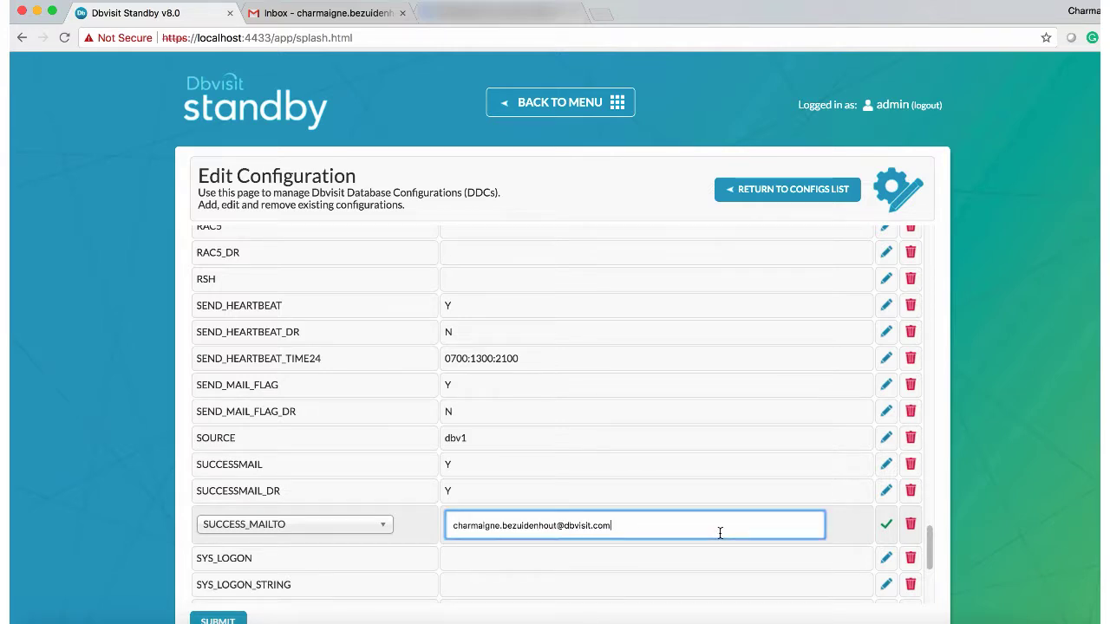
{"action": "left_click", "coordinate": [886, 524]}
Step: Begin editing the _MAILCFG_AUTH_PASSWD parameter
{"action": "scroll", "coordinate": [714, 539], "scroll_direction": "down", "scroll_amount": 5}
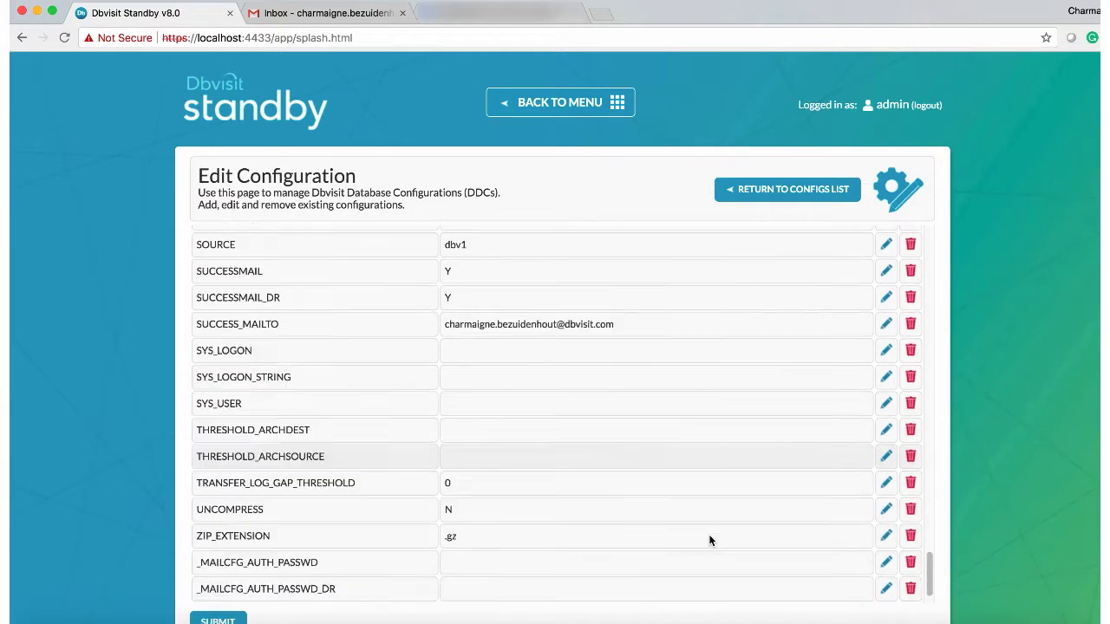
{"action": "scroll", "coordinate": [709, 540], "scroll_direction": "down", "scroll_amount": 1}
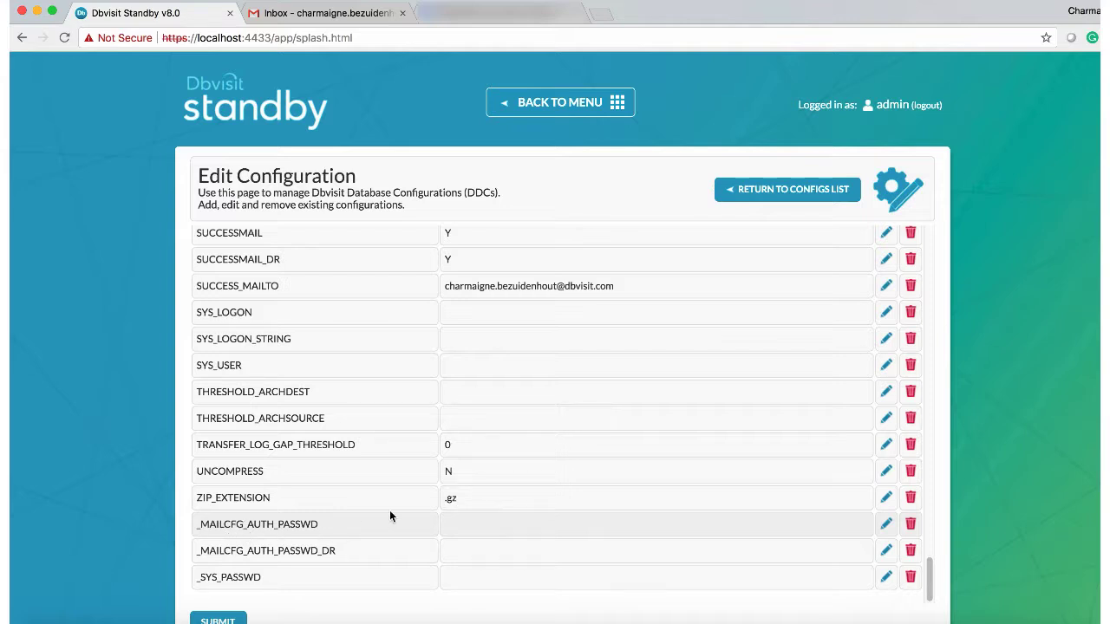
{"action": "left_click", "coordinate": [885, 524]}
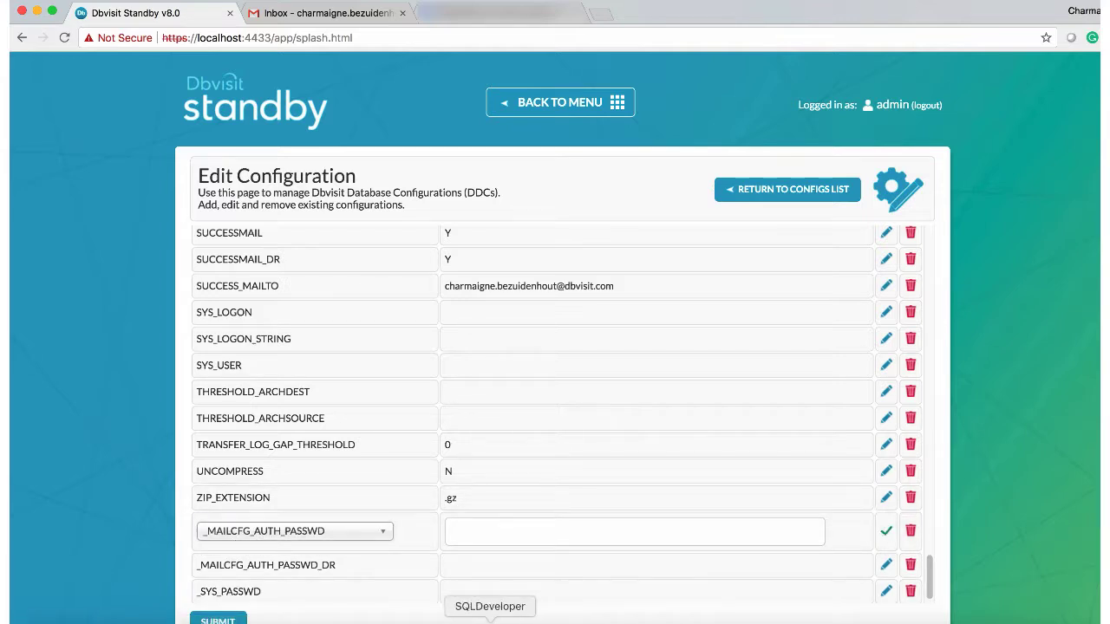
Step: Copy the mail account password from the notes and save it in _MAILCFG_AUTH_PASSWD
{"action": "left_click", "coordinate": [512, 621]}
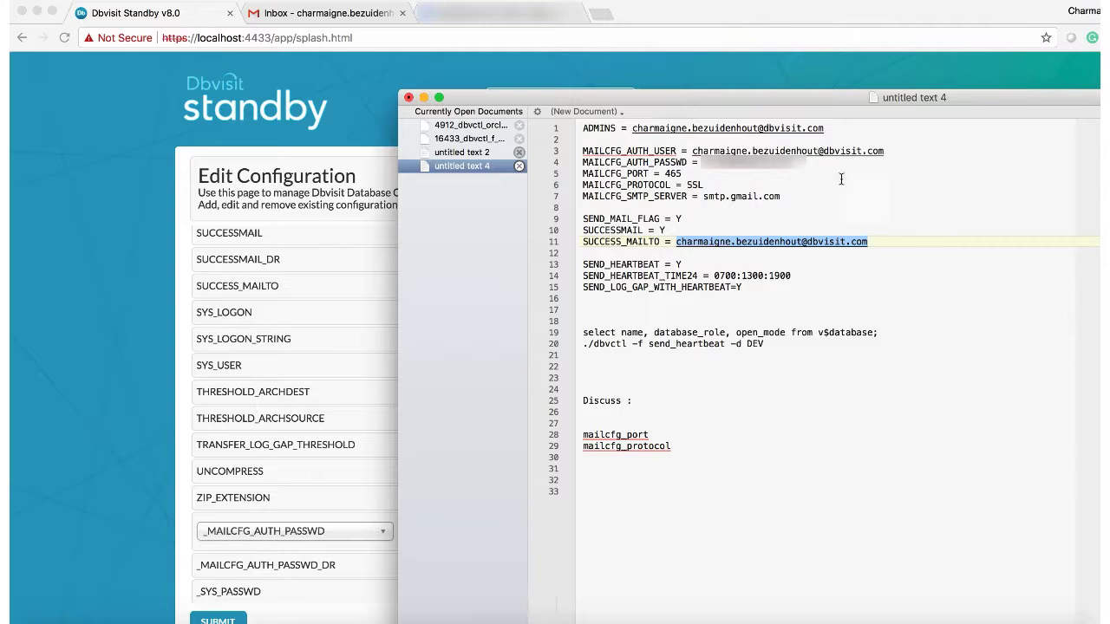
{"action": "left_click_drag", "start_coordinate": [704, 165], "coordinate": [797, 162]}
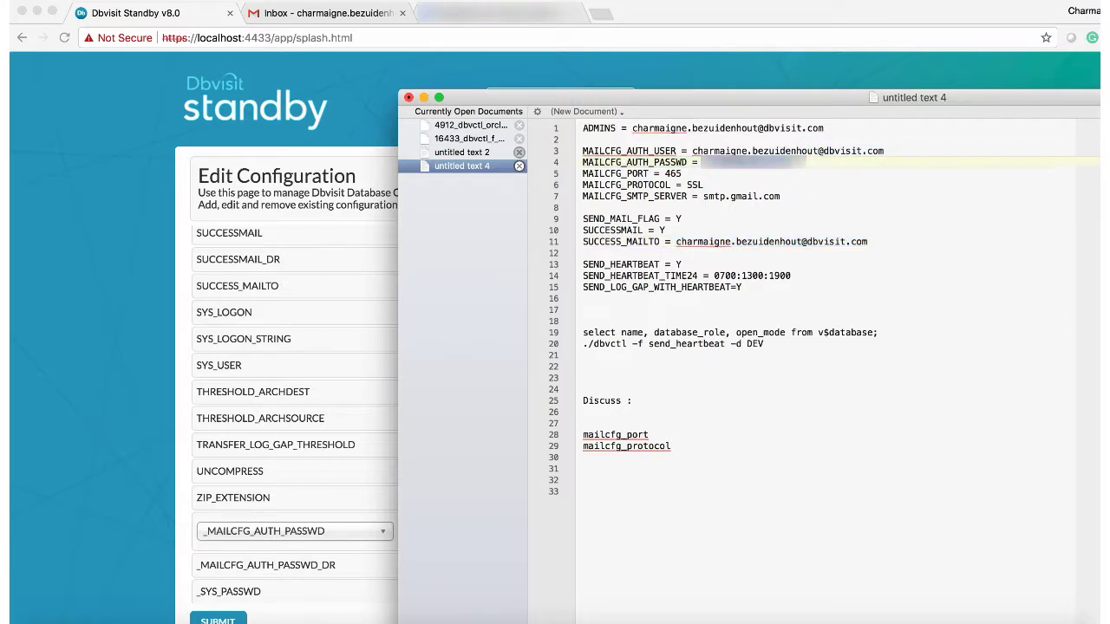
{"action": "left_click", "coordinate": [349, 397]}
{"action": "left_click", "coordinate": [589, 531]}
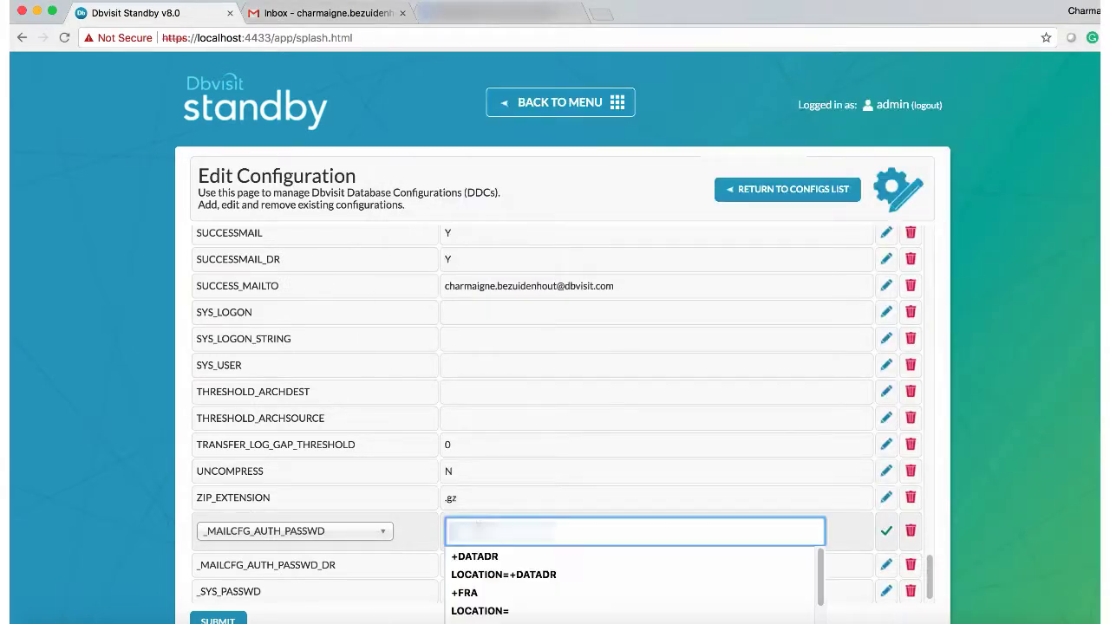
{"action": "key", "text": "super+v"}
{"action": "left_click", "coordinate": [887, 534]}
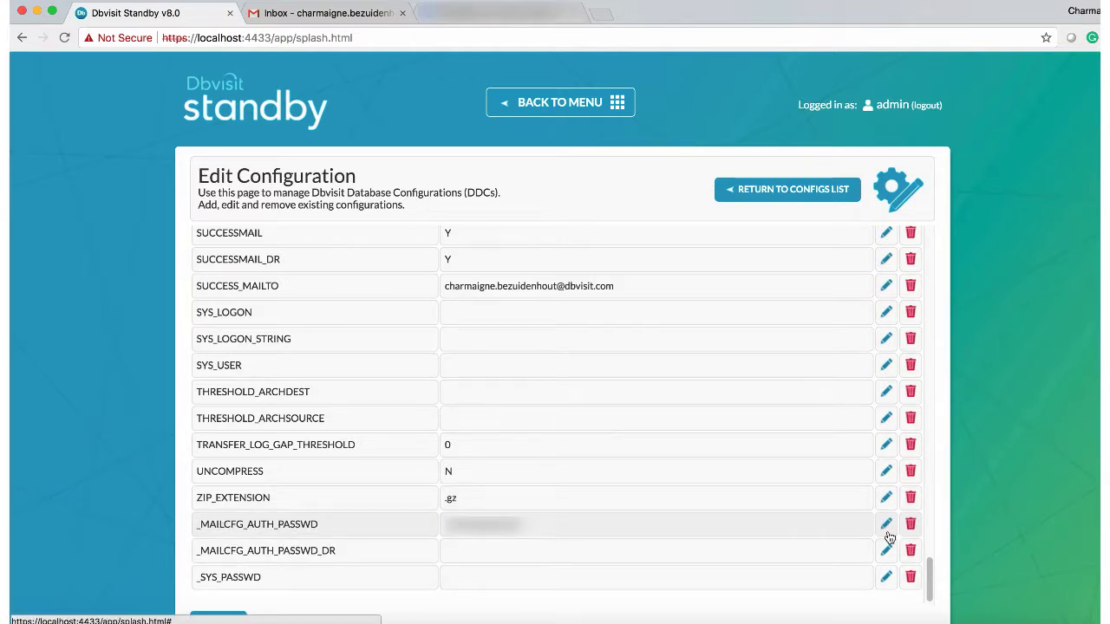
{"action": "scroll", "coordinate": [625, 364], "scroll_direction": "down", "scroll_amount": 3}
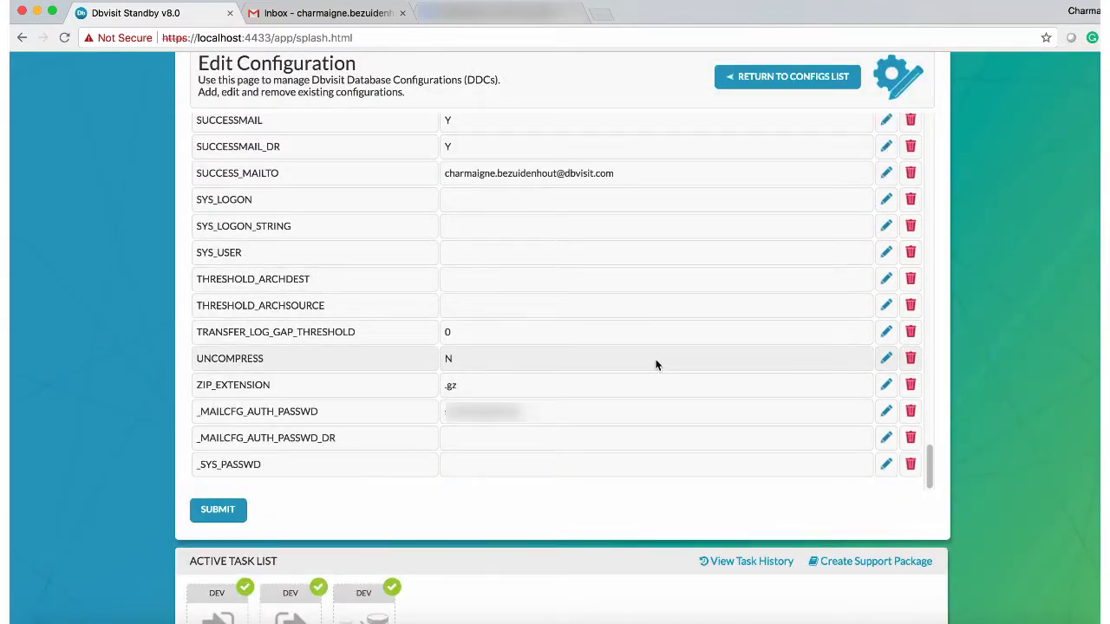
Step: Submit the edited DEV configuration and go to the Database Actions page listing DEV
{"action": "left_click", "coordinate": [212, 512]}
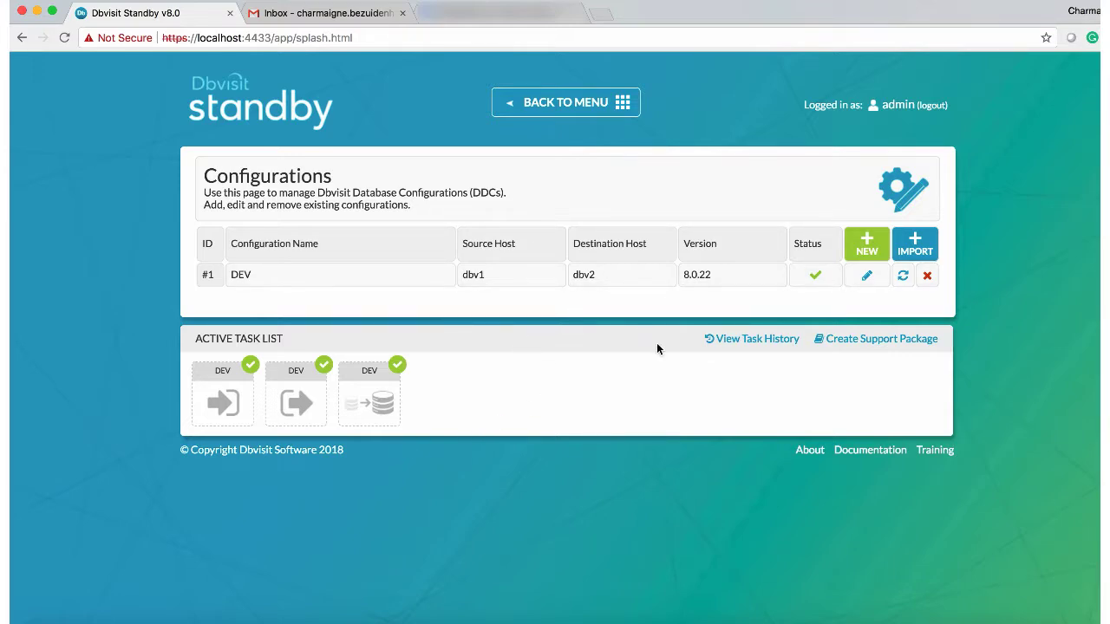
{"action": "left_click", "coordinate": [547, 102]}
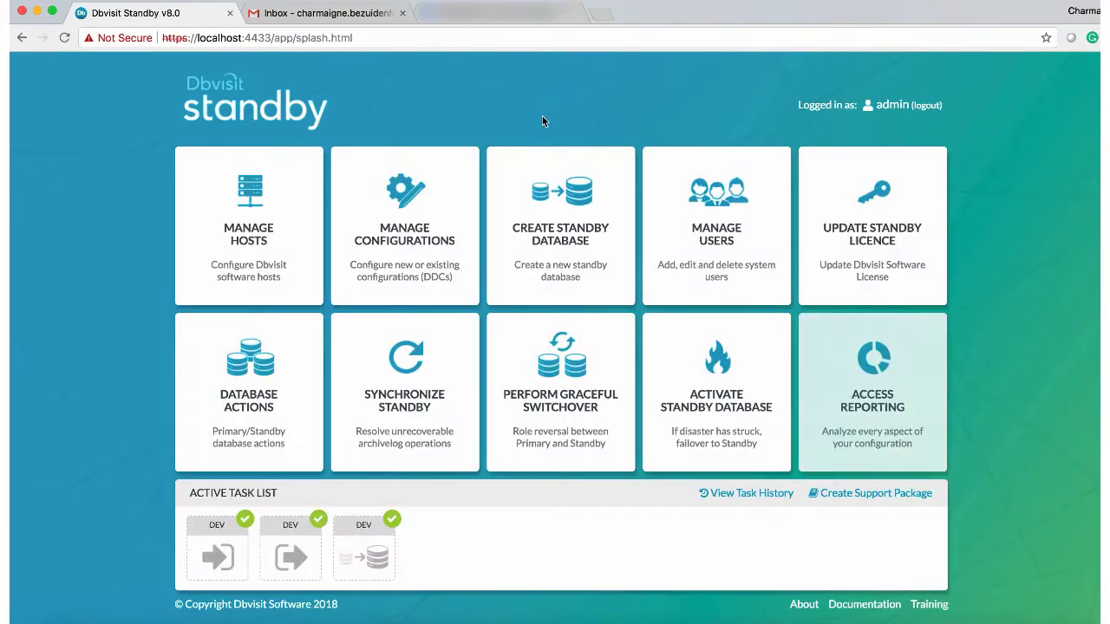
{"action": "left_click", "coordinate": [249, 392]}
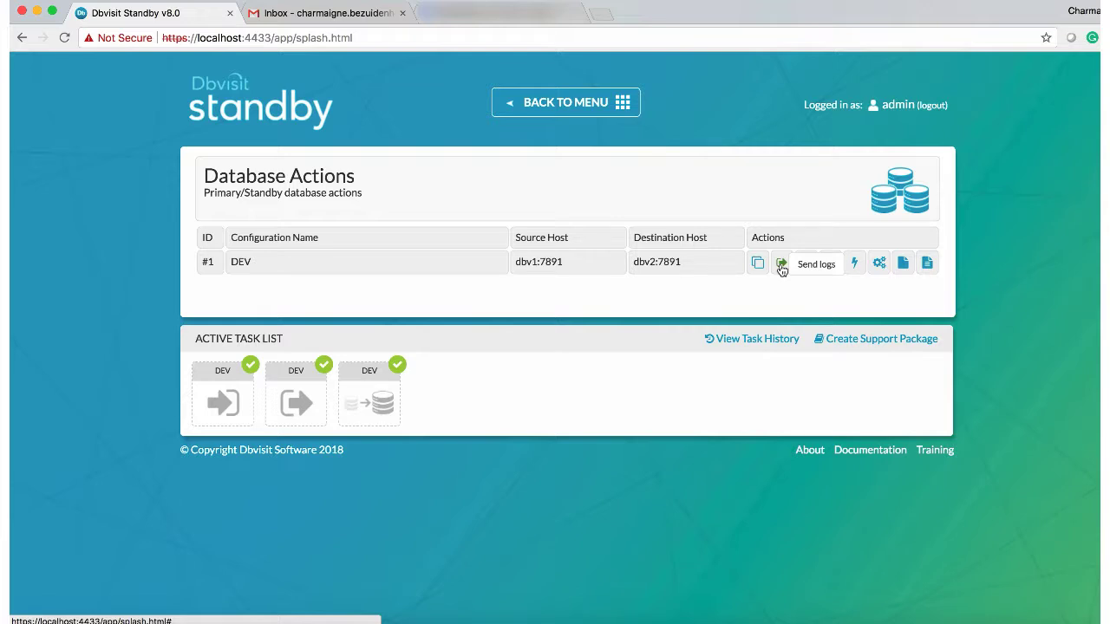
Step: Send DEV's log sequence 12 from dbv1 to dbv2 and watch the task complete
{"action": "left_click", "coordinate": [781, 264]}
{"action": "left_click", "coordinate": [244, 407]}
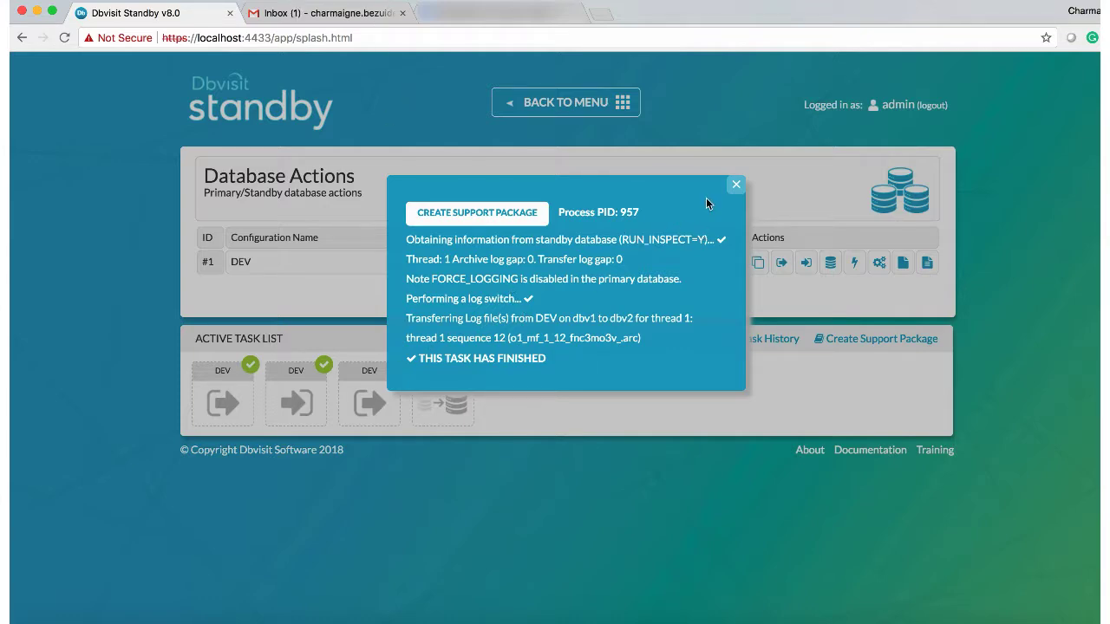
{"action": "left_click", "coordinate": [734, 187]}
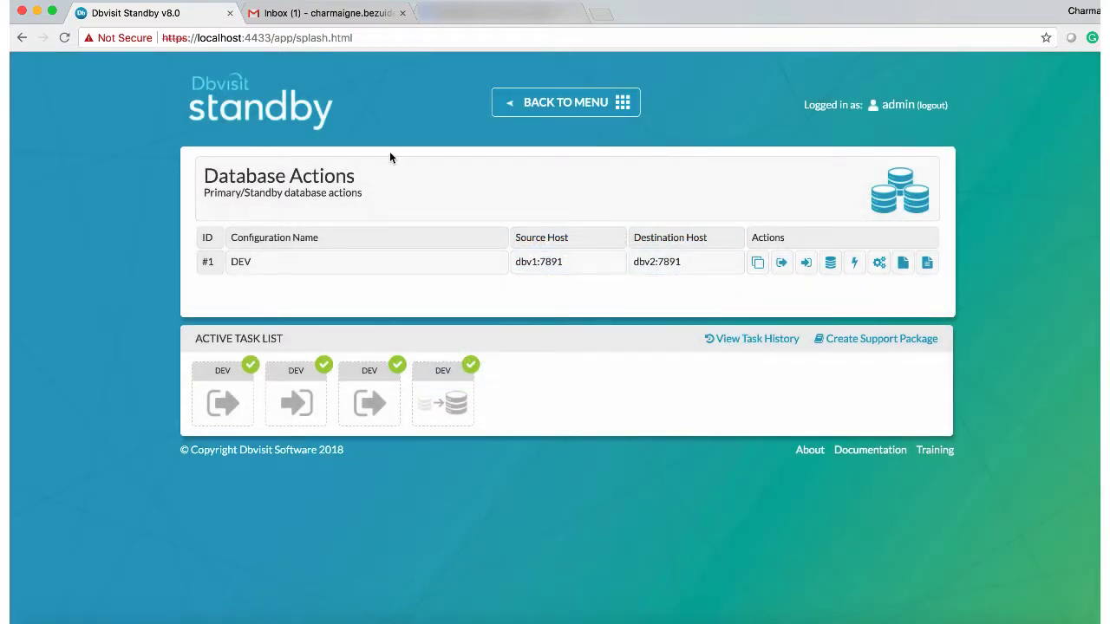
Step: Open the DEV success email in Gmail, confirm it reports no errors from dbv1, and return
{"action": "left_click", "coordinate": [381, 13]}
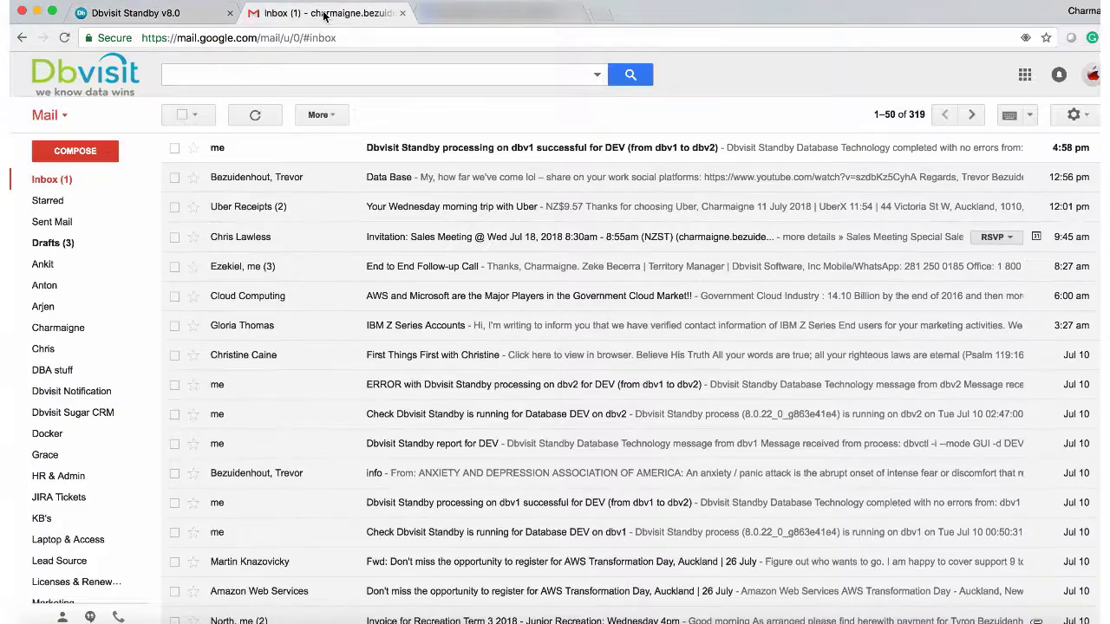
{"action": "left_click", "coordinate": [423, 149]}
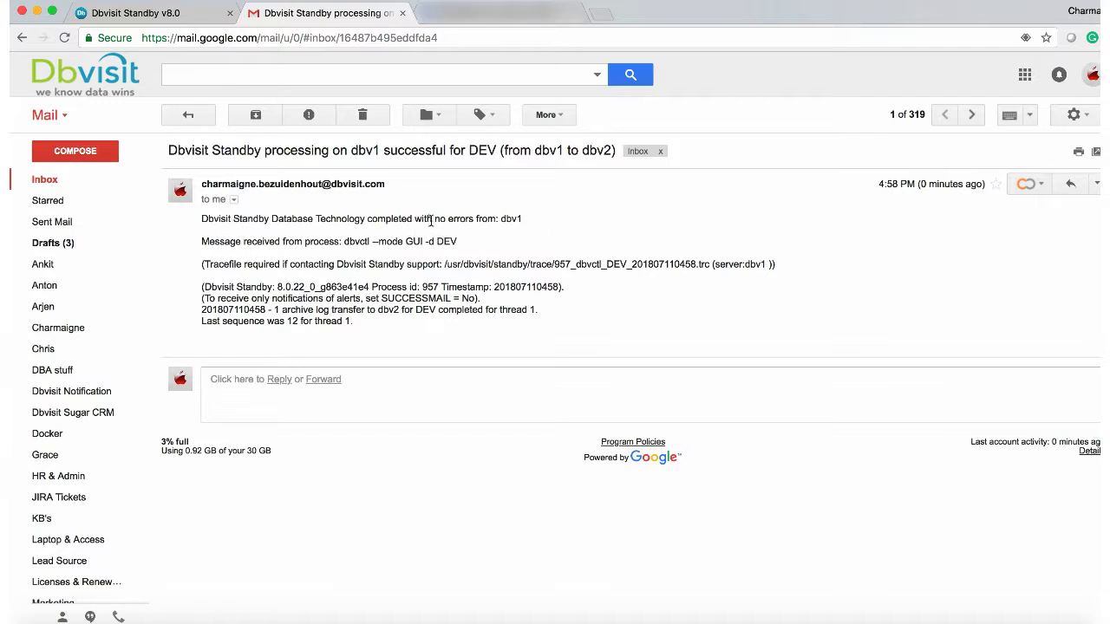
{"action": "left_click_drag", "start_coordinate": [434, 219], "coordinate": [525, 221]}
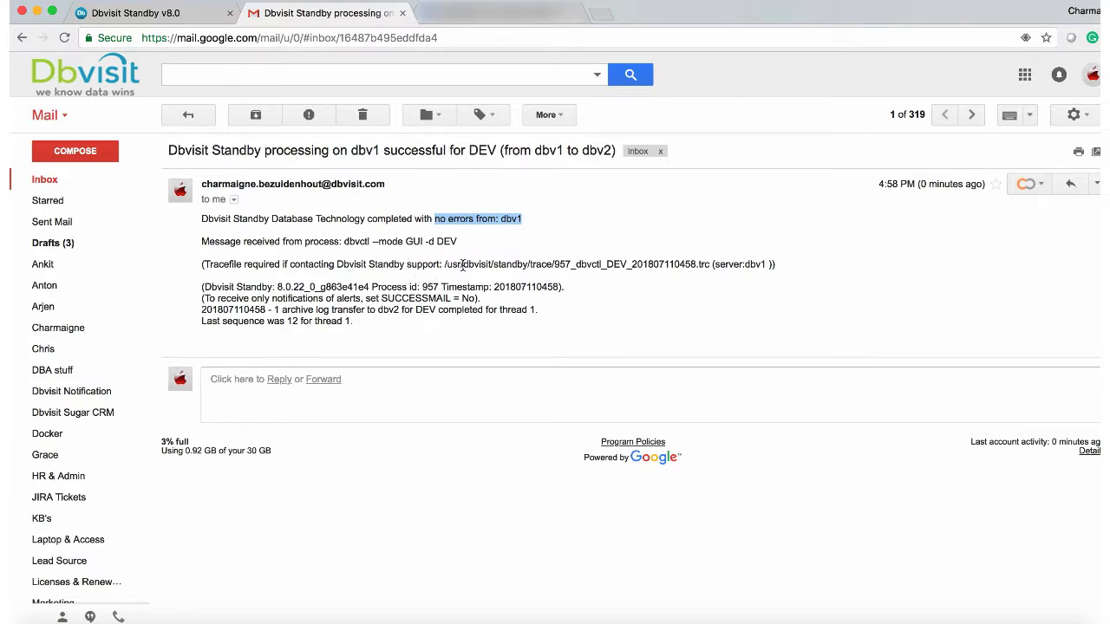
{"action": "left_click", "coordinate": [151, 15]}
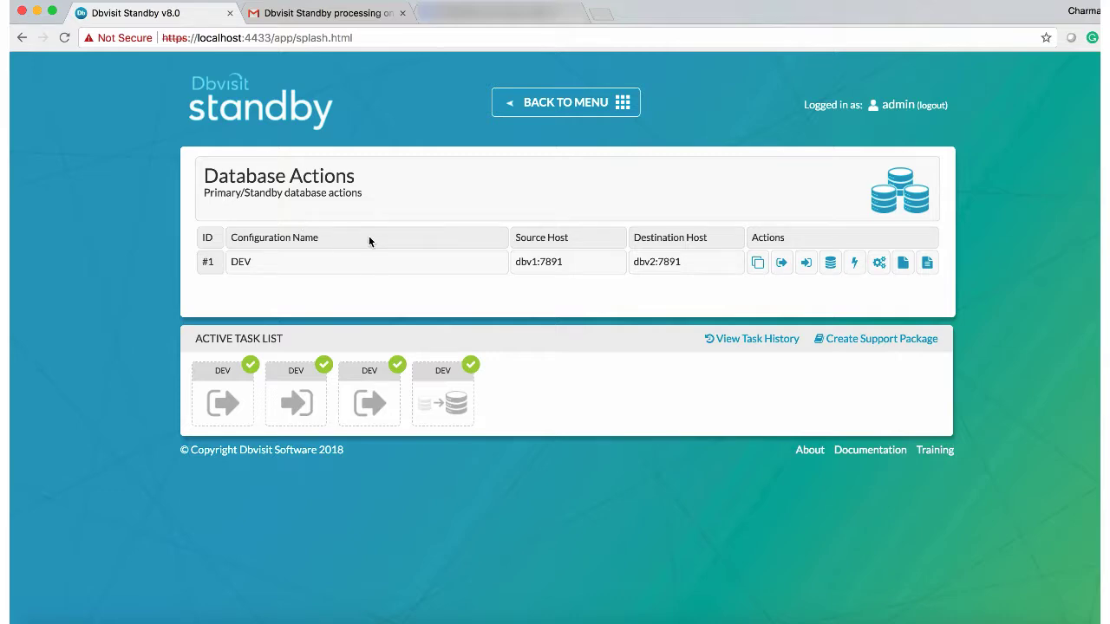
Step: Open the DEV configuration for editing from Manage Configurations
{"action": "left_click", "coordinate": [556, 106]}
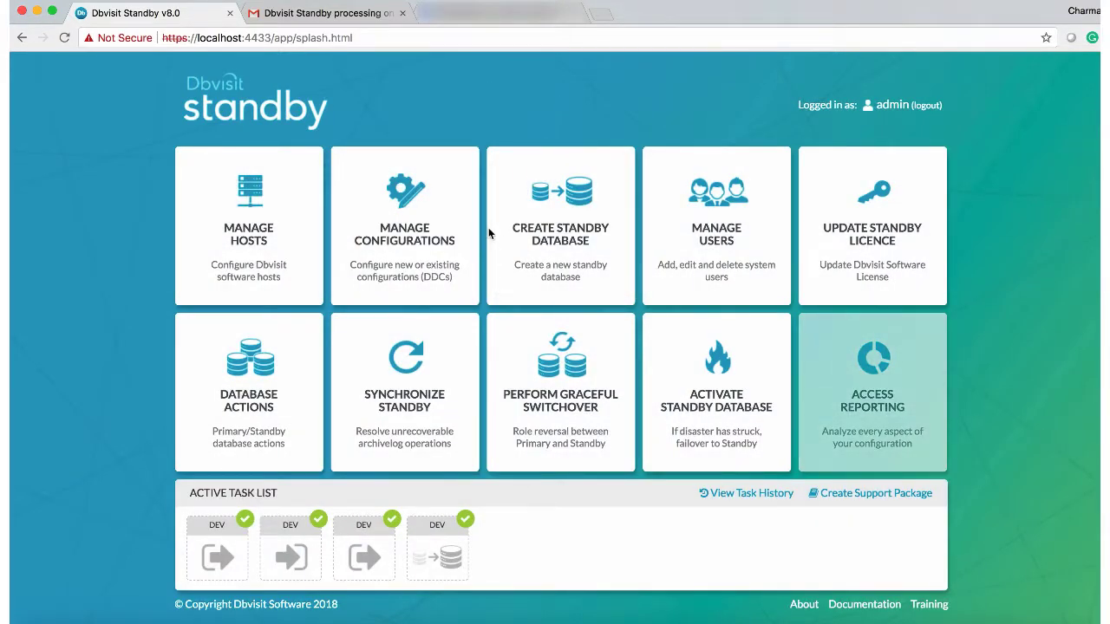
{"action": "left_click", "coordinate": [413, 250]}
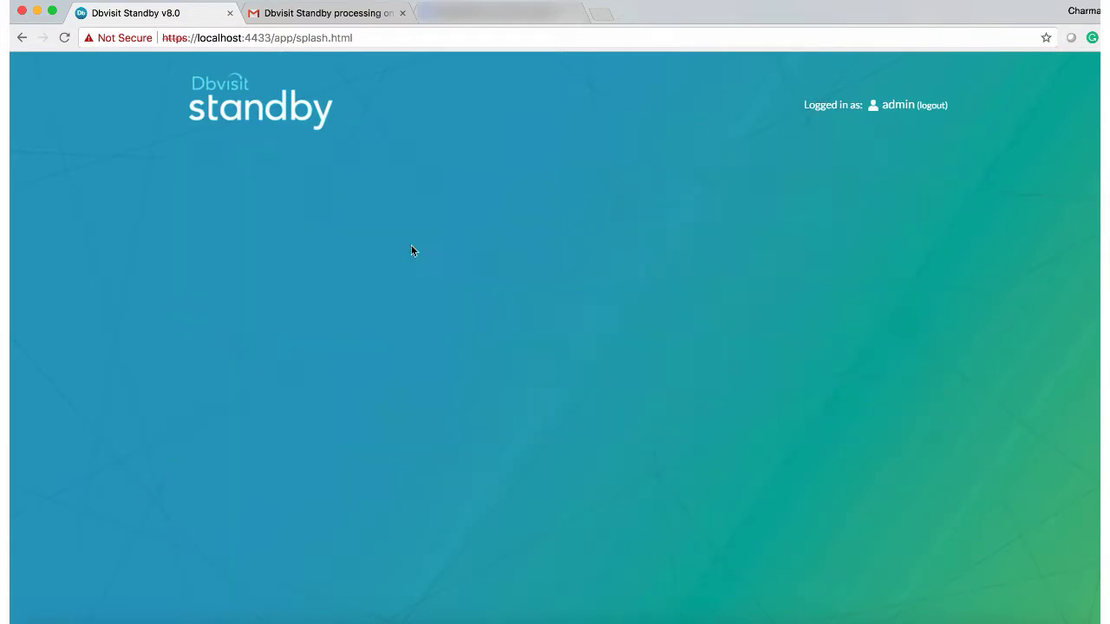
{"action": "left_click", "coordinate": [866, 277]}
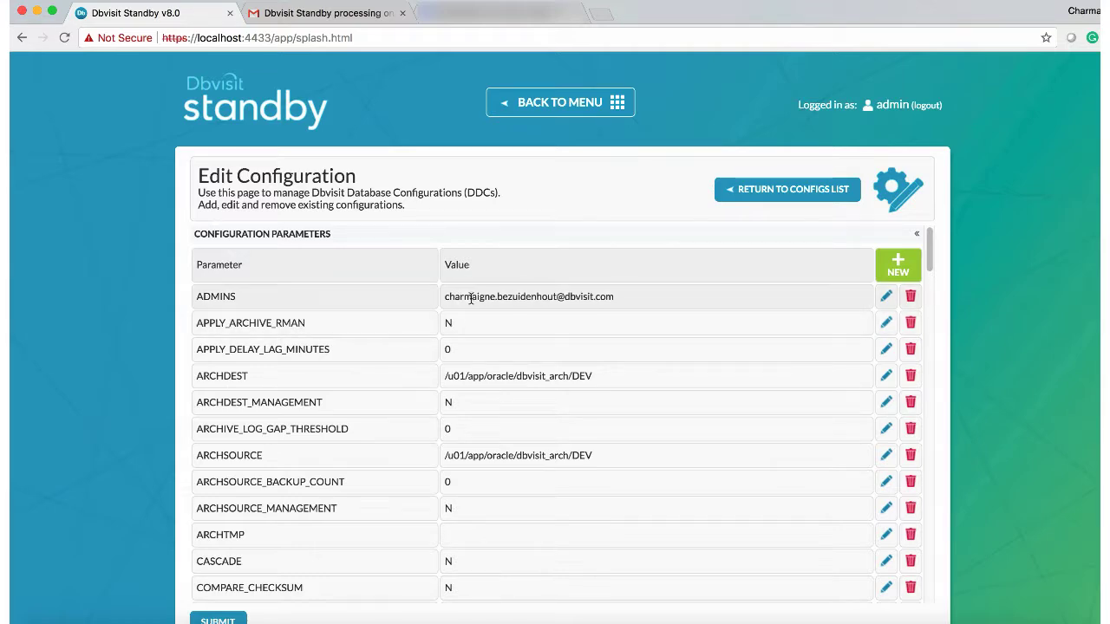
{"action": "scroll", "coordinate": [493, 426], "scroll_direction": "down", "scroll_amount": 8}
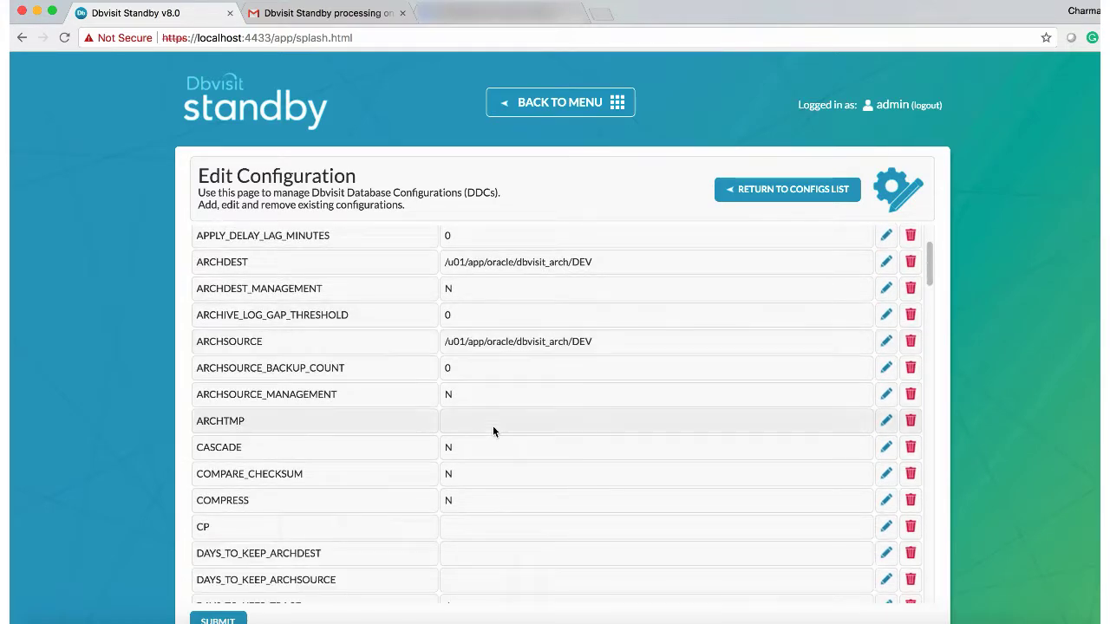
{"action": "scroll", "coordinate": [492, 425], "scroll_direction": "down", "scroll_amount": 20}
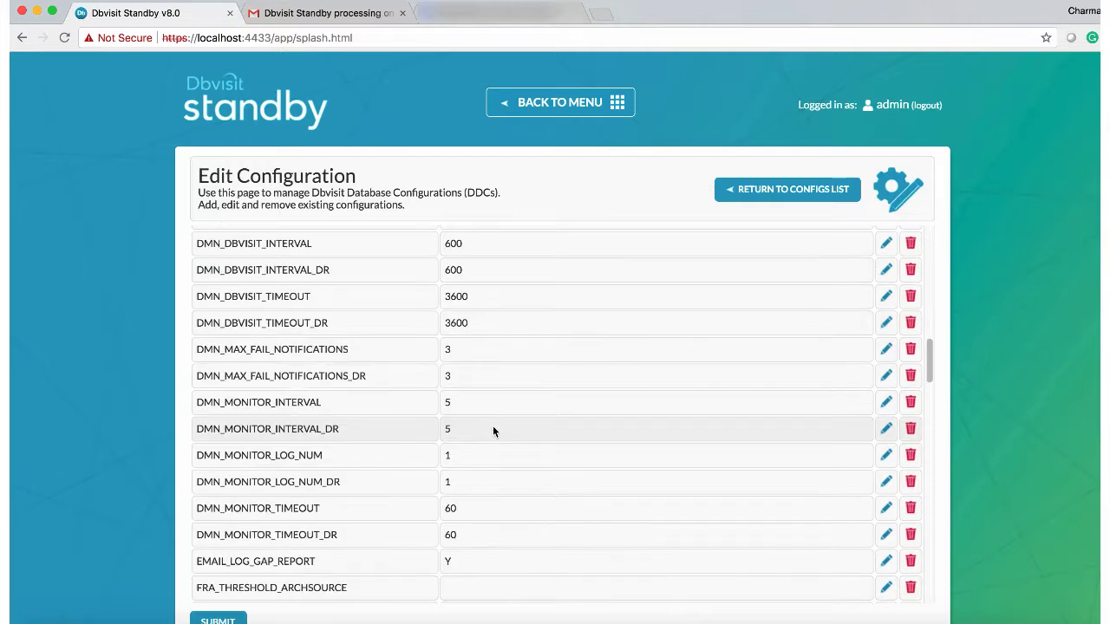
{"action": "scroll", "coordinate": [492, 431], "scroll_direction": "down", "scroll_amount": 1}
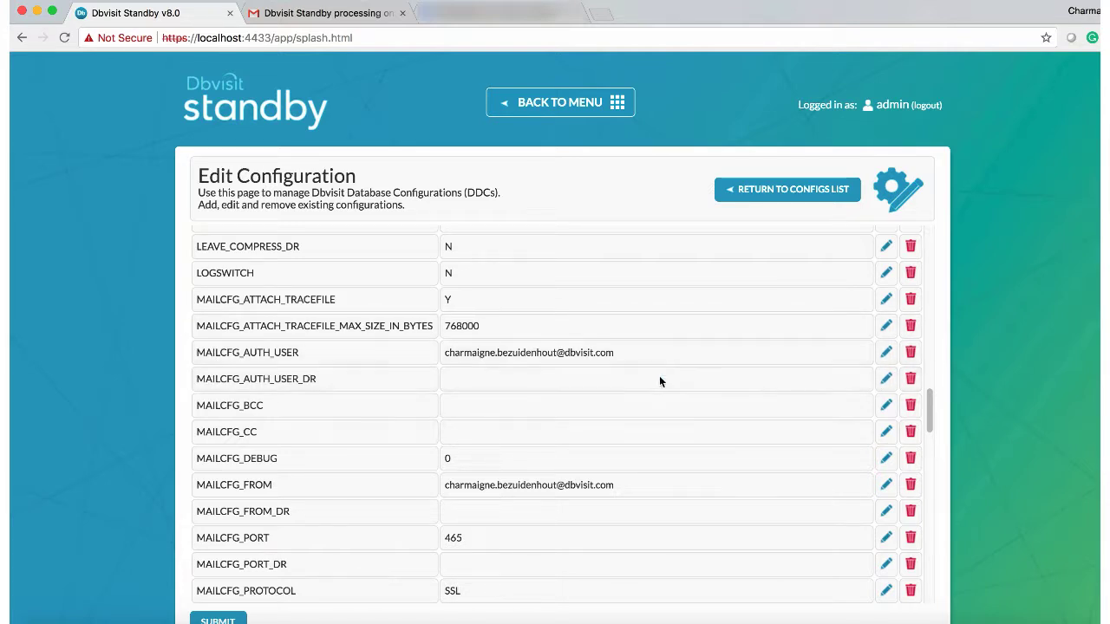
Step: Copy the primary's mail auth user and sender address into MAILCFG_AUTH_USER_DR and MAILCFG_FROM_DR
{"action": "double_click", "coordinate": [484, 374]}
{"action": "triple_click", "coordinate": [448, 351]}
{"action": "key", "text": "ctrl+c"}
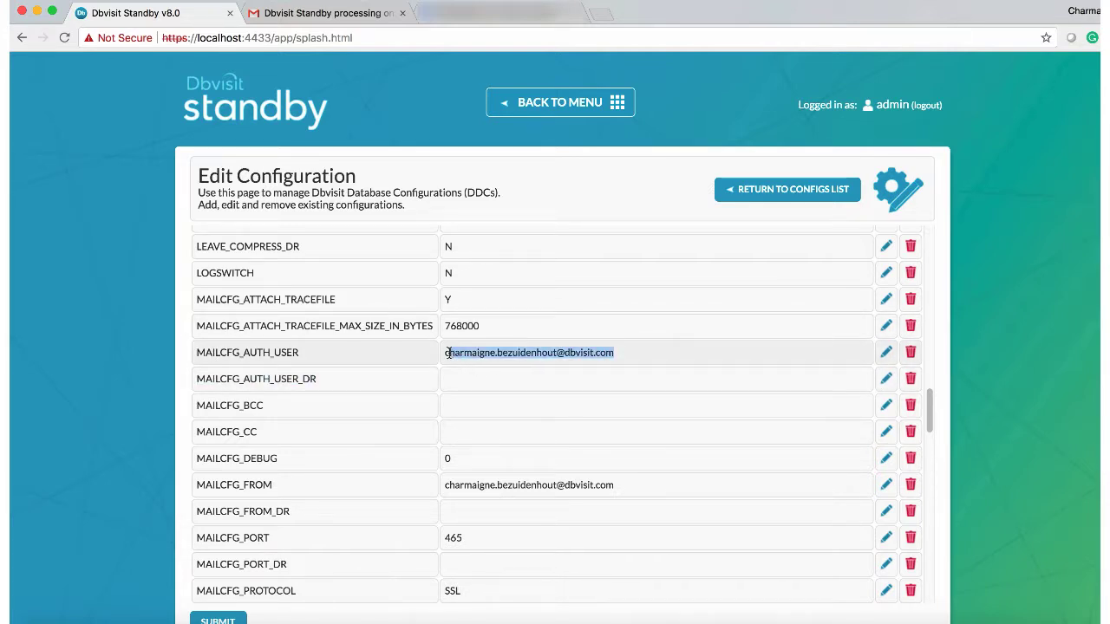
{"action": "left_click", "coordinate": [892, 376]}
{"action": "left_click", "coordinate": [884, 382]}
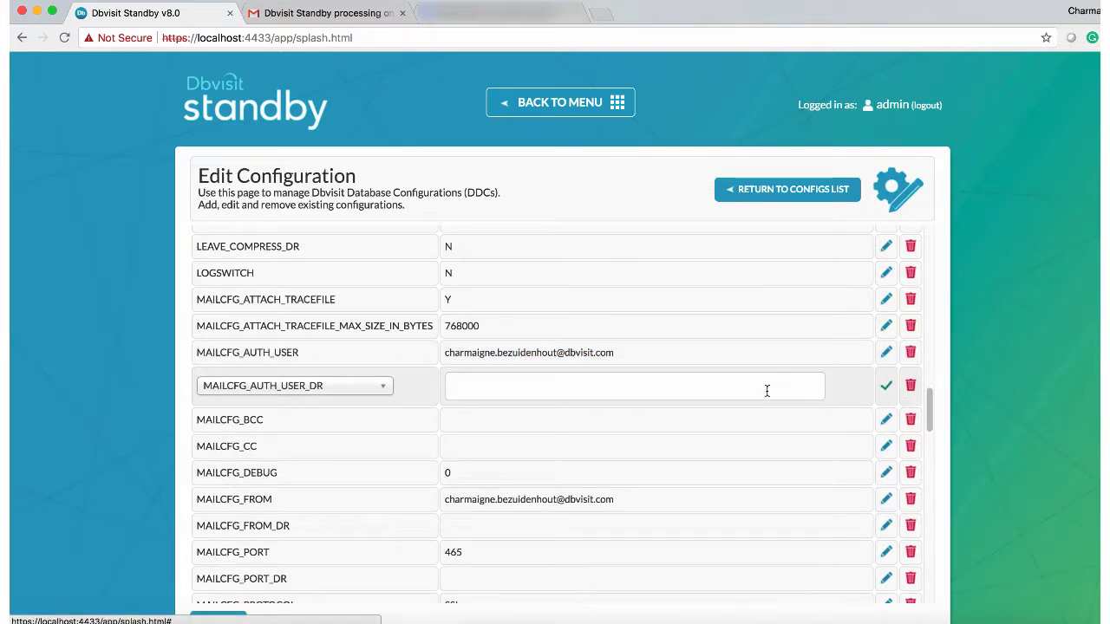
{"action": "left_click", "coordinate": [766, 389]}
{"action": "key", "text": "ctrl+v"}
{"action": "left_click", "coordinate": [886, 387]}
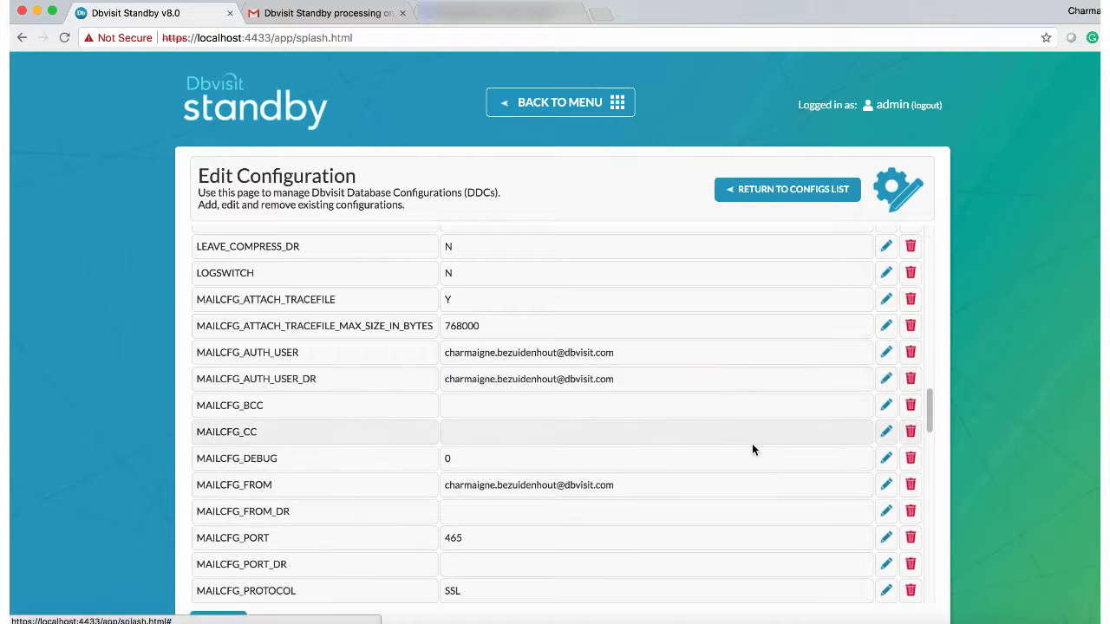
{"action": "scroll", "coordinate": [554, 502], "scroll_direction": "down", "scroll_amount": 3}
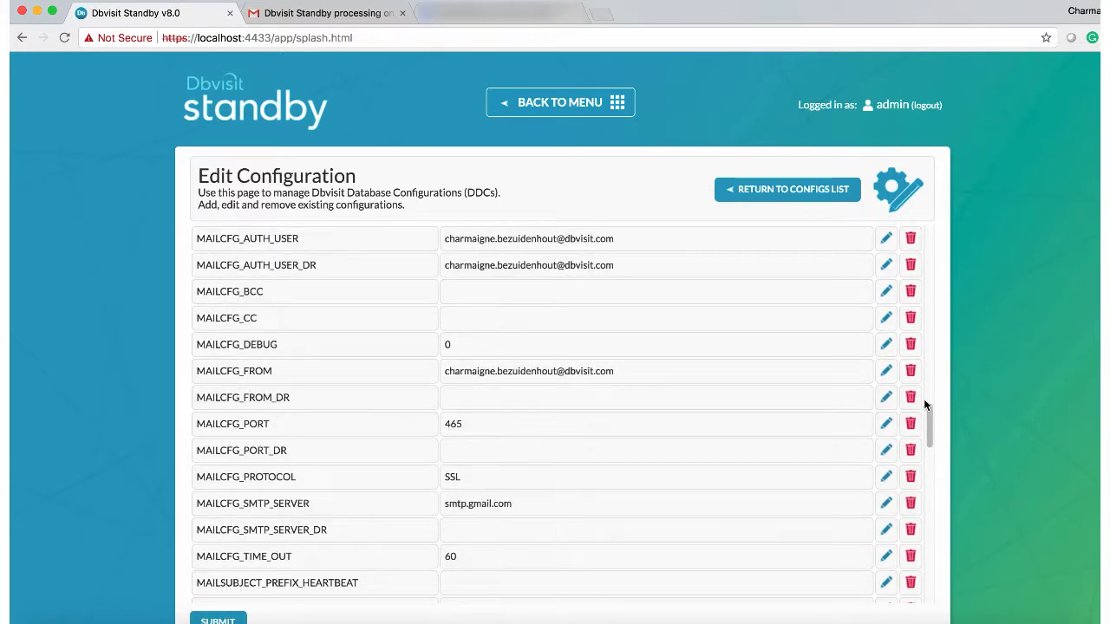
{"action": "left_click", "coordinate": [886, 397]}
{"action": "left_click", "coordinate": [760, 402]}
{"action": "key", "text": "super+v"}
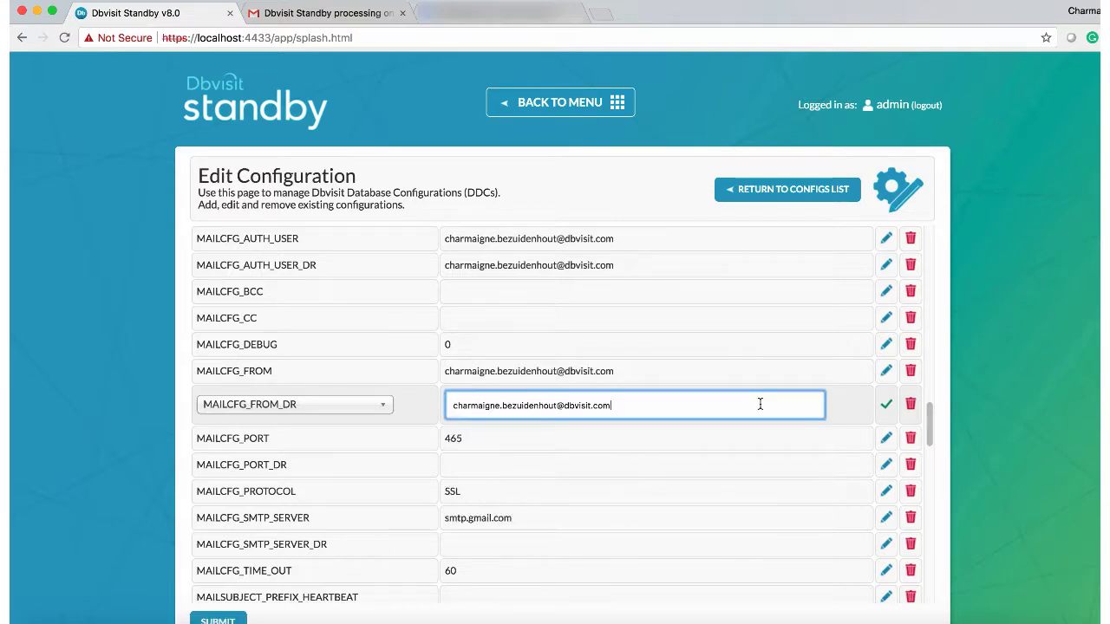
{"action": "left_click", "coordinate": [886, 404]}
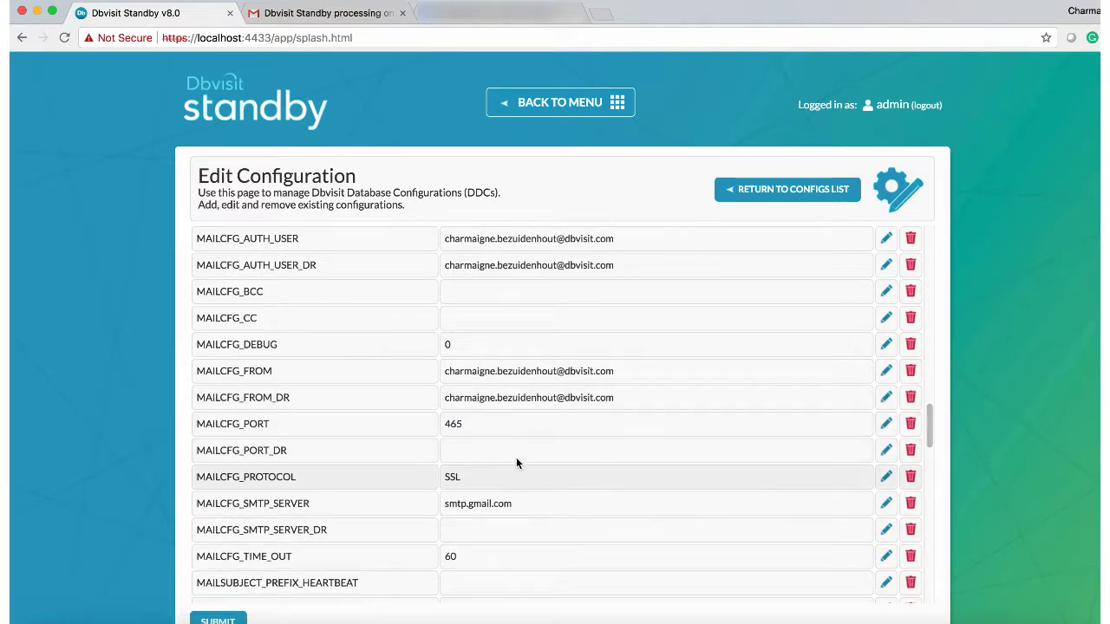
Step: Set MAILCFG_PORT_DR to 465 and MAILCFG_SMTP_SERVER_DR to smtp.gmail.com
{"action": "left_click", "coordinate": [886, 450]}
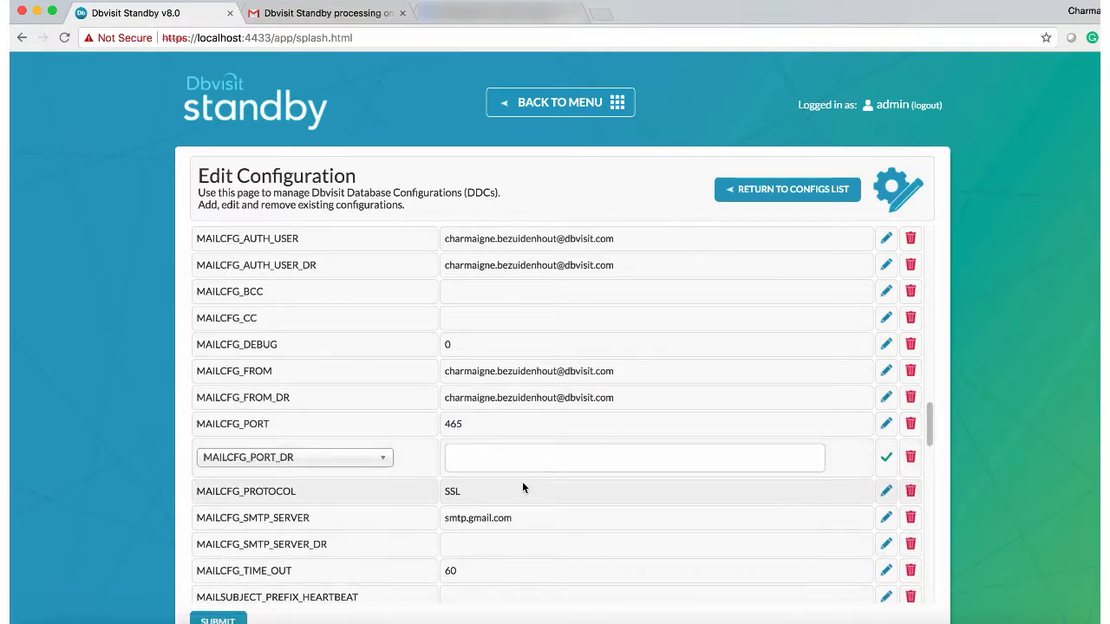
{"action": "left_click", "coordinate": [523, 460]}
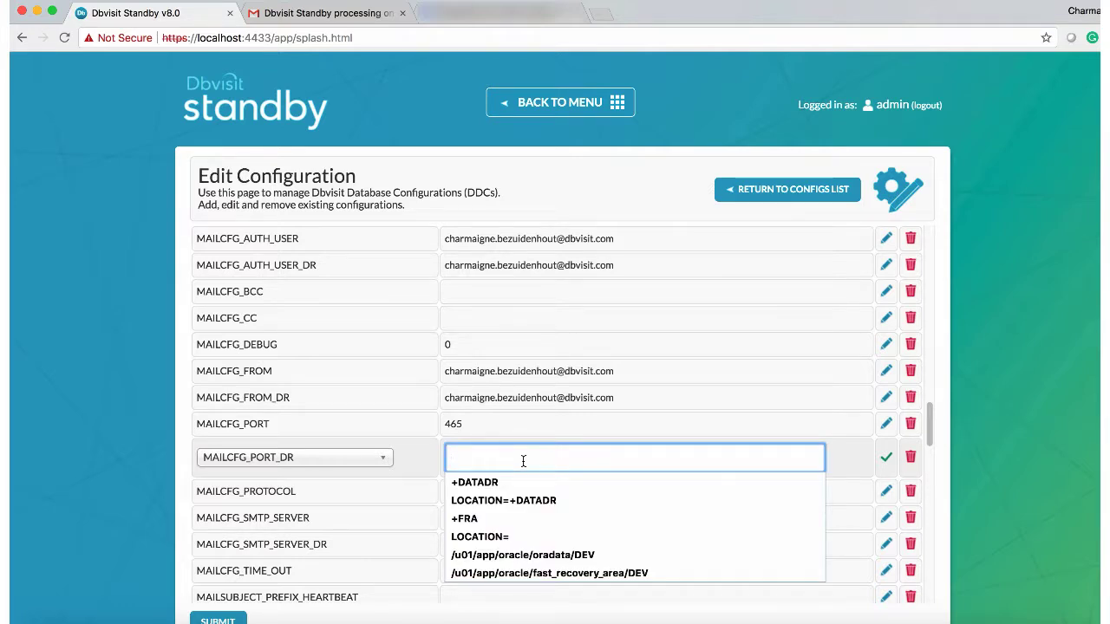
{"action": "type", "text": "465"}
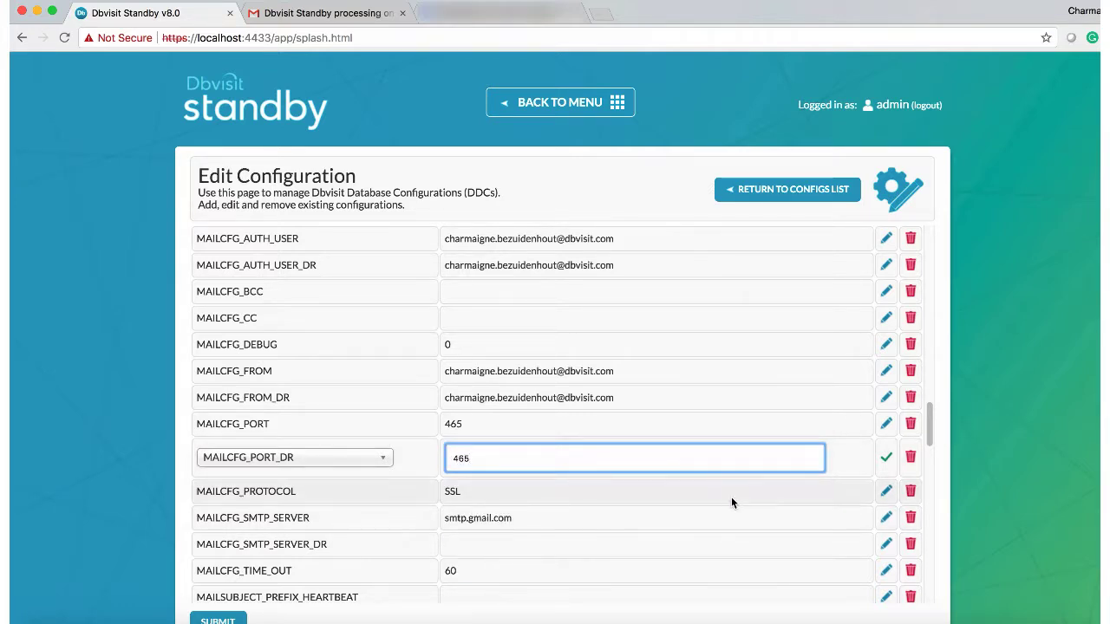
{"action": "left_click", "coordinate": [885, 457]}
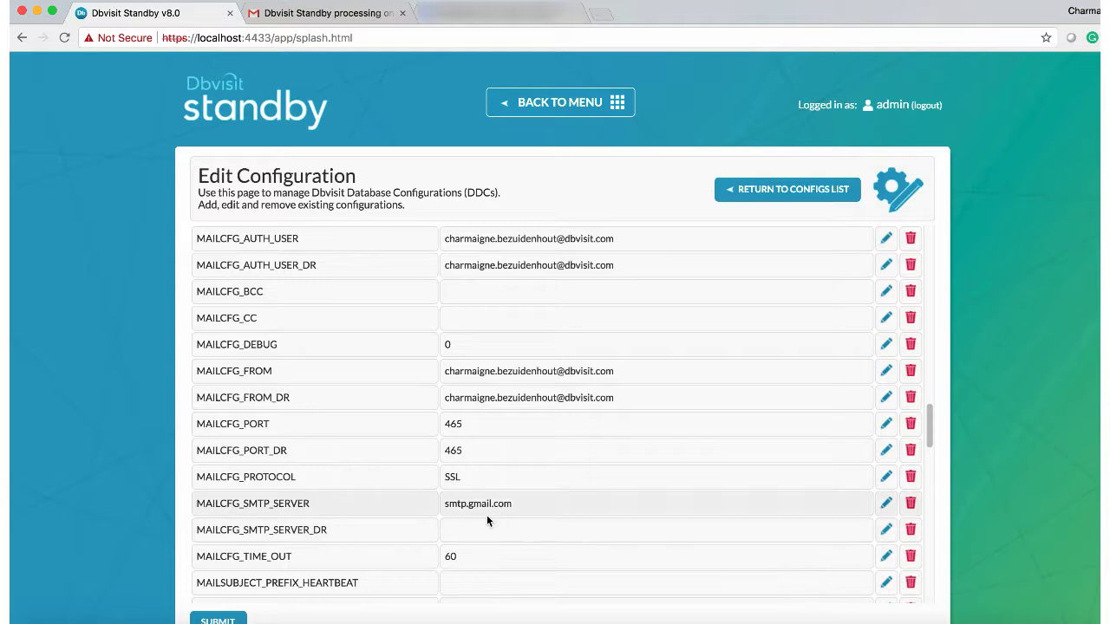
{"action": "double_click", "coordinate": [442, 503]}
{"action": "key", "text": "super+c"}
{"action": "left_click", "coordinate": [885, 529]}
{"action": "left_click", "coordinate": [663, 539]}
{"action": "key", "text": "super+v"}
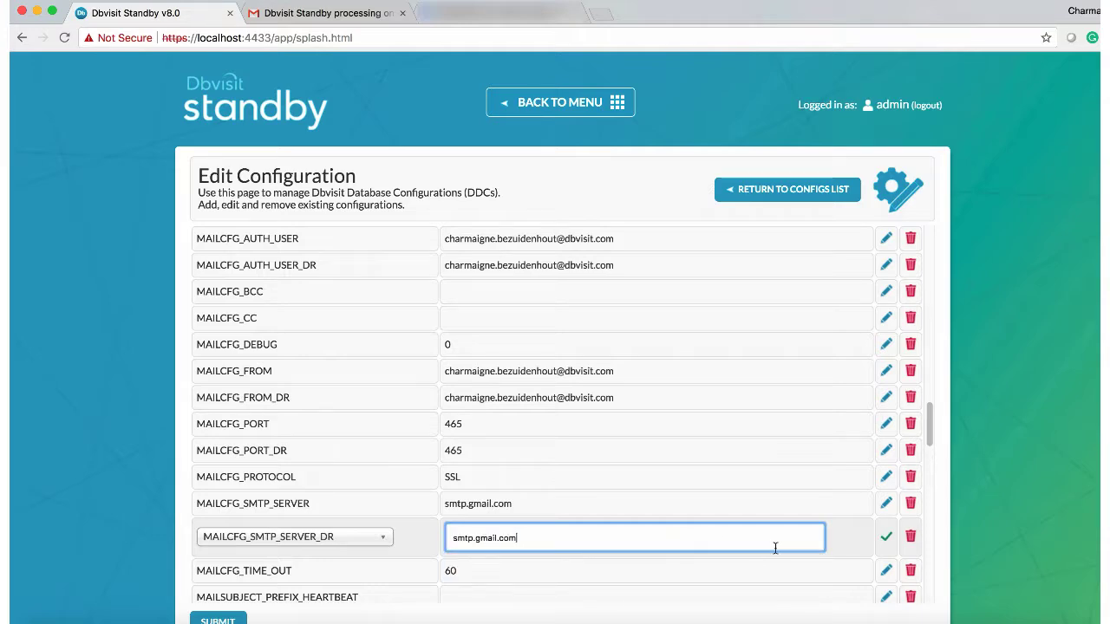
{"action": "left_click", "coordinate": [884, 539]}
{"action": "scroll", "coordinate": [758, 485], "scroll_direction": "down", "scroll_amount": 5}
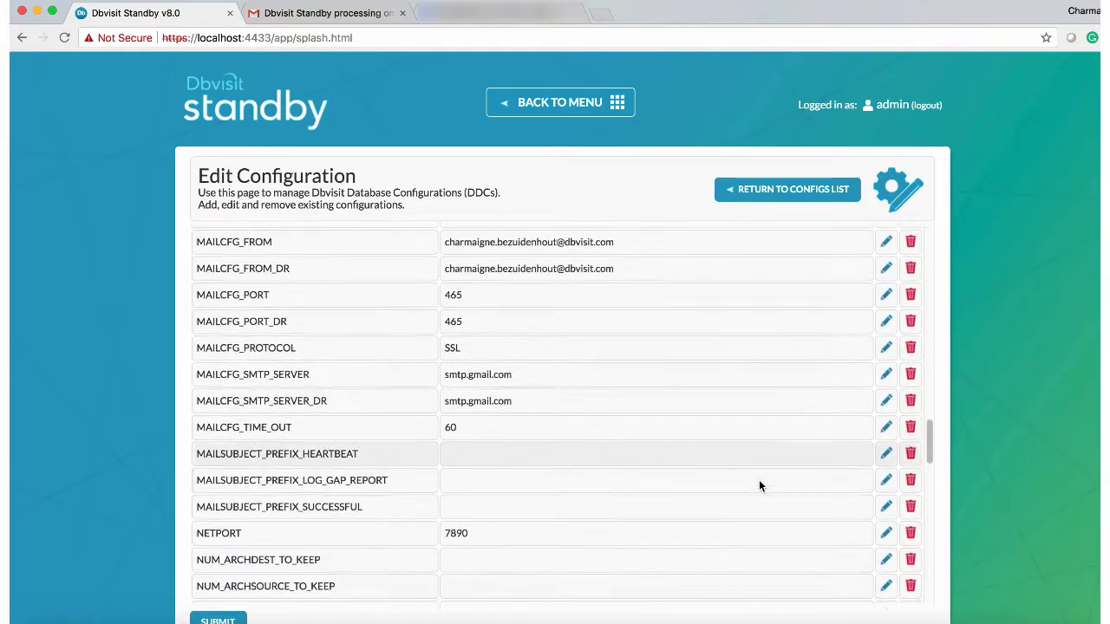
Step: Set SEND_HEARTBEAT_DR and SEND_MAIL_FLAG_DR to Y
{"action": "scroll", "coordinate": [759, 483], "scroll_direction": "down", "scroll_amount": 1}
{"action": "scroll", "coordinate": [734, 468], "scroll_direction": "up", "scroll_amount": 4}
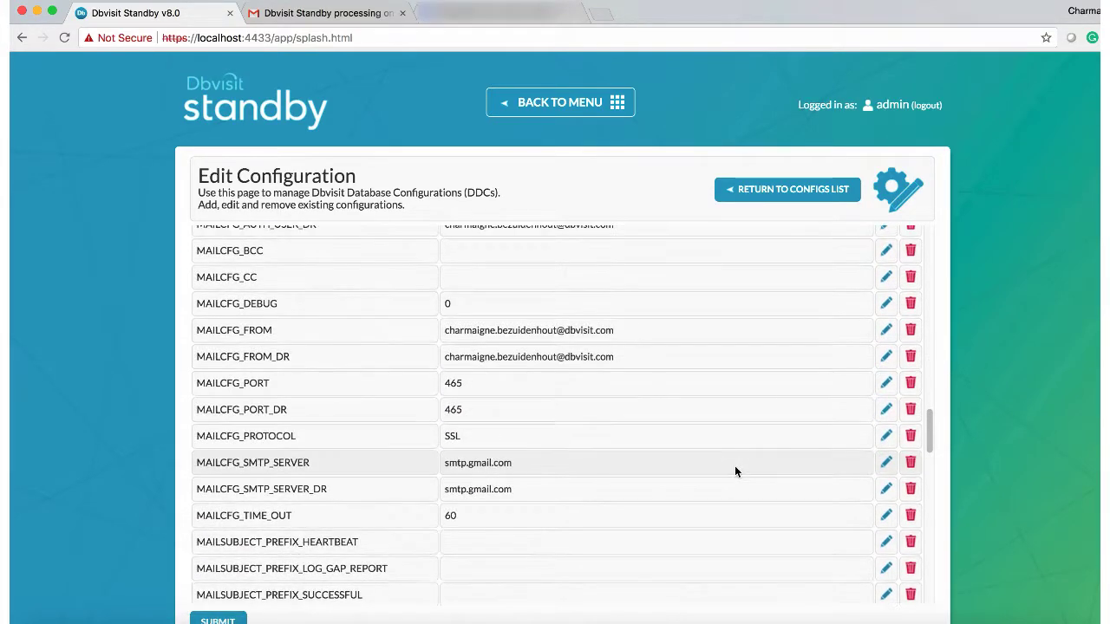
{"action": "scroll", "coordinate": [734, 470], "scroll_direction": "down", "scroll_amount": 7}
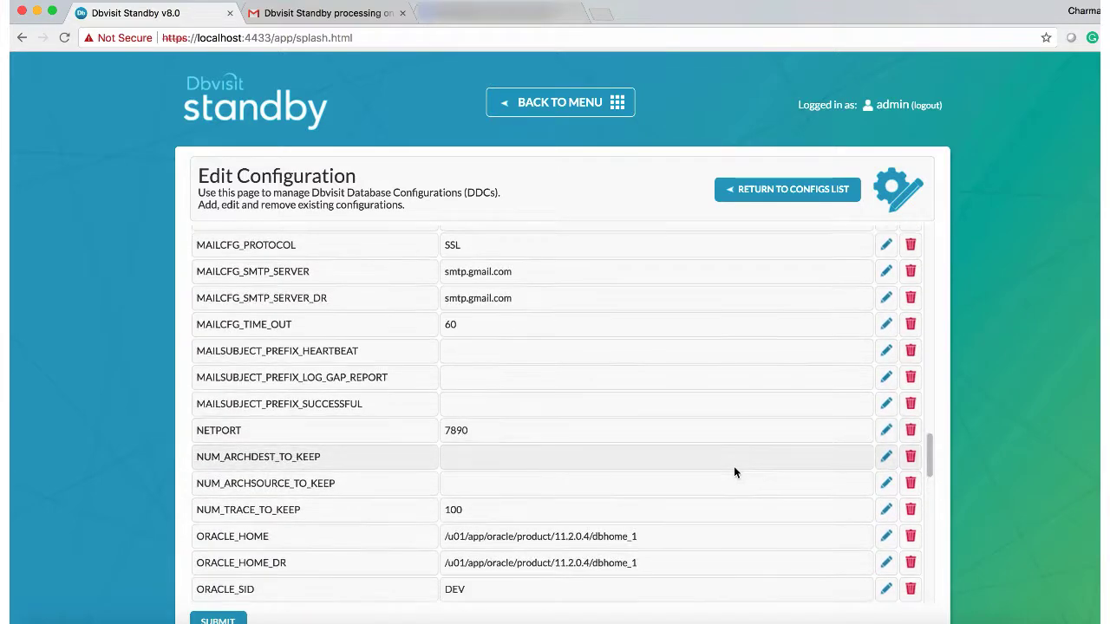
{"action": "scroll", "coordinate": [734, 471], "scroll_direction": "down", "scroll_amount": 5}
{"action": "scroll", "coordinate": [733, 471], "scroll_direction": "down", "scroll_amount": 6}
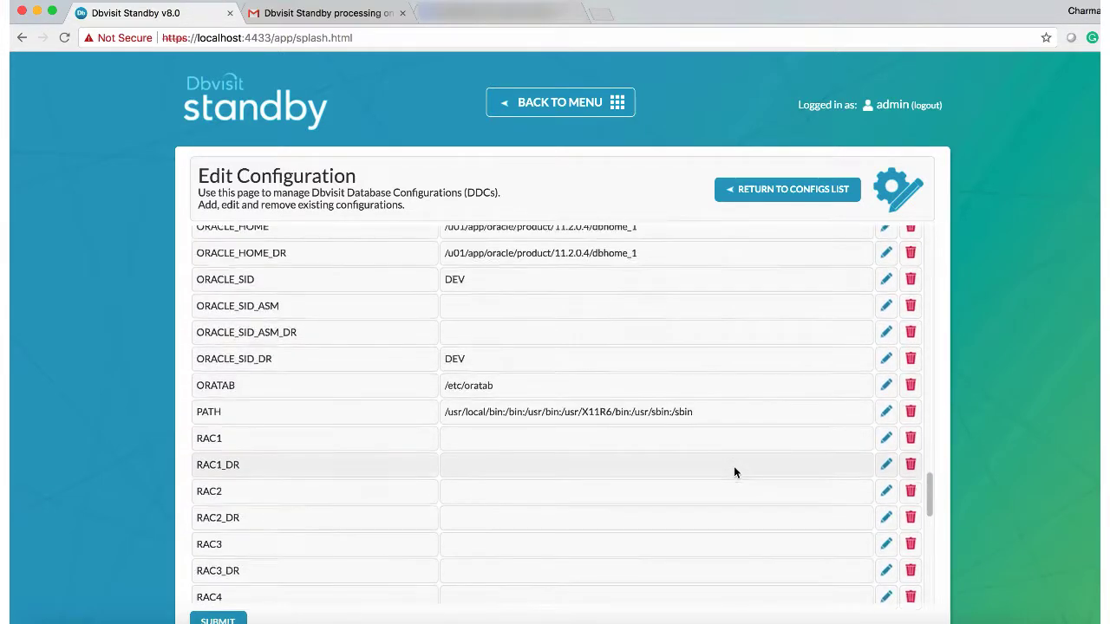
{"action": "scroll", "coordinate": [733, 468], "scroll_direction": "down", "scroll_amount": 15}
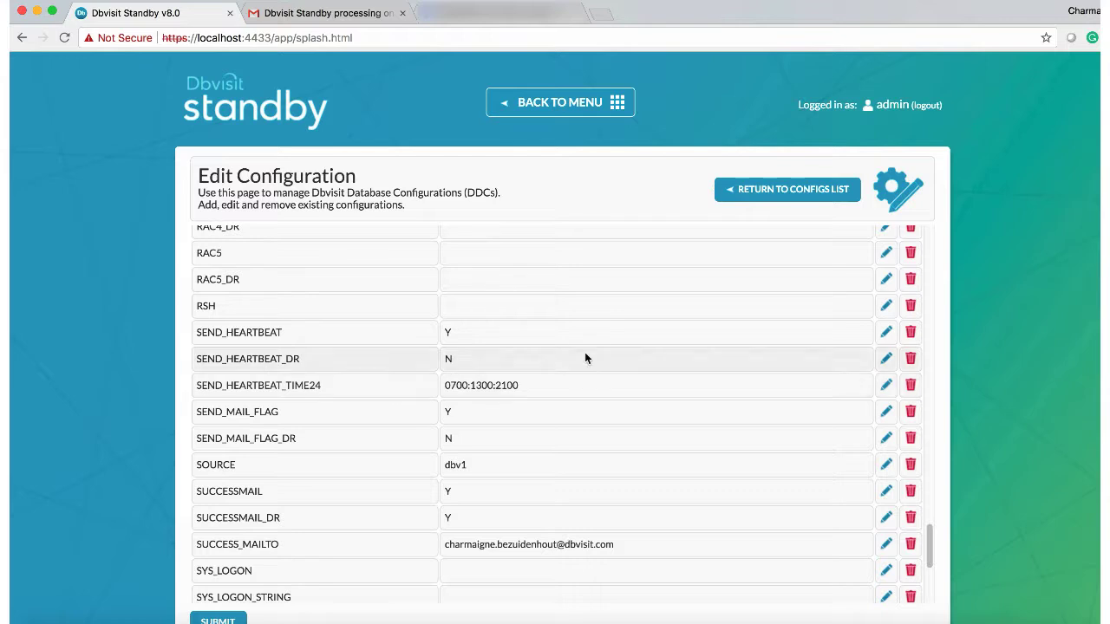
{"action": "left_click", "coordinate": [886, 358]}
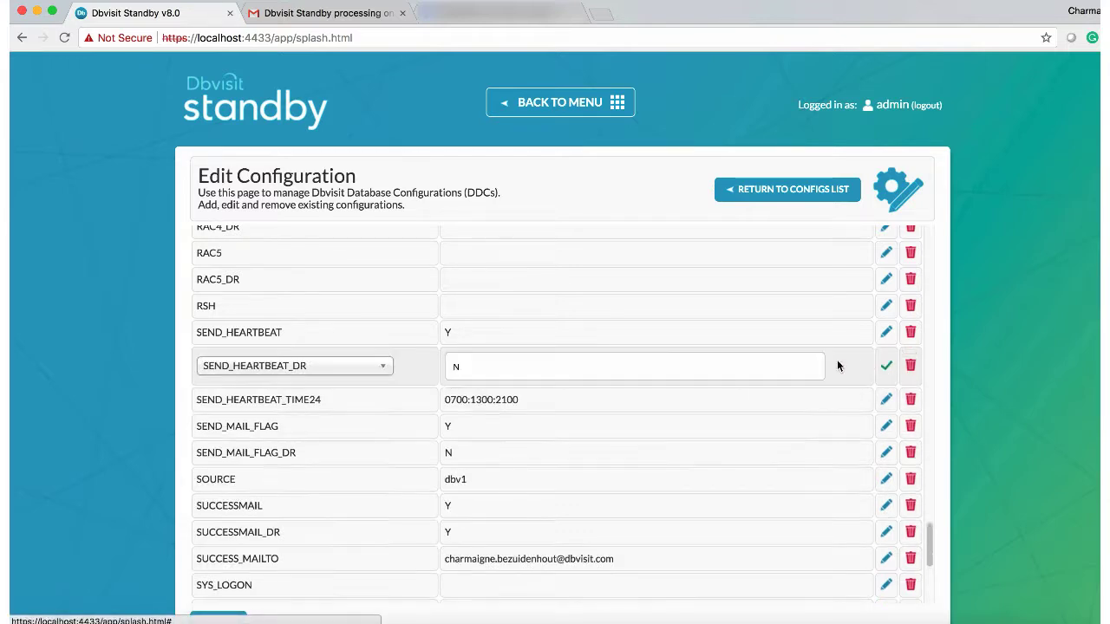
{"action": "left_click", "coordinate": [474, 366]}
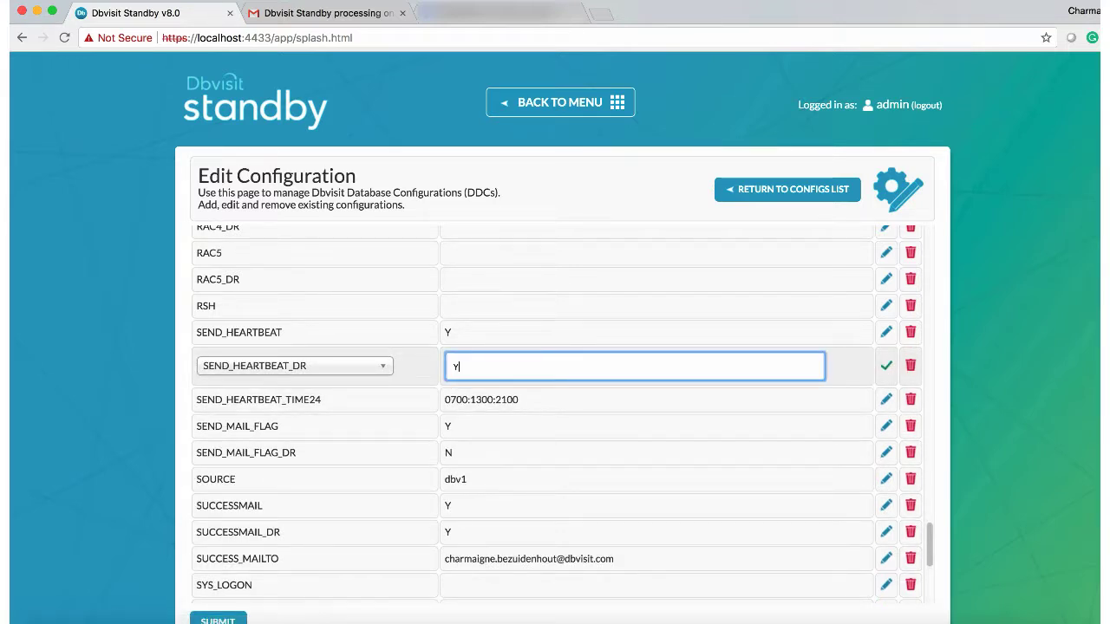
{"action": "type", "text": "Y"}
{"action": "left_click", "coordinate": [885, 366]}
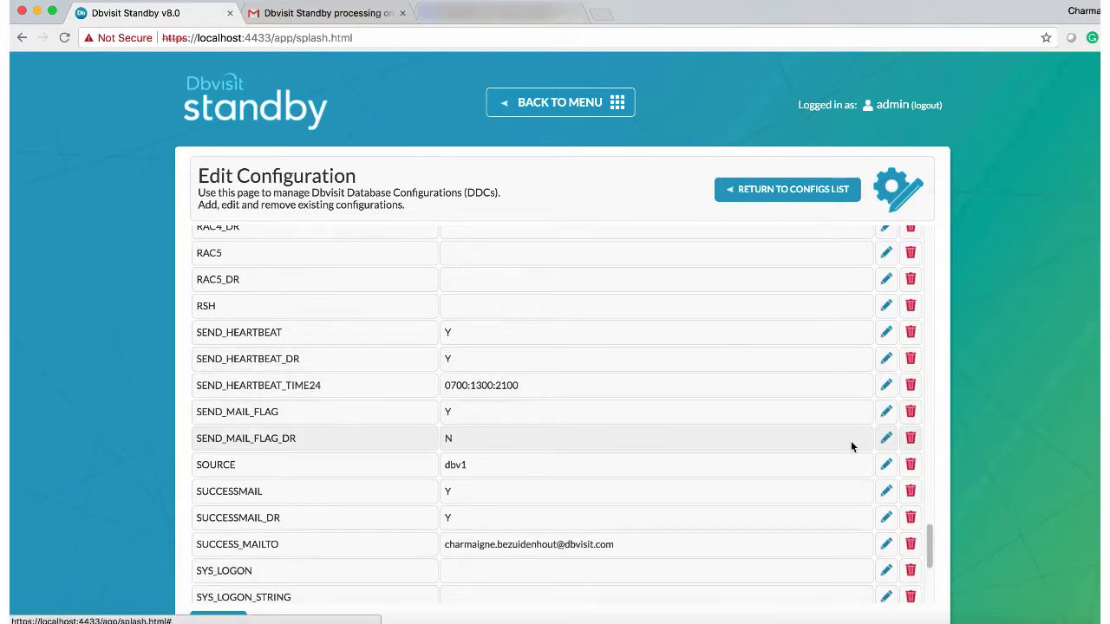
{"action": "left_click", "coordinate": [885, 436]}
{"action": "left_click", "coordinate": [469, 445]}
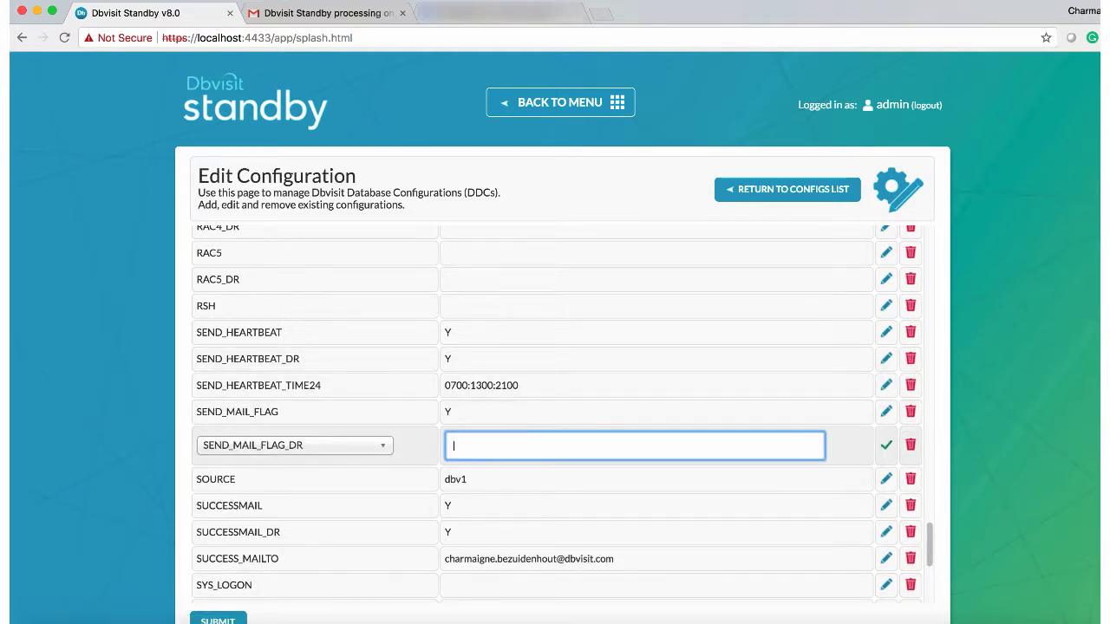
{"action": "type", "text": "Y"}
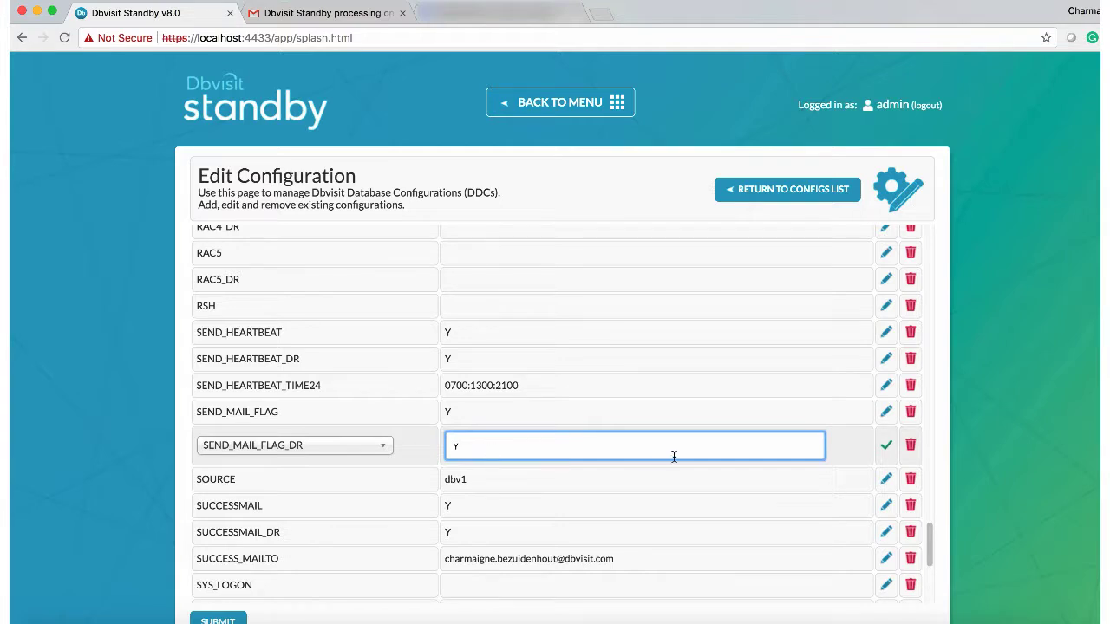
{"action": "left_click", "coordinate": [885, 445]}
Step: Enter the mail account password into _MAILCFG_AUTH_PASSWD_DR and save it
{"action": "scroll", "coordinate": [484, 513], "scroll_direction": "down", "scroll_amount": 3}
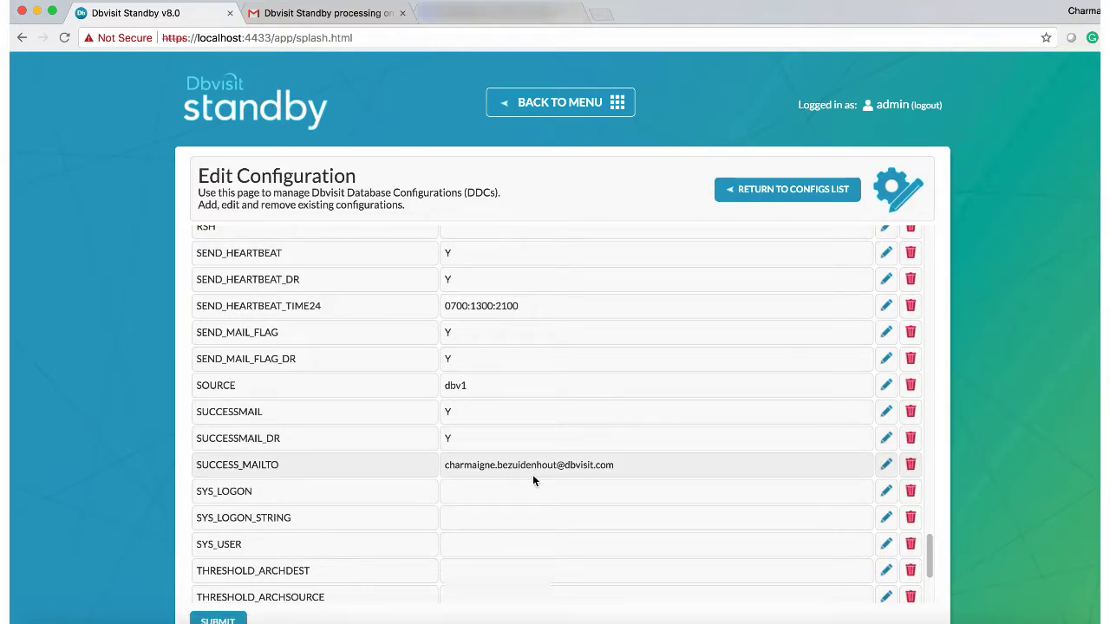
{"action": "scroll", "coordinate": [533, 477], "scroll_direction": "down", "scroll_amount": 5}
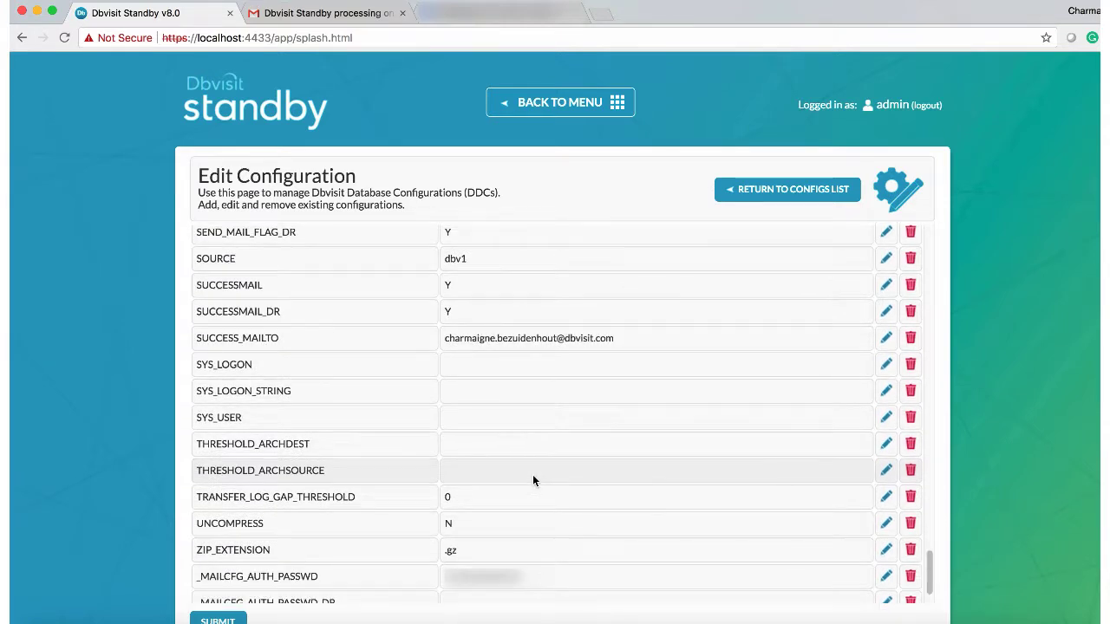
{"action": "scroll", "coordinate": [532, 474], "scroll_direction": "down", "scroll_amount": 2}
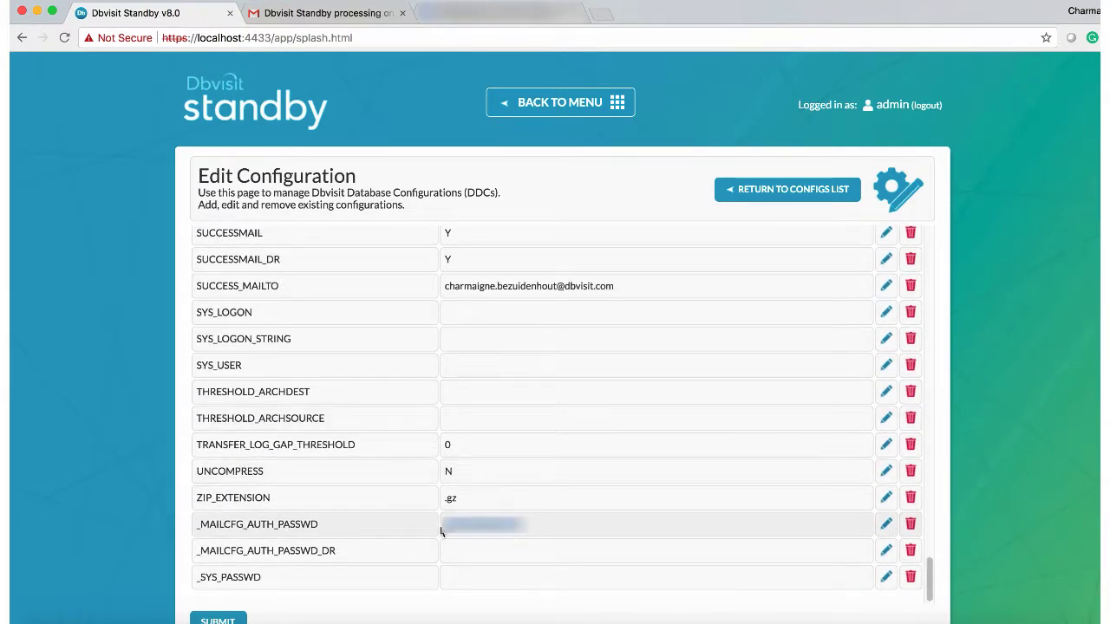
{"action": "left_click", "coordinate": [886, 549]}
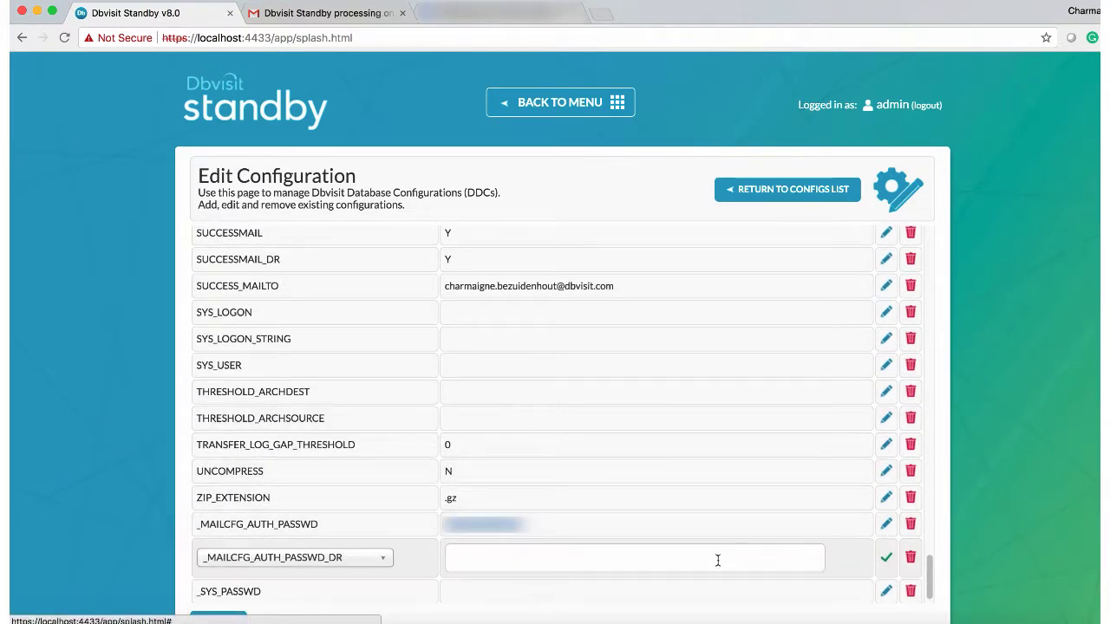
{"action": "left_click", "coordinate": [669, 560]}
{"action": "key", "text": "super+v"}
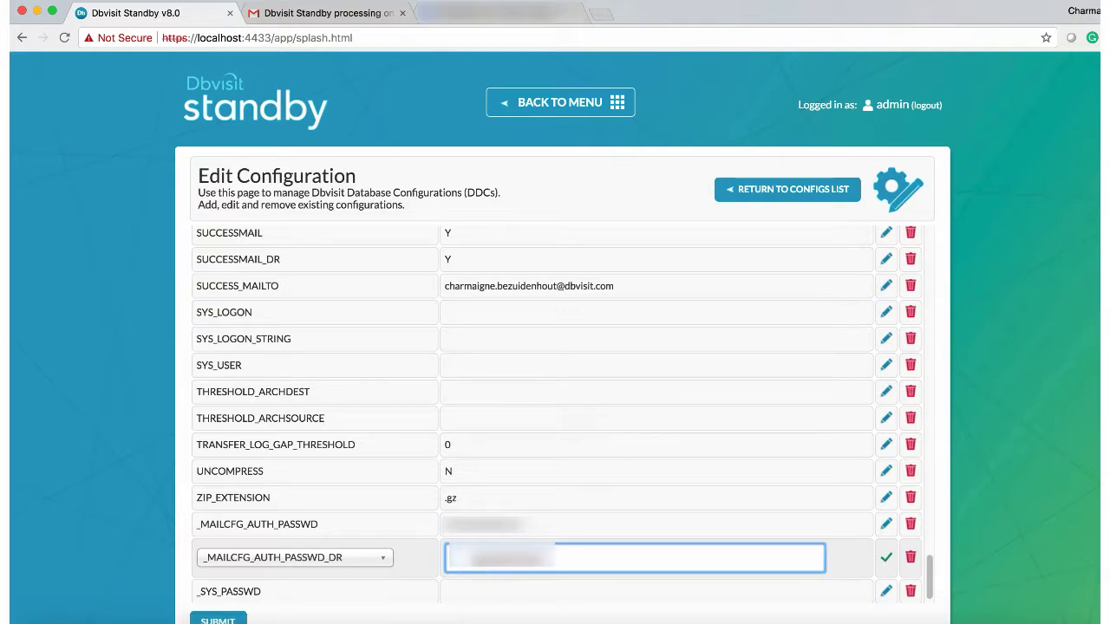
{"action": "key", "text": "BackSpace"}
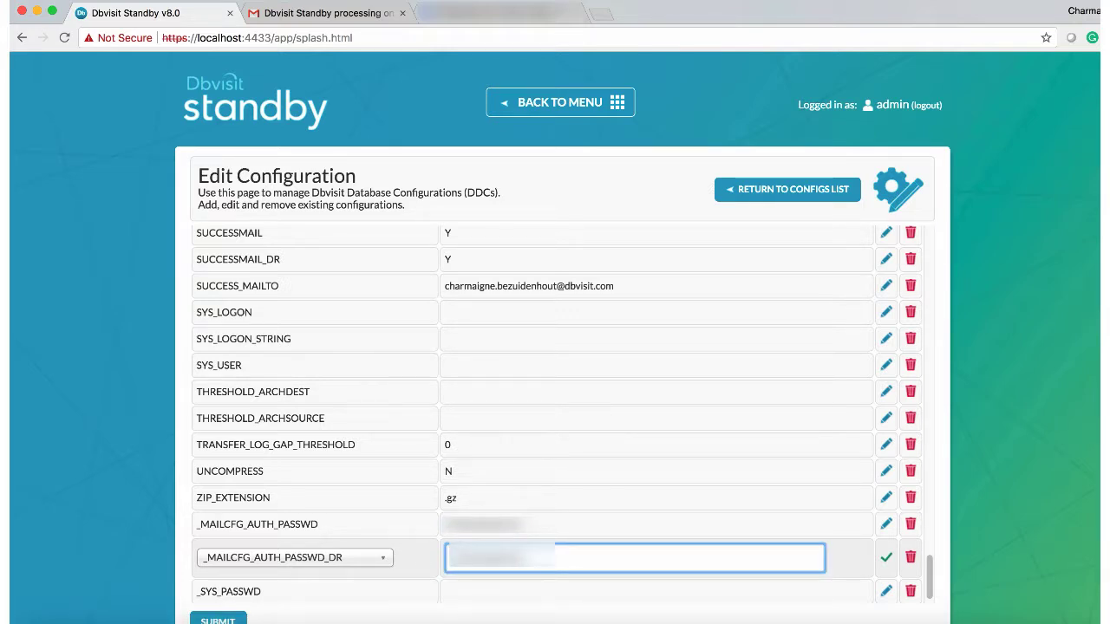
{"action": "left_click", "coordinate": [893, 554]}
{"action": "left_click", "coordinate": [885, 560]}
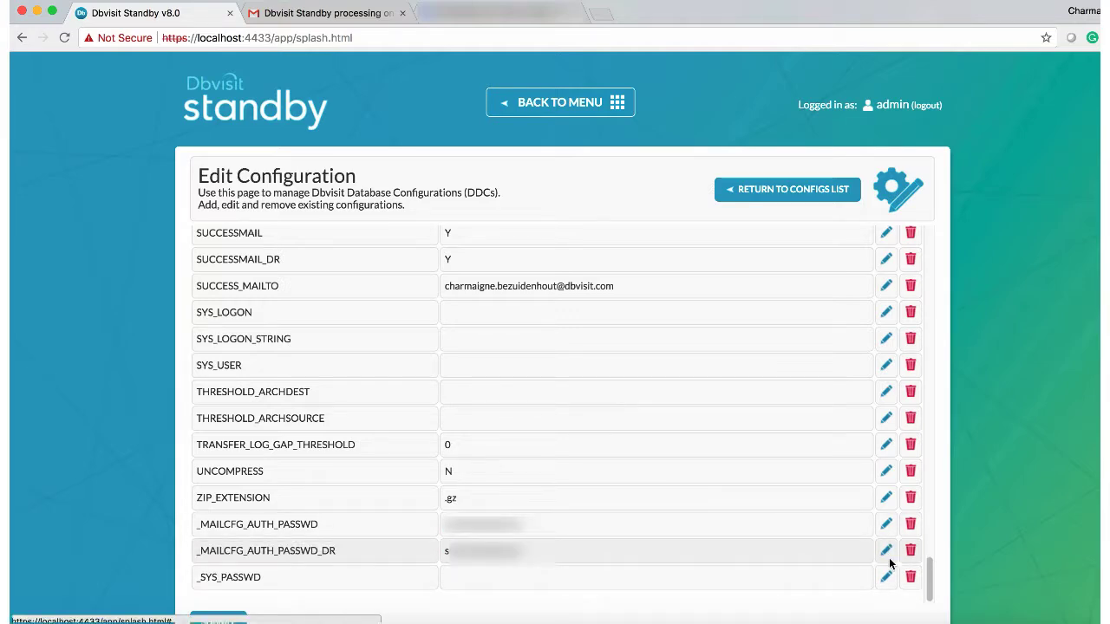
{"action": "scroll", "coordinate": [891, 564], "scroll_direction": "down", "scroll_amount": 2}
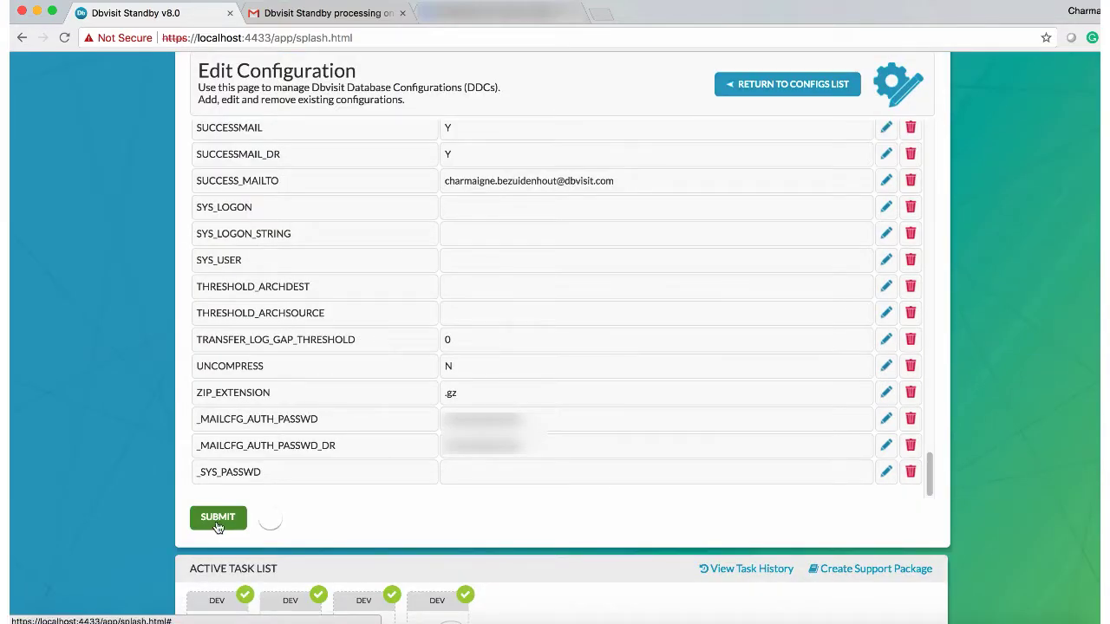
Step: Submit the DEV configuration and run its log gap report (source 13, destination 11, gap 1)
{"action": "left_click", "coordinate": [218, 520]}
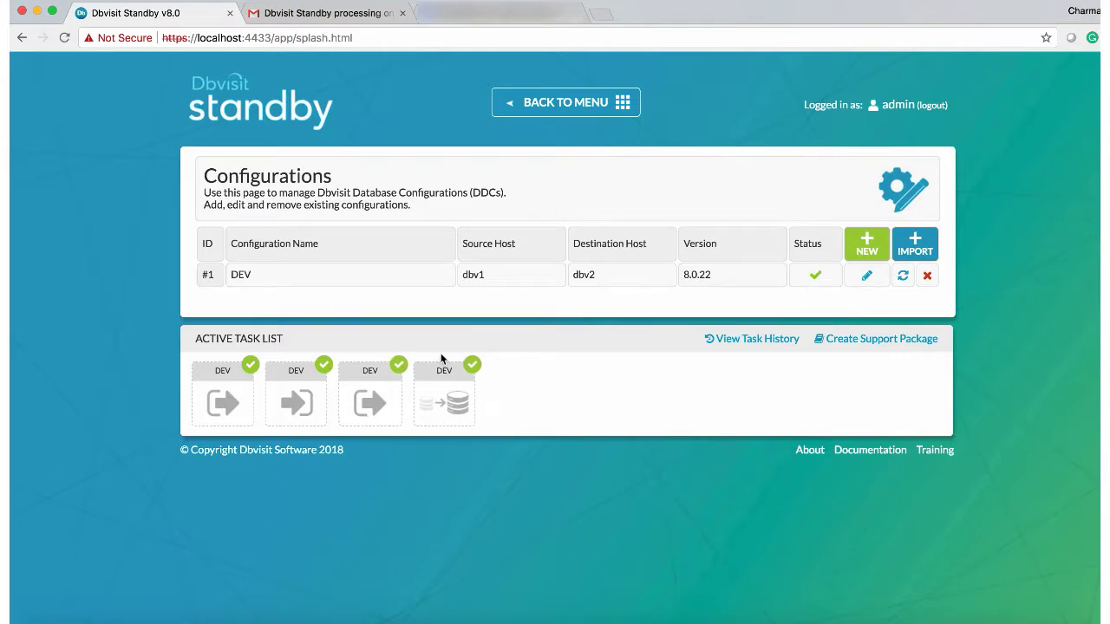
{"action": "left_click", "coordinate": [567, 106]}
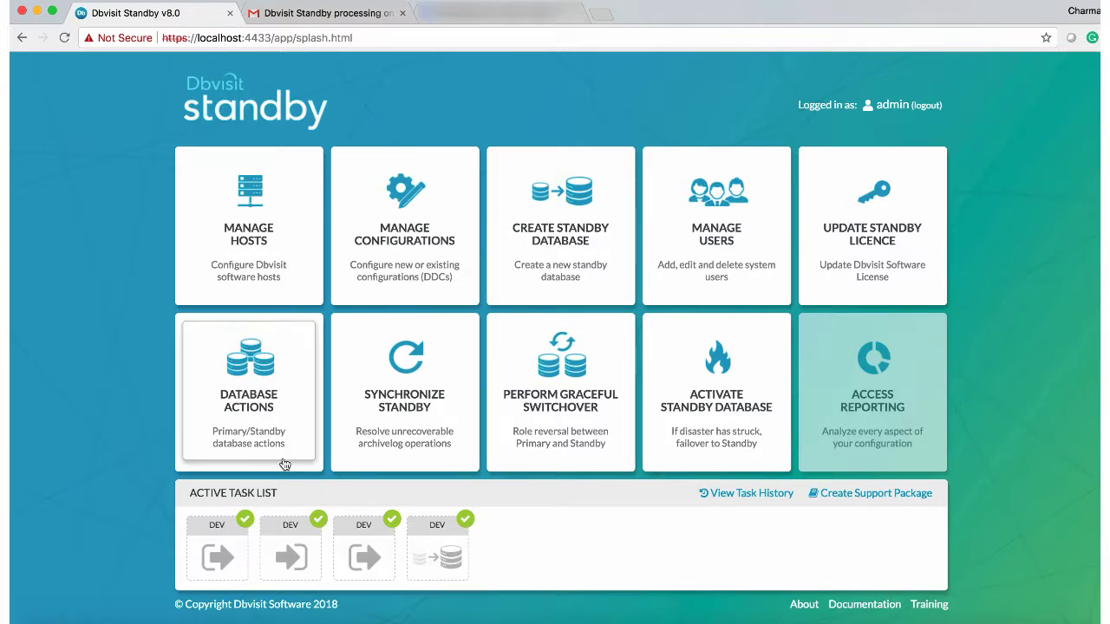
{"action": "left_click", "coordinate": [250, 420]}
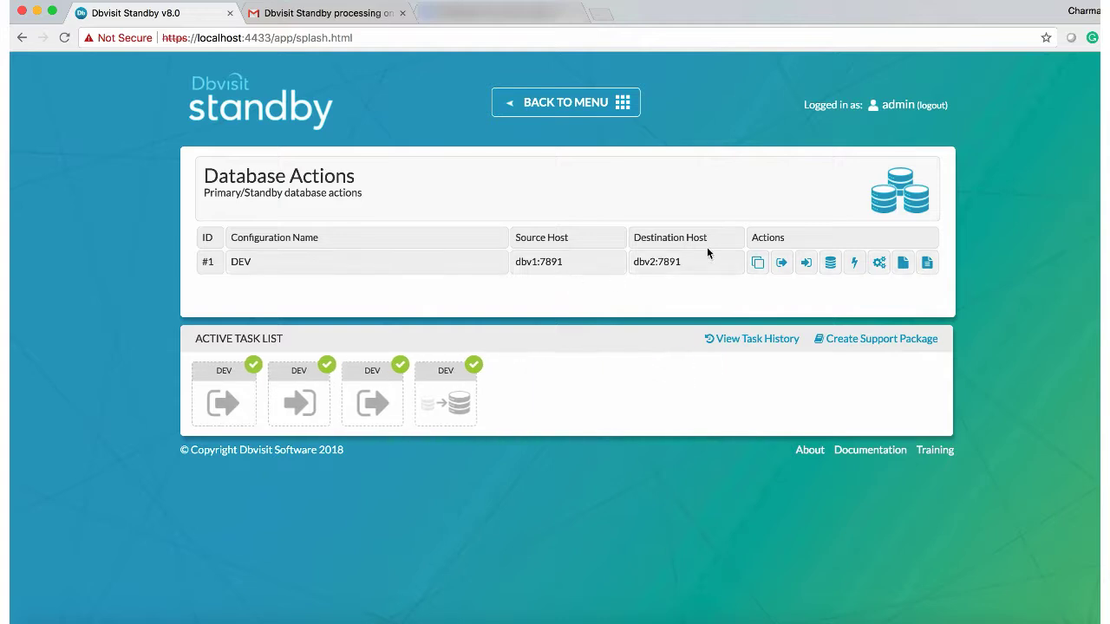
{"action": "left_click", "coordinate": [758, 263]}
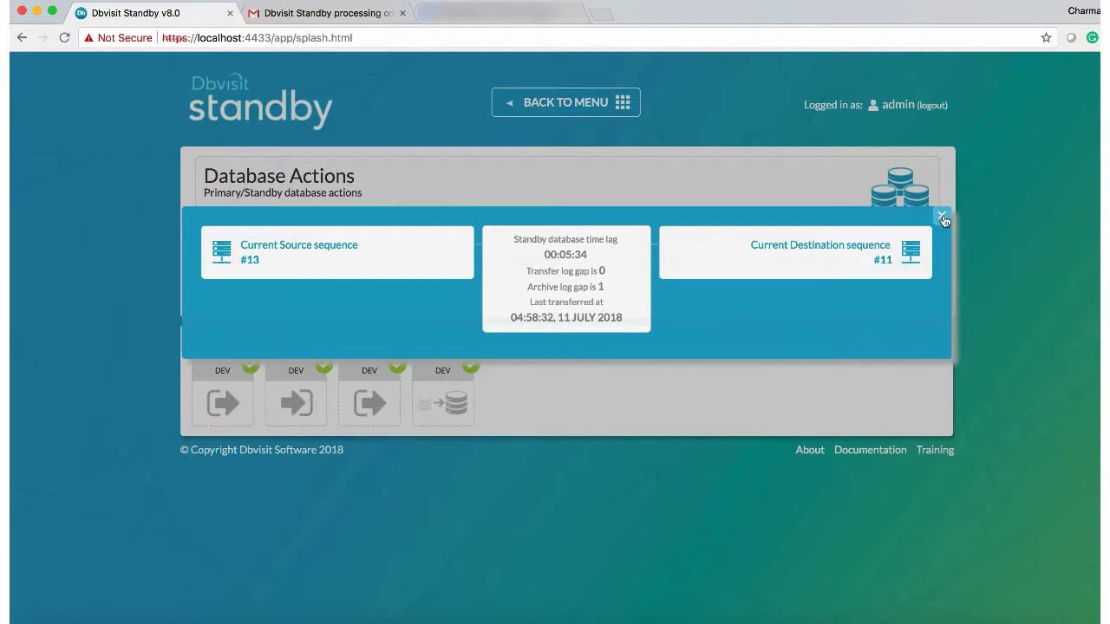
{"action": "left_click", "coordinate": [942, 218]}
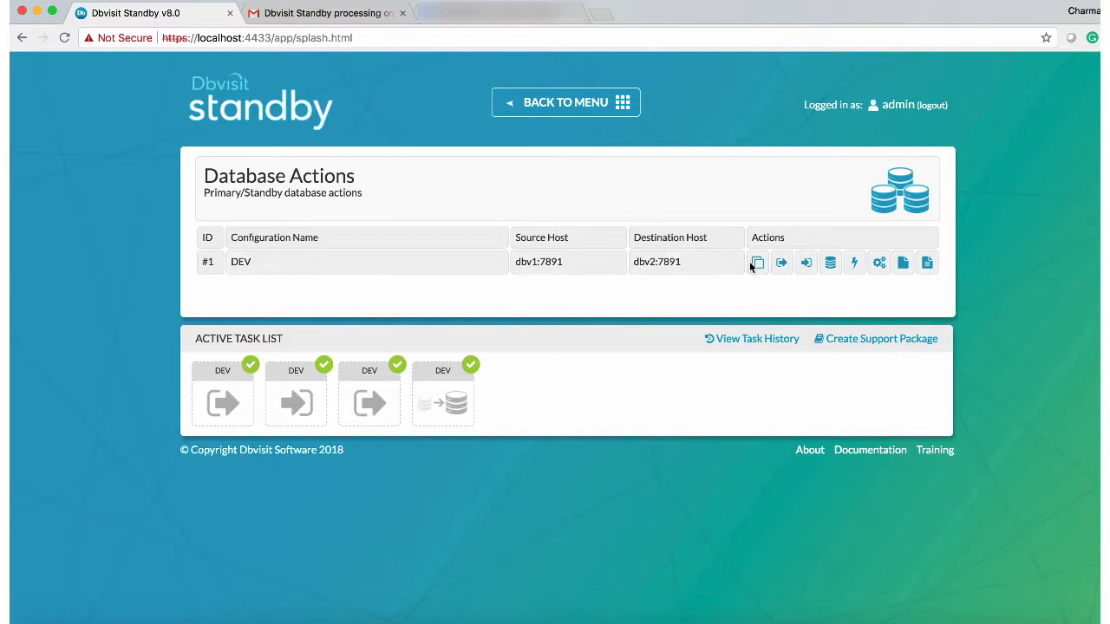
Step: Apply pending logs to DEV and check the finished task: sequence 12 applied on dbv2
{"action": "left_click", "coordinate": [806, 263]}
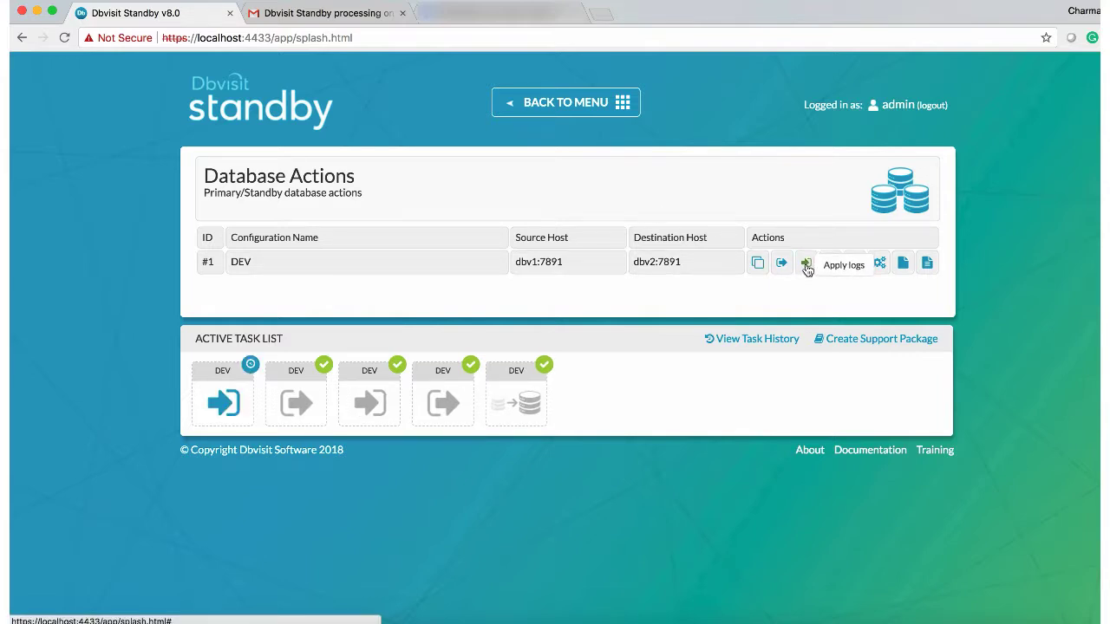
{"action": "left_click", "coordinate": [243, 410]}
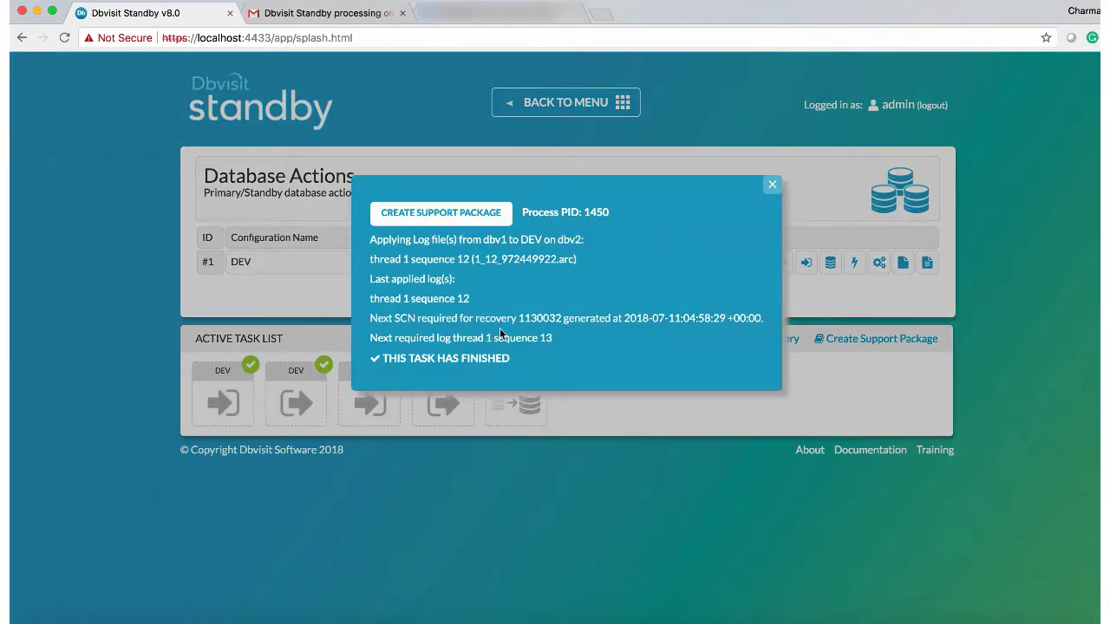
{"action": "left_click", "coordinate": [346, 14]}
Step: Read the 'Dbvisit Standby report for DEV' log gap email, then return to Dbvisit Standby
{"action": "left_click", "coordinate": [184, 115]}
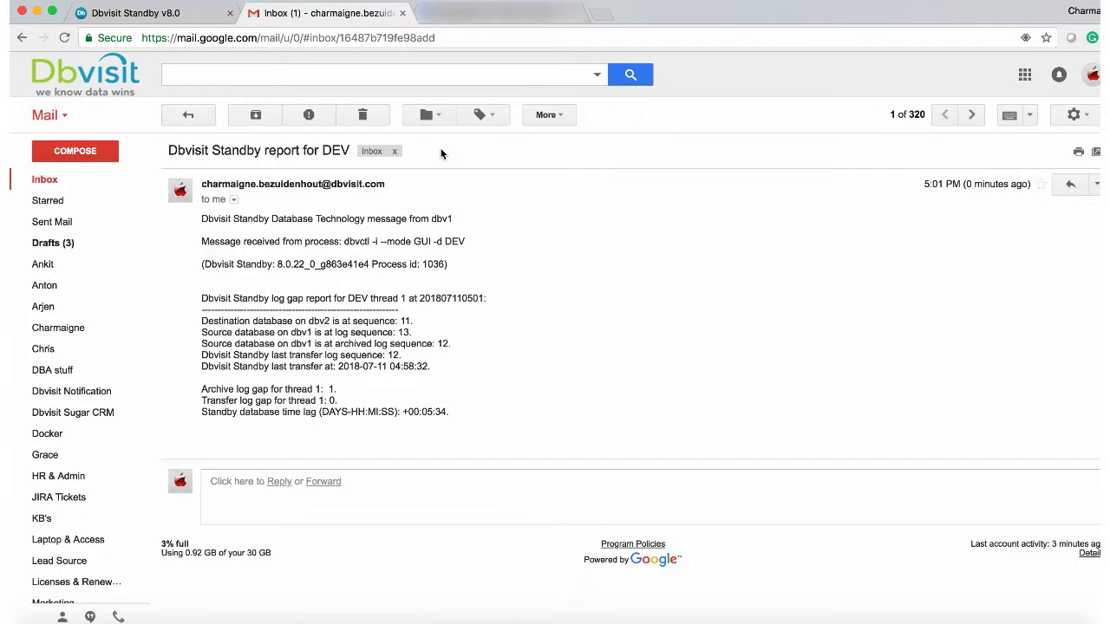
{"action": "left_click", "coordinate": [440, 151]}
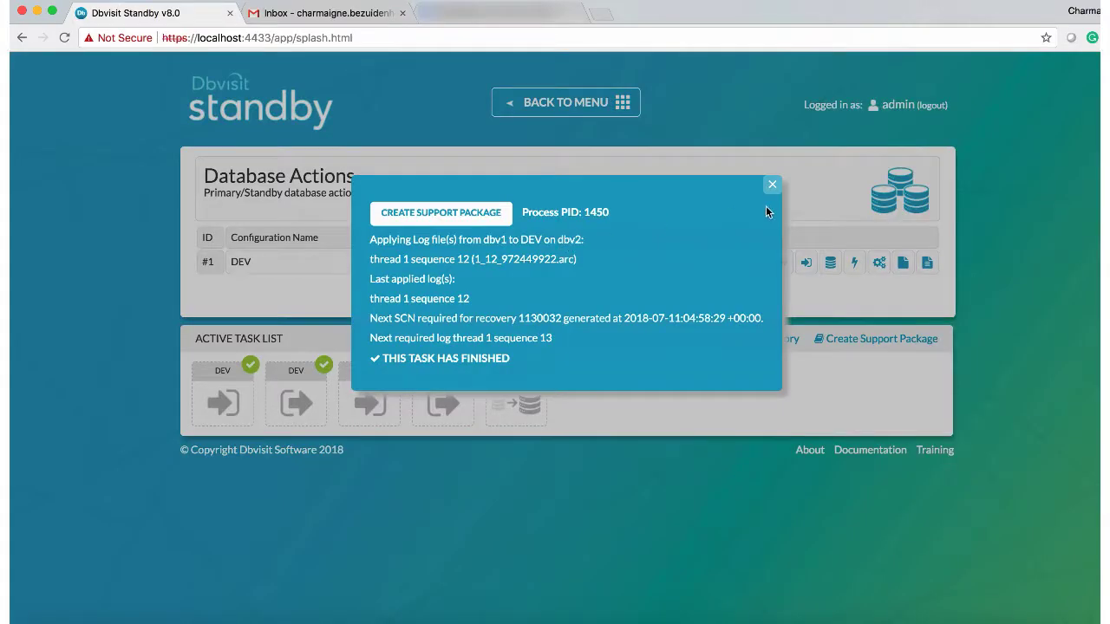
{"action": "left_click", "coordinate": [771, 187]}
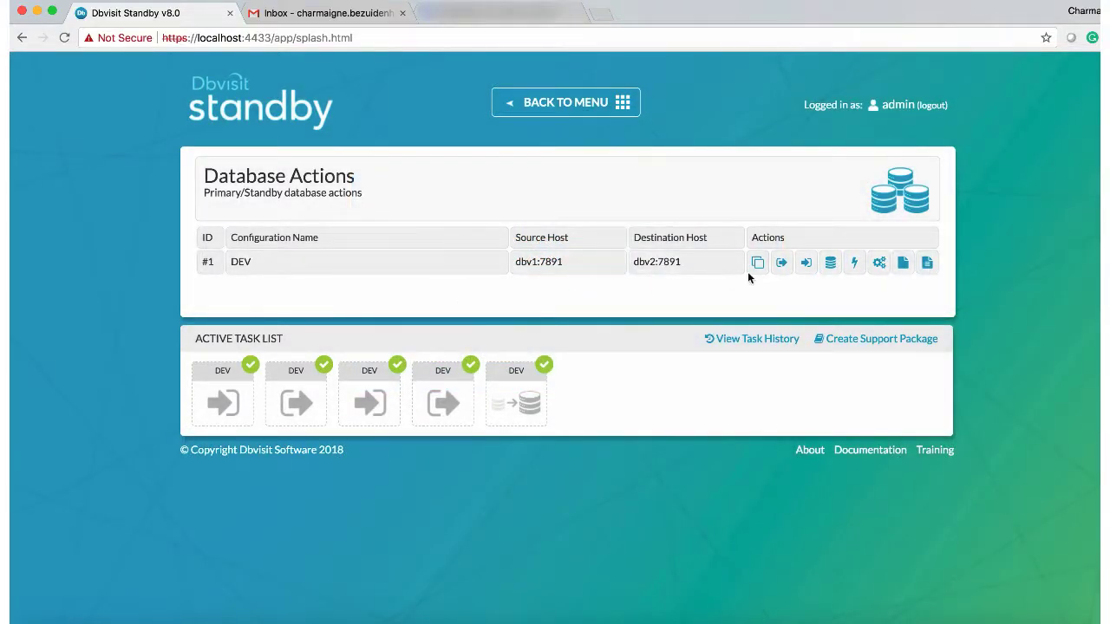
Step: Send DEV's log sequence 13 from dbv1 to dbv2, check the output, then apply it
{"action": "left_click", "coordinate": [779, 266]}
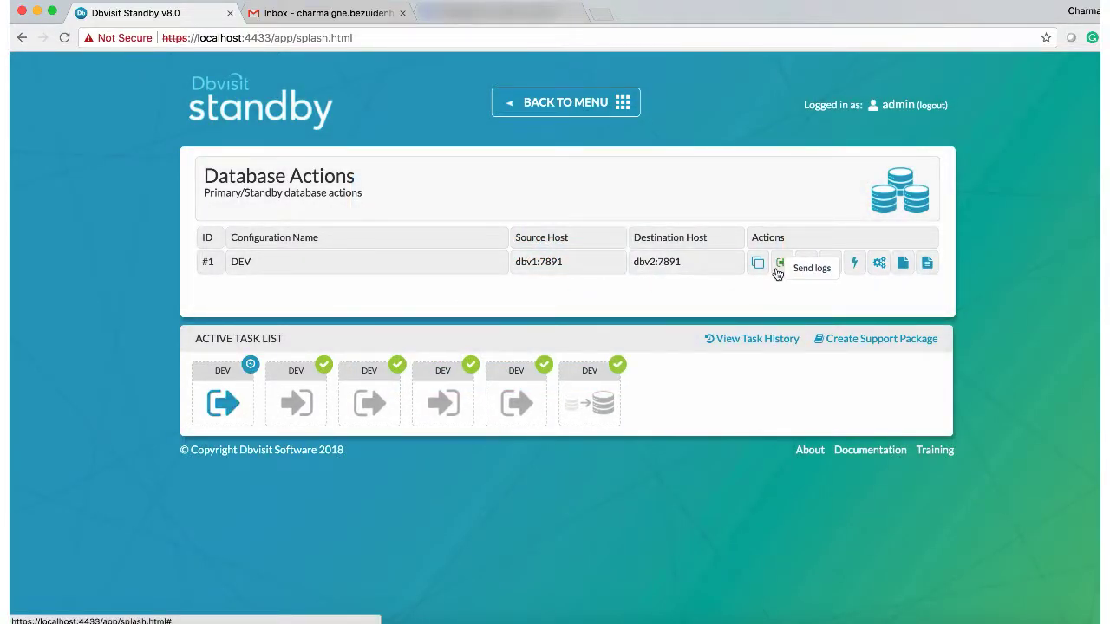
{"action": "left_click", "coordinate": [242, 395]}
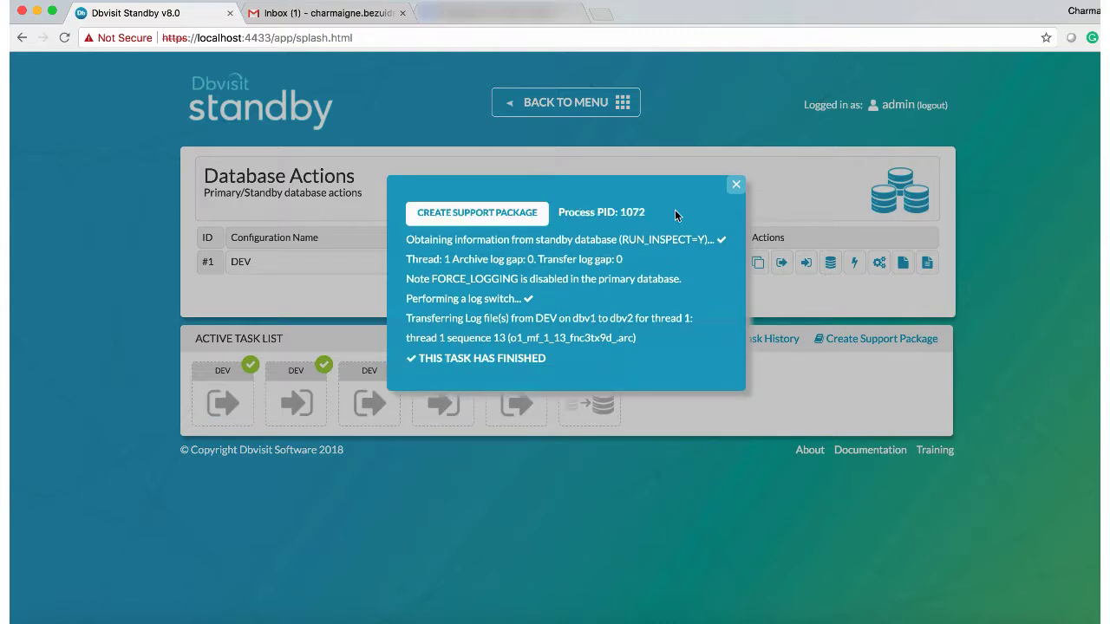
{"action": "left_click", "coordinate": [735, 184]}
{"action": "left_click", "coordinate": [803, 264]}
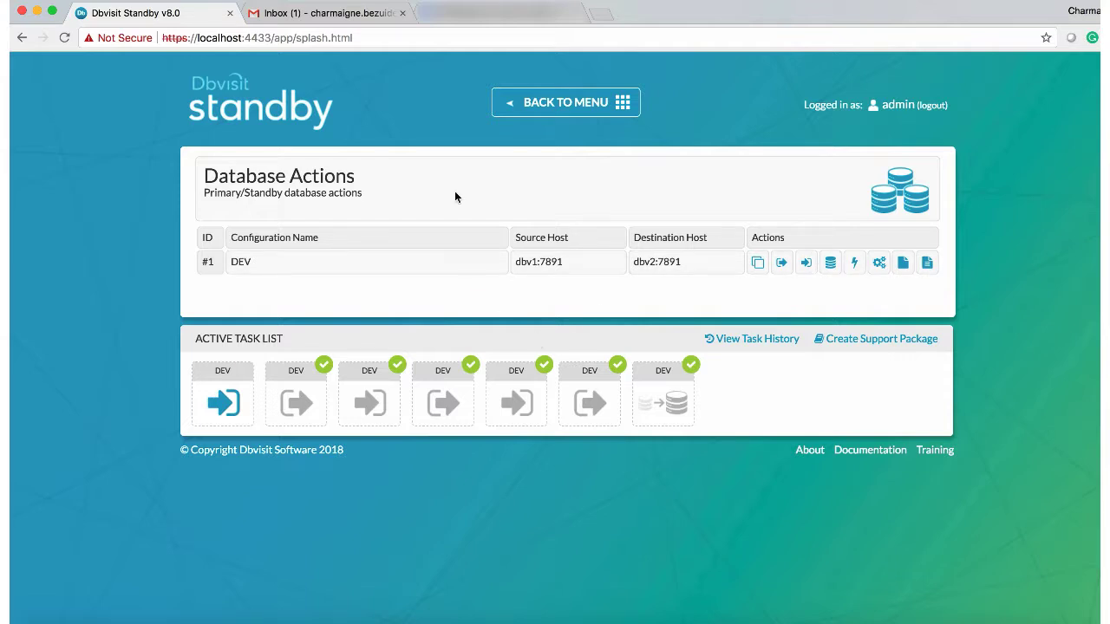
{"action": "mouse_move", "coordinate": [222, 390]}
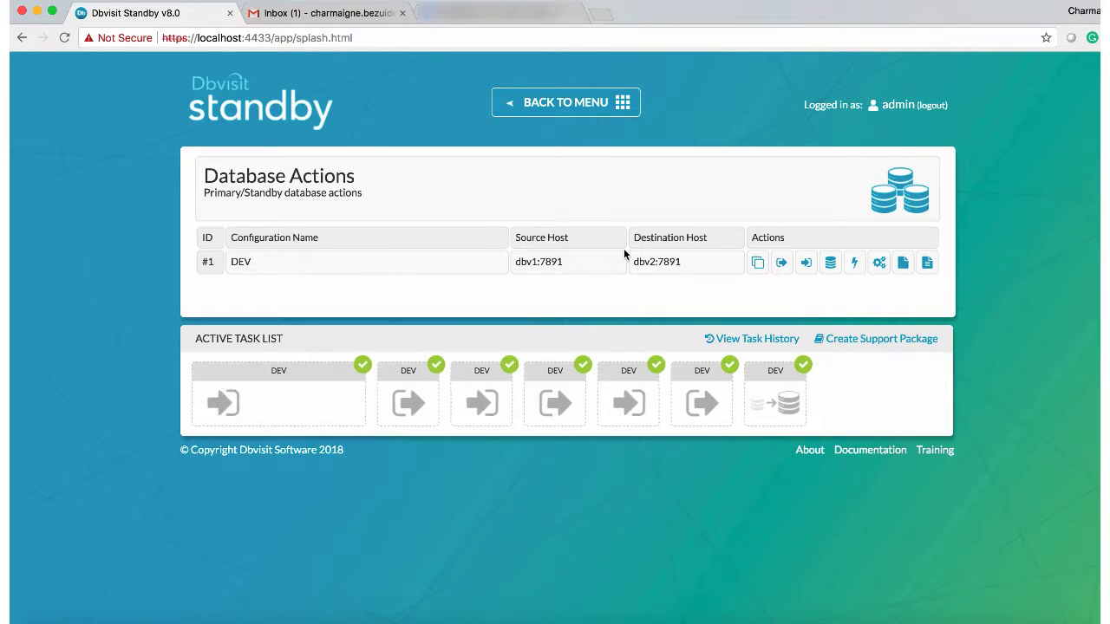
Step: Rerun the DEV log gap report (source 14, destination 13, zero gaps) and switch to Gmail
{"action": "left_click", "coordinate": [756, 267]}
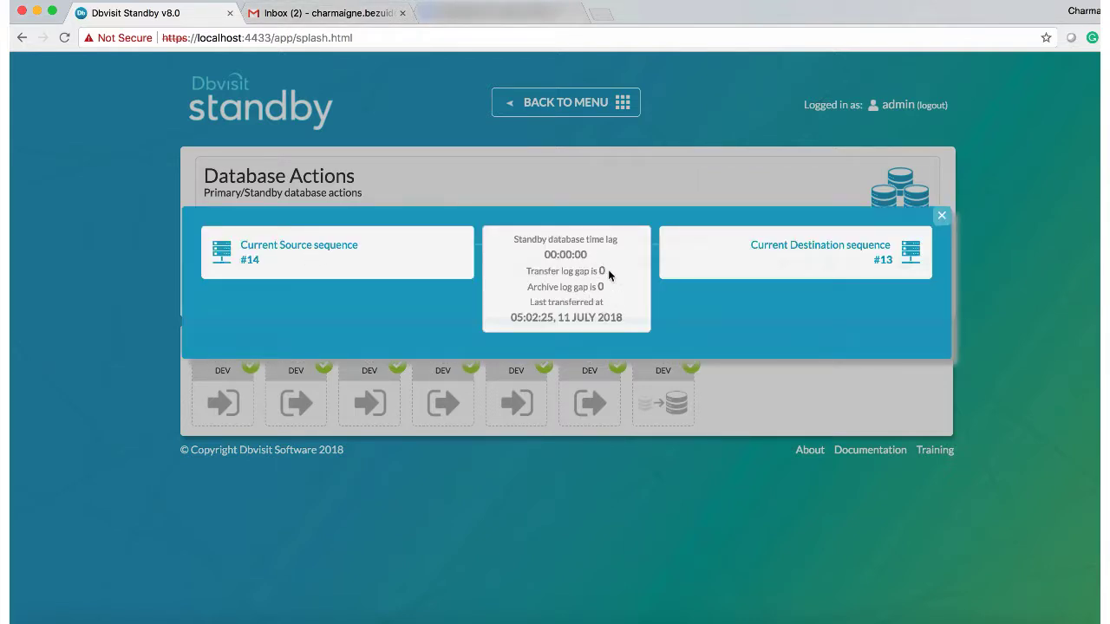
{"action": "left_click", "coordinate": [325, 18]}
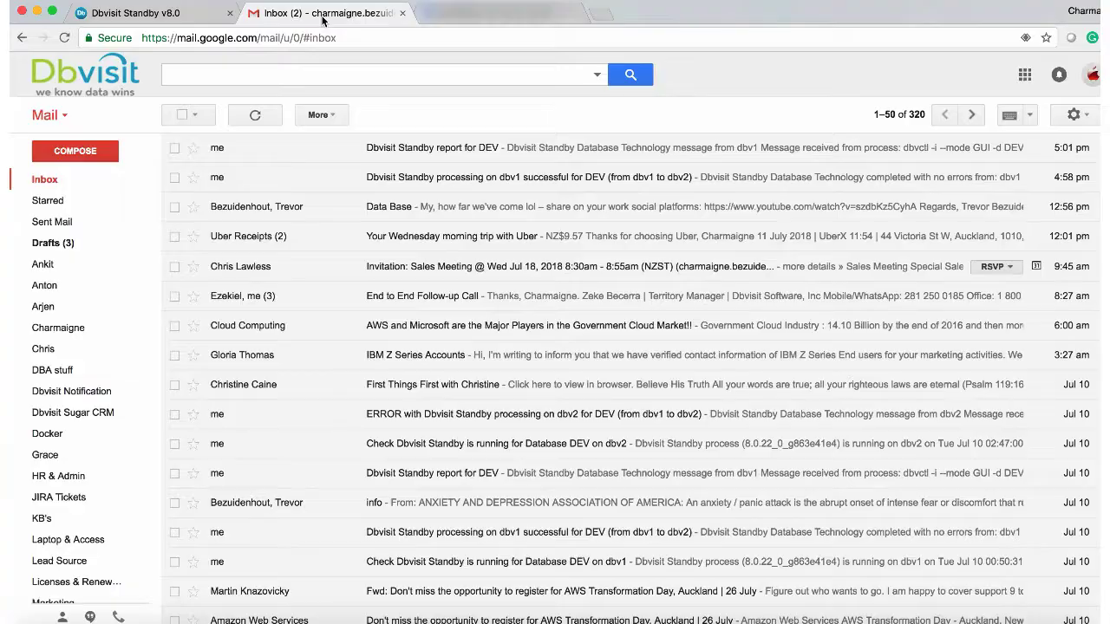
Step: Read the dbv1 and dbv2 processing-successful emails and the DEV report email, then return to Dbvisit
{"action": "left_click", "coordinate": [406, 180]}
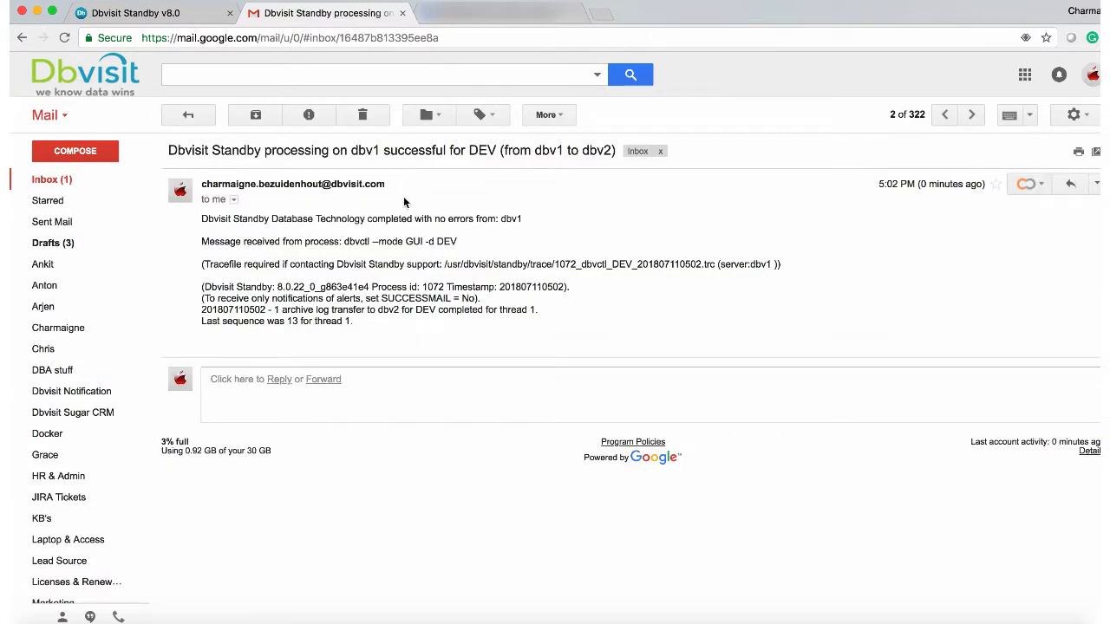
{"action": "left_click_drag", "start_coordinate": [351, 150], "coordinate": [466, 153]}
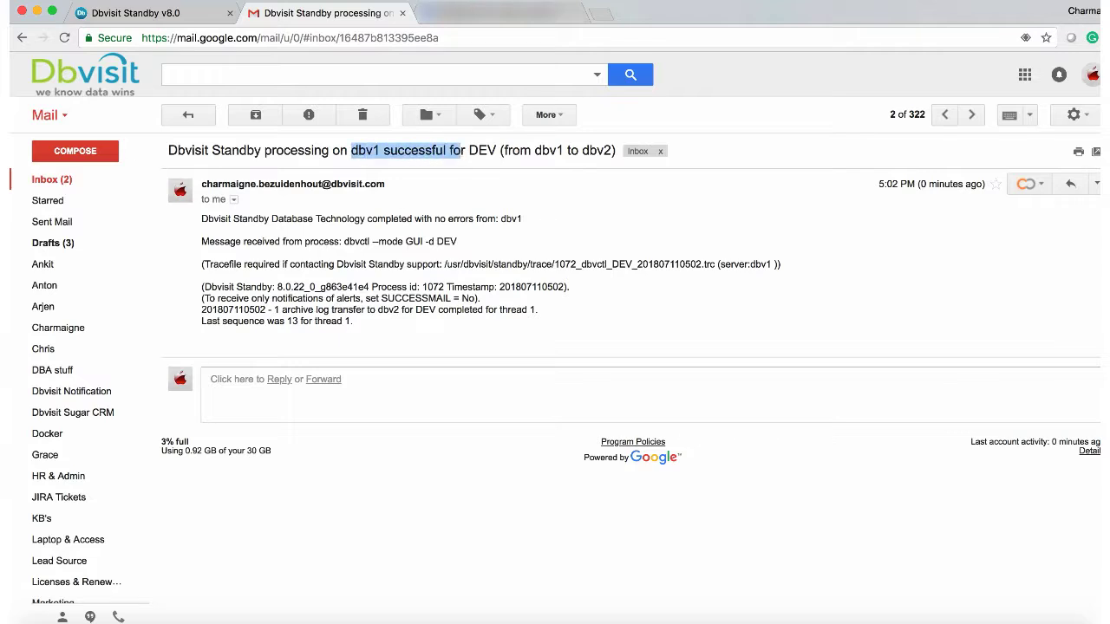
{"action": "left_click", "coordinate": [188, 116]}
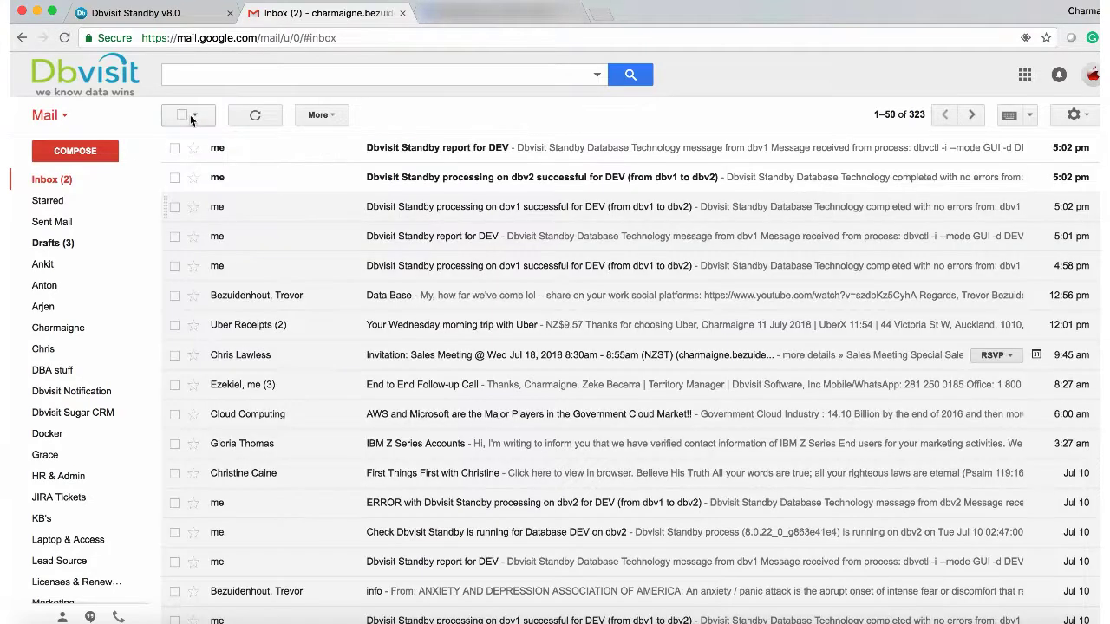
{"action": "left_click", "coordinate": [401, 179]}
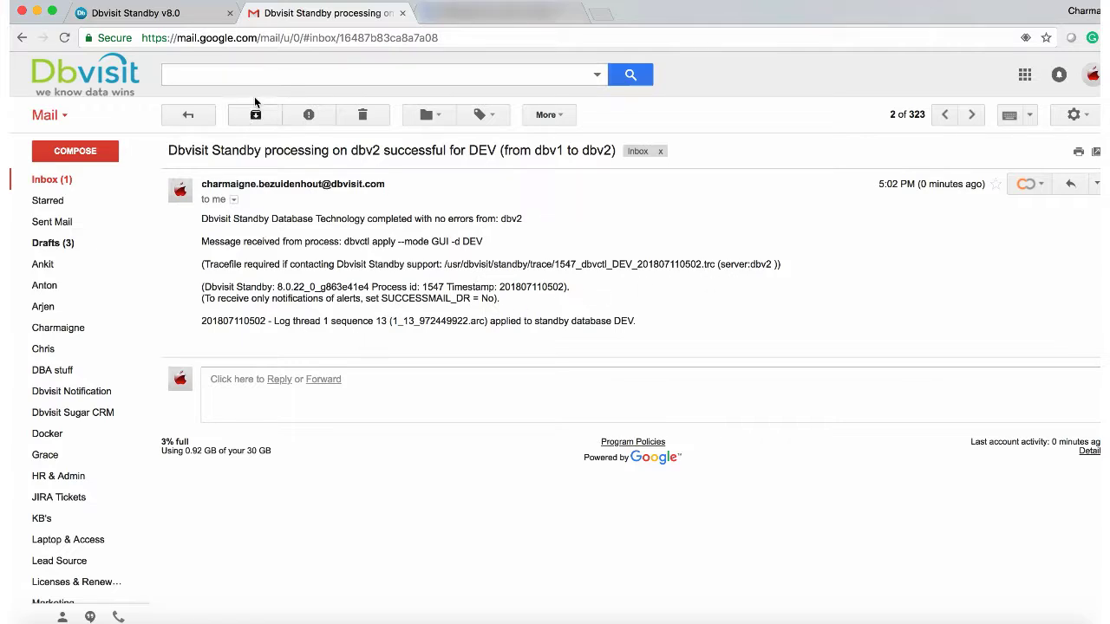
{"action": "left_click", "coordinate": [188, 113]}
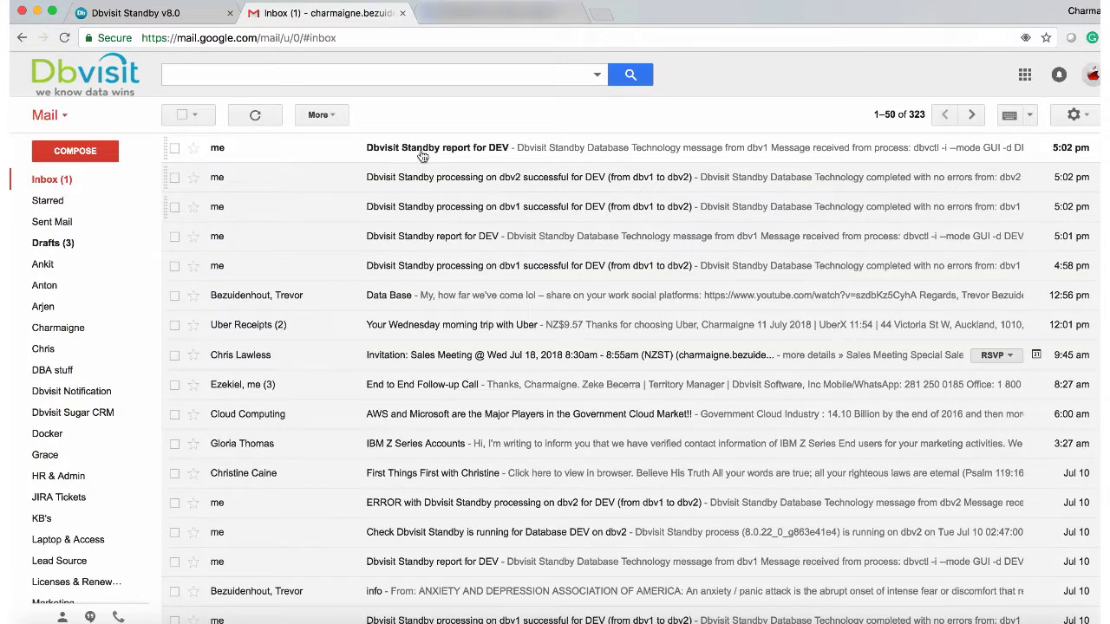
{"action": "left_click", "coordinate": [415, 148]}
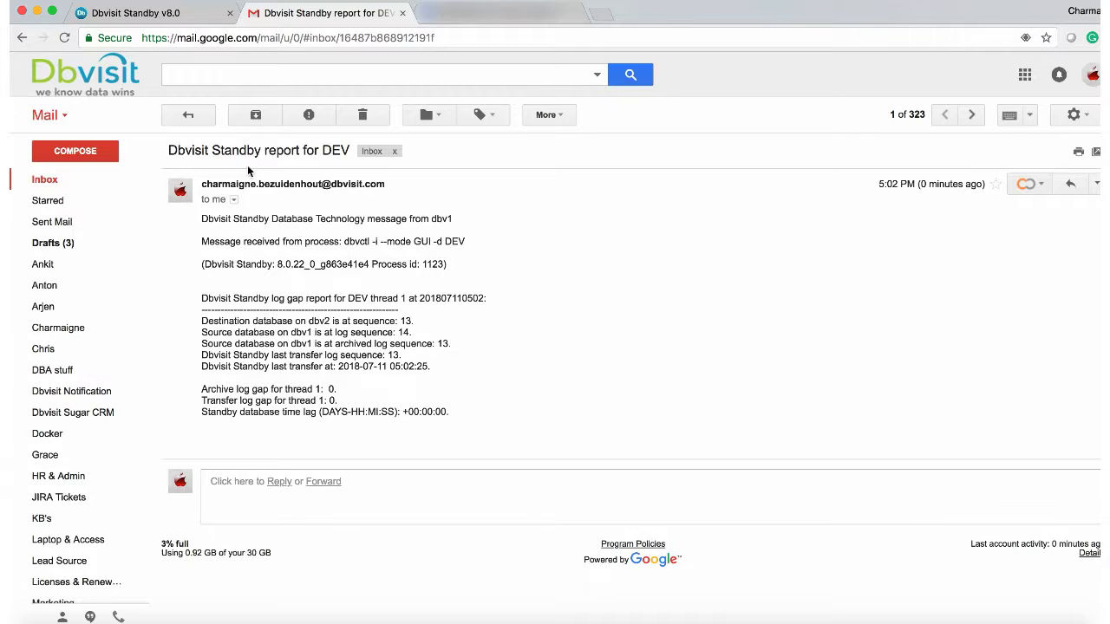
{"action": "left_click", "coordinate": [189, 118]}
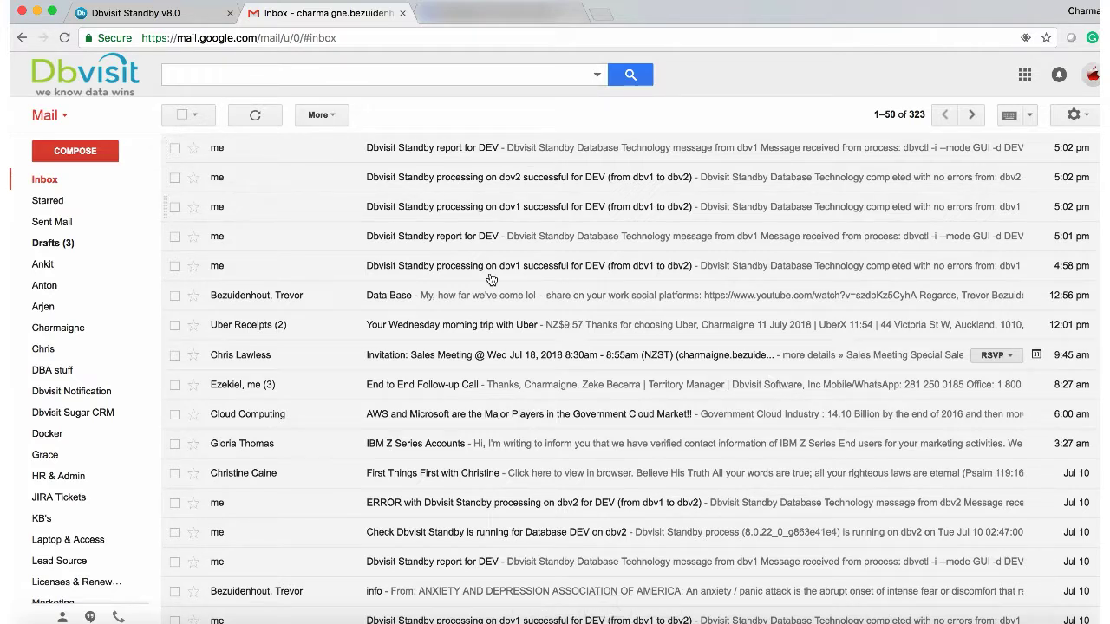
{"action": "left_click", "coordinate": [155, 15]}
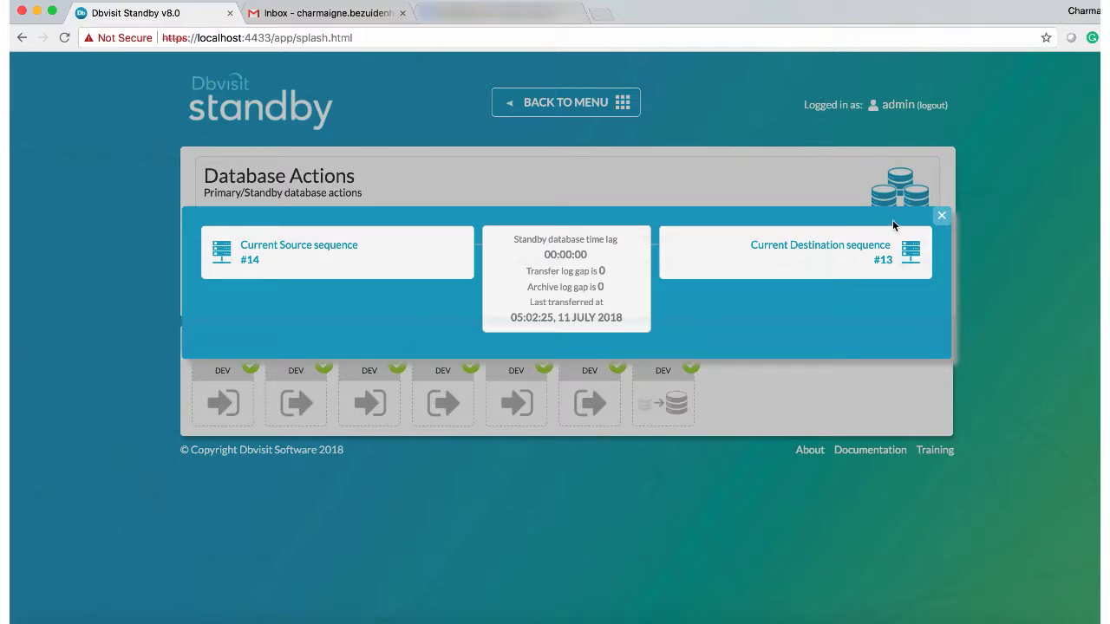
Step: Start the DEV standby database on dbv2 in read-only mode
{"action": "left_click", "coordinate": [941, 216]}
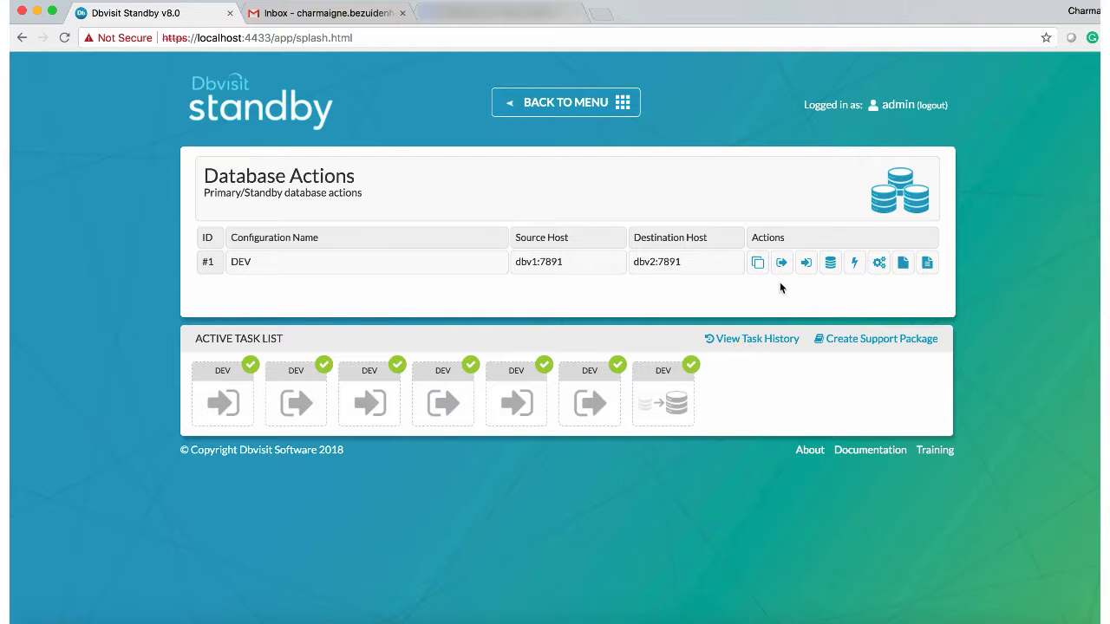
{"action": "left_click", "coordinate": [832, 265]}
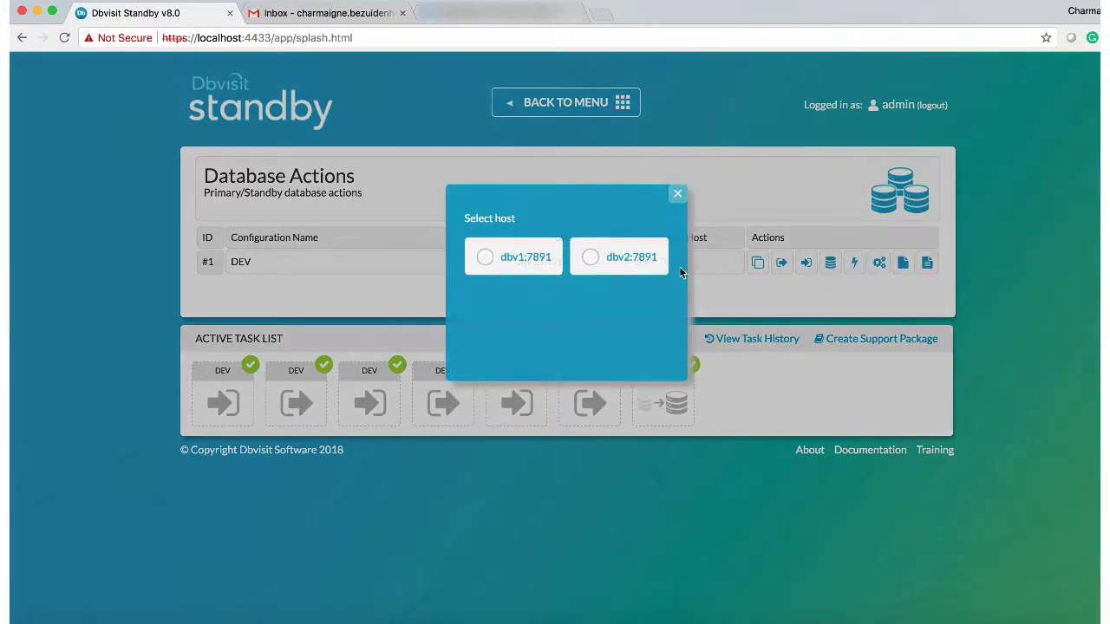
{"action": "left_click", "coordinate": [587, 257]}
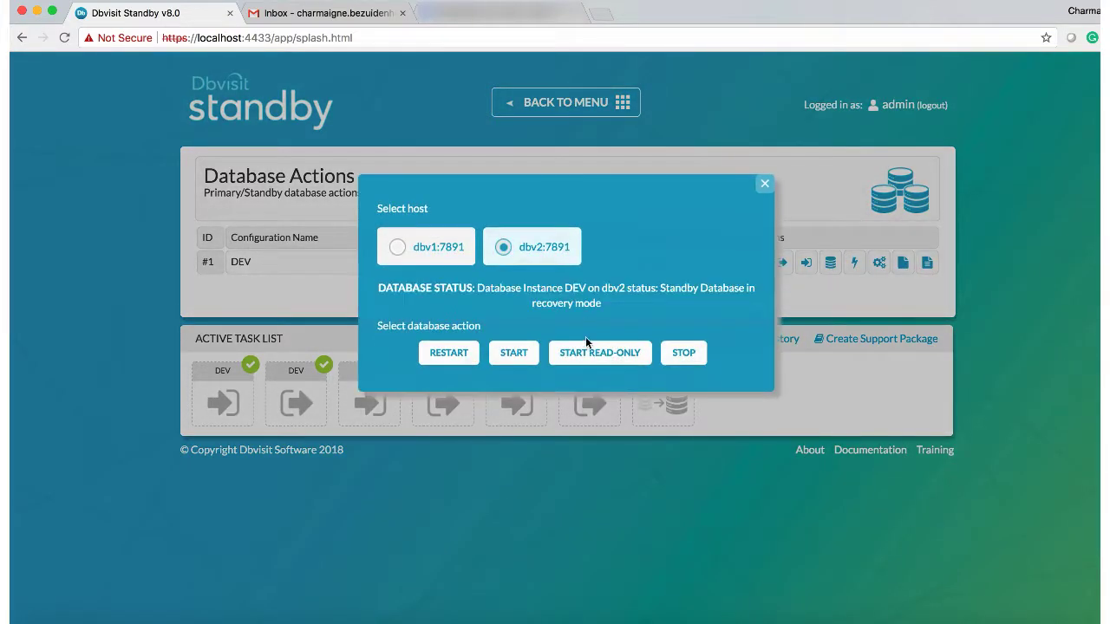
{"action": "left_click", "coordinate": [588, 352]}
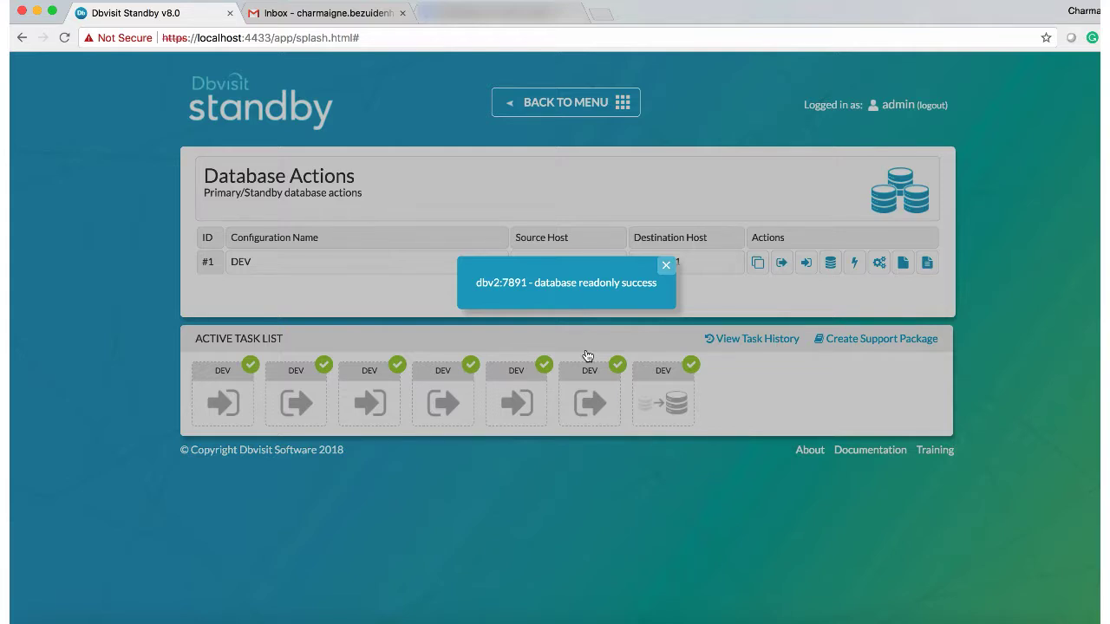
{"action": "left_click", "coordinate": [665, 265]}
Step: Confirm dbv2 reports read-only mode, then send the latest DEV logs to the standby
{"action": "left_click", "coordinate": [830, 262]}
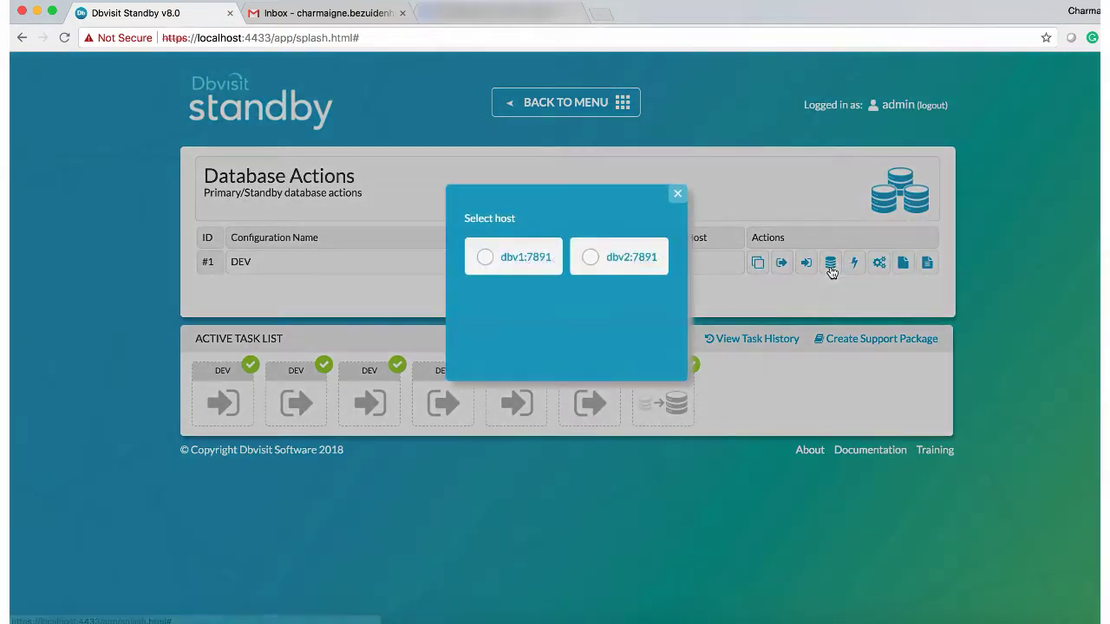
{"action": "left_click", "coordinate": [597, 259]}
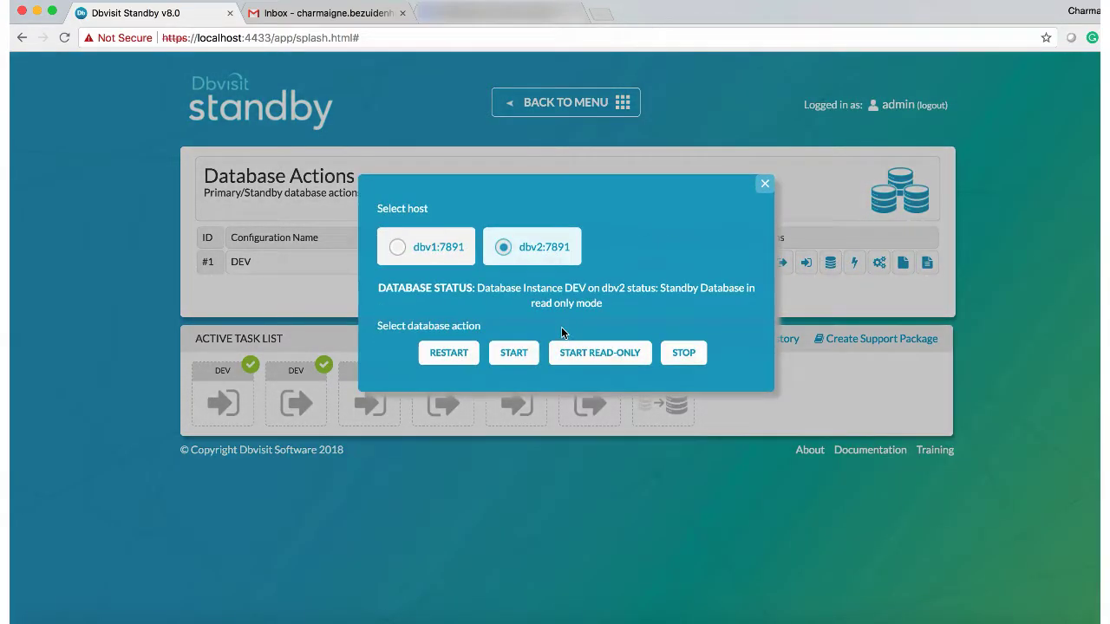
{"action": "left_click_drag", "start_coordinate": [530, 308], "coordinate": [603, 310]}
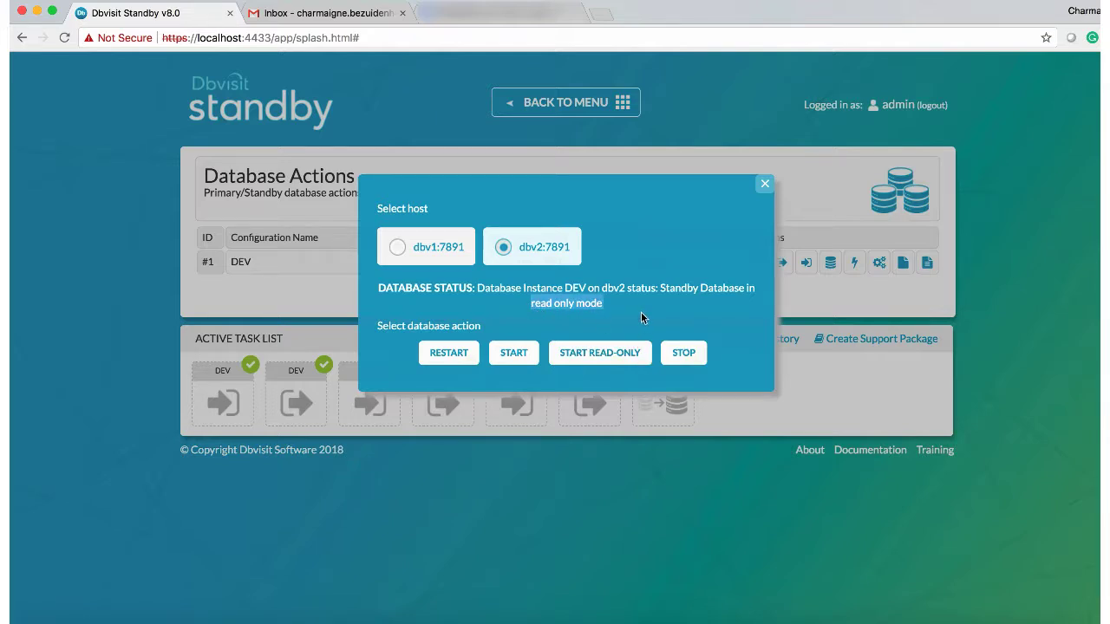
{"action": "left_click", "coordinate": [764, 184]}
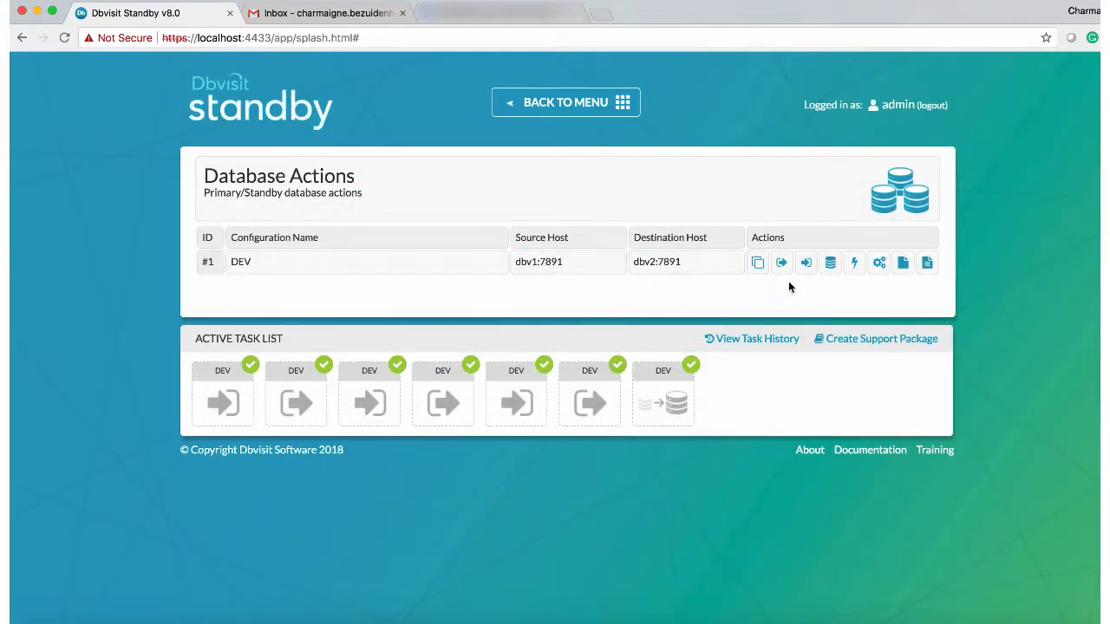
{"action": "left_click", "coordinate": [781, 265]}
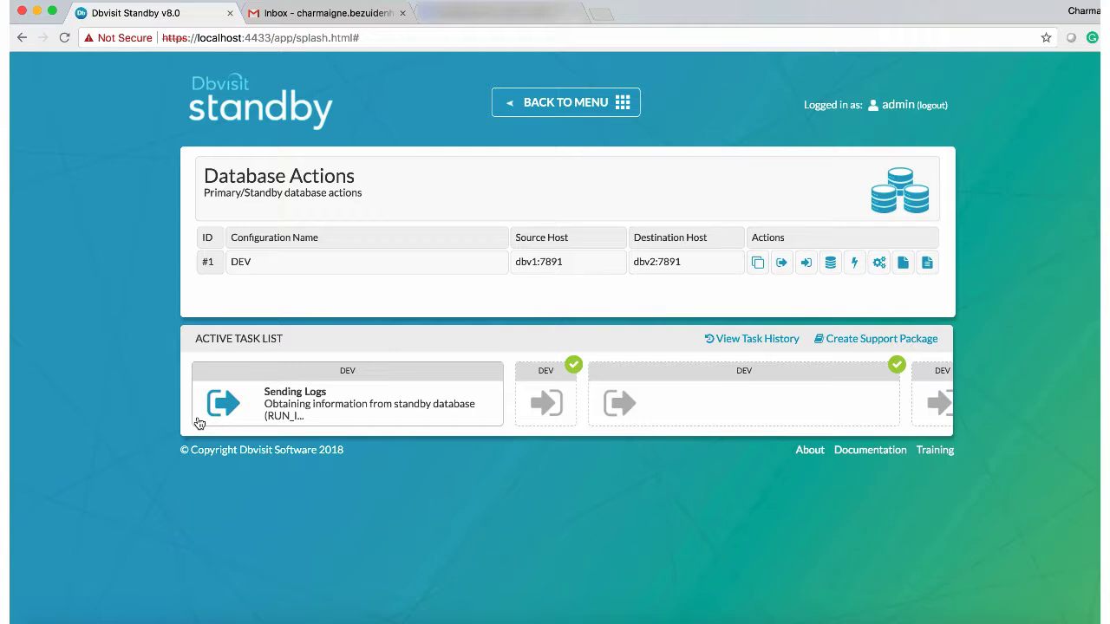
Step: Check the finished DEV send-logs task for sequence 14, then read its dbv1 success email in Gmail
{"action": "left_click", "coordinate": [259, 400]}
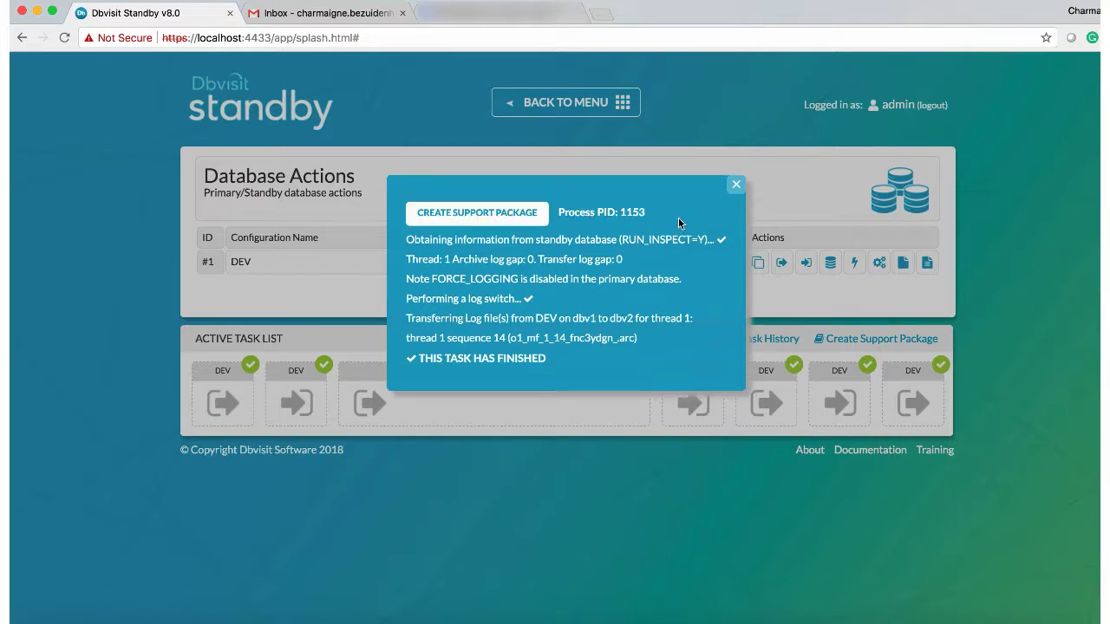
{"action": "left_click", "coordinate": [735, 188]}
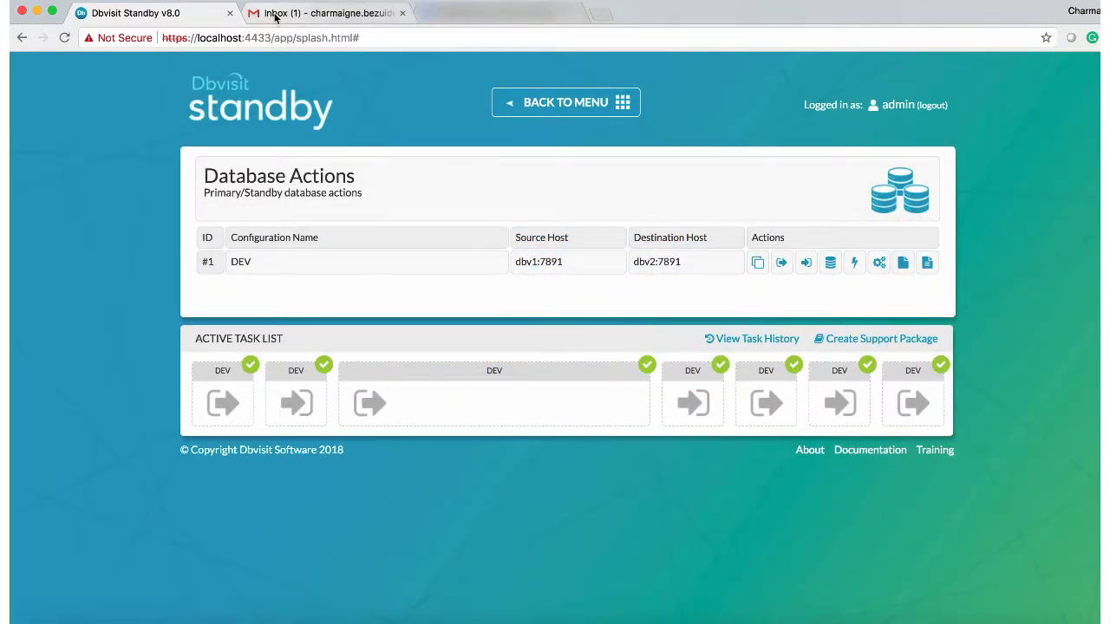
{"action": "left_click", "coordinate": [338, 14]}
{"action": "left_click", "coordinate": [371, 149]}
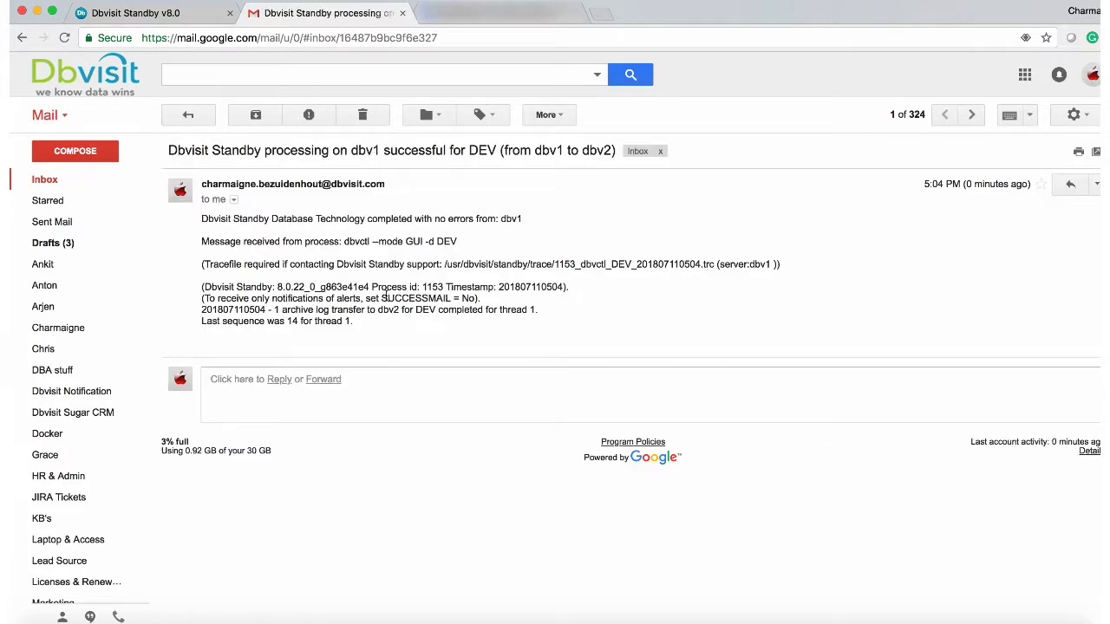
{"action": "left_click", "coordinate": [187, 114]}
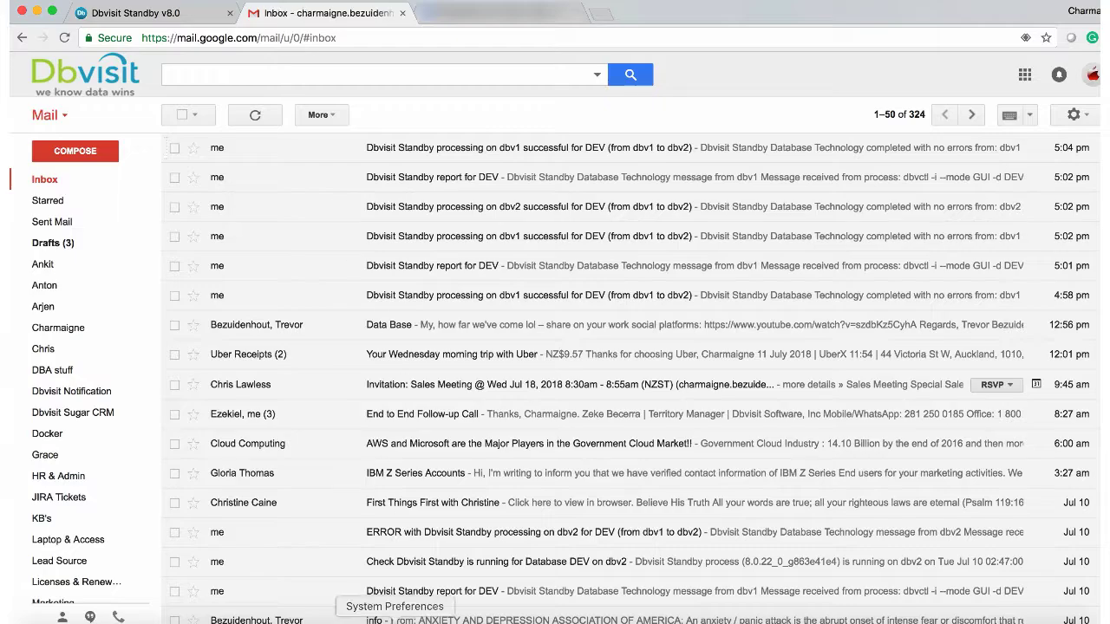
{"action": "left_click", "coordinate": [137, 15]}
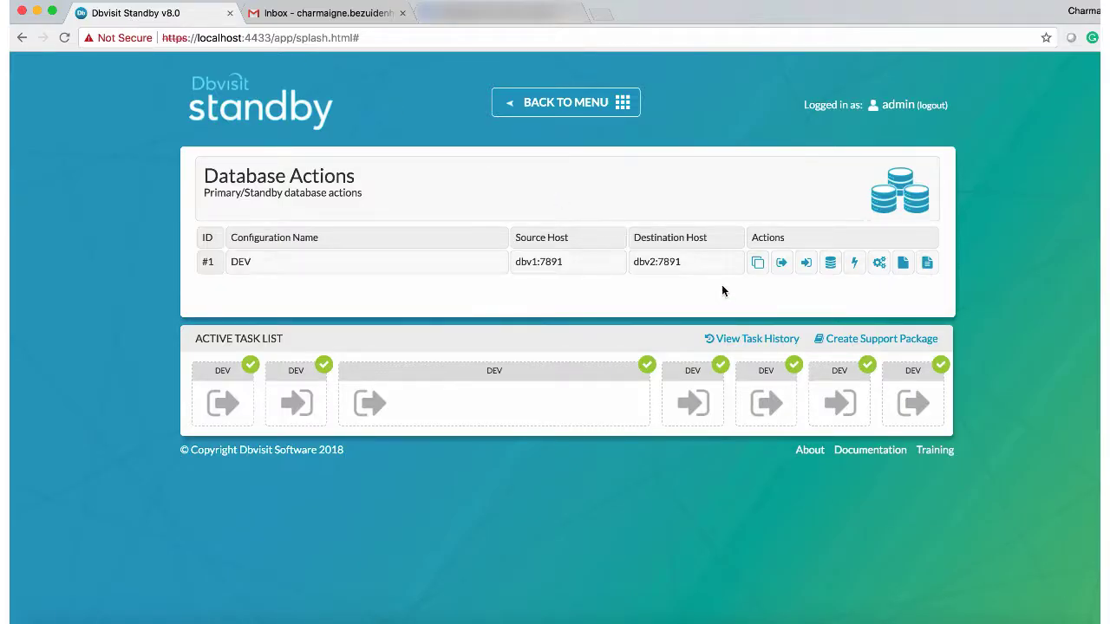
Step: Apply logs on the DEV standby and review the failed task's read-only error details
{"action": "left_click", "coordinate": [803, 264]}
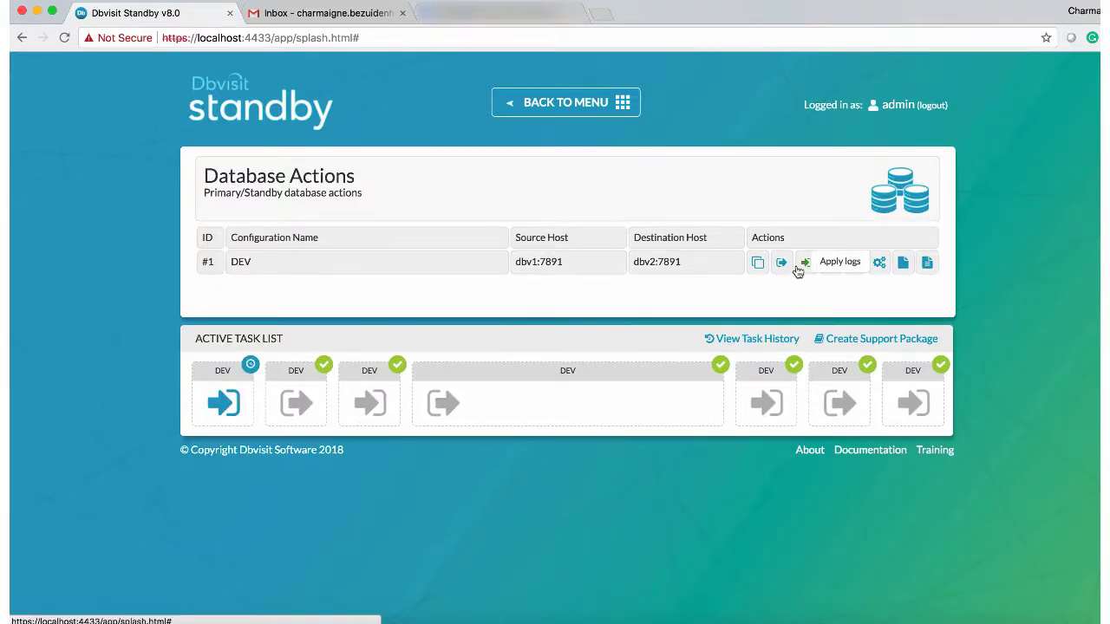
{"action": "left_click", "coordinate": [223, 403]}
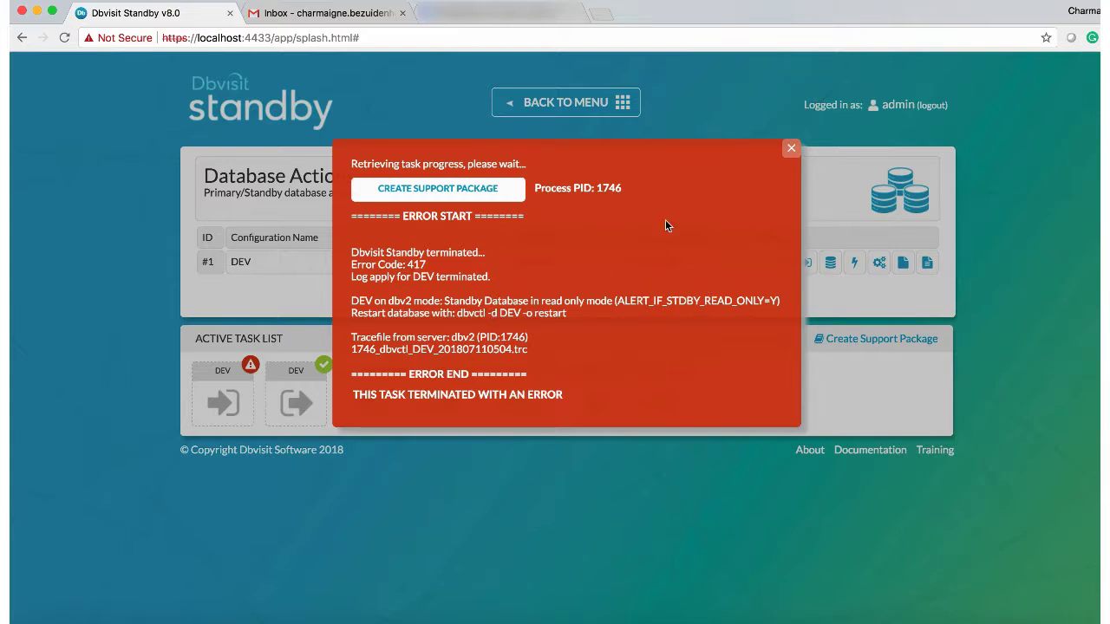
{"action": "left_click", "coordinate": [303, 14]}
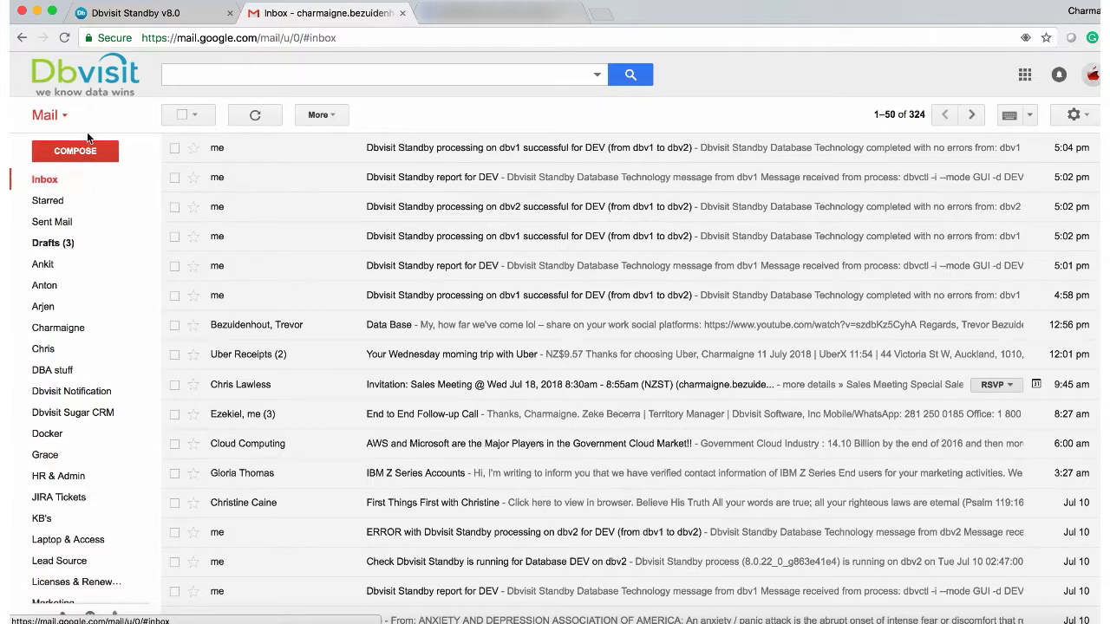
Step: Refresh and read the ERROR email, highlighting dbv2, 'Log apply for DEV terminated', process 1746 and read-only reason
{"action": "left_click", "coordinate": [54, 183]}
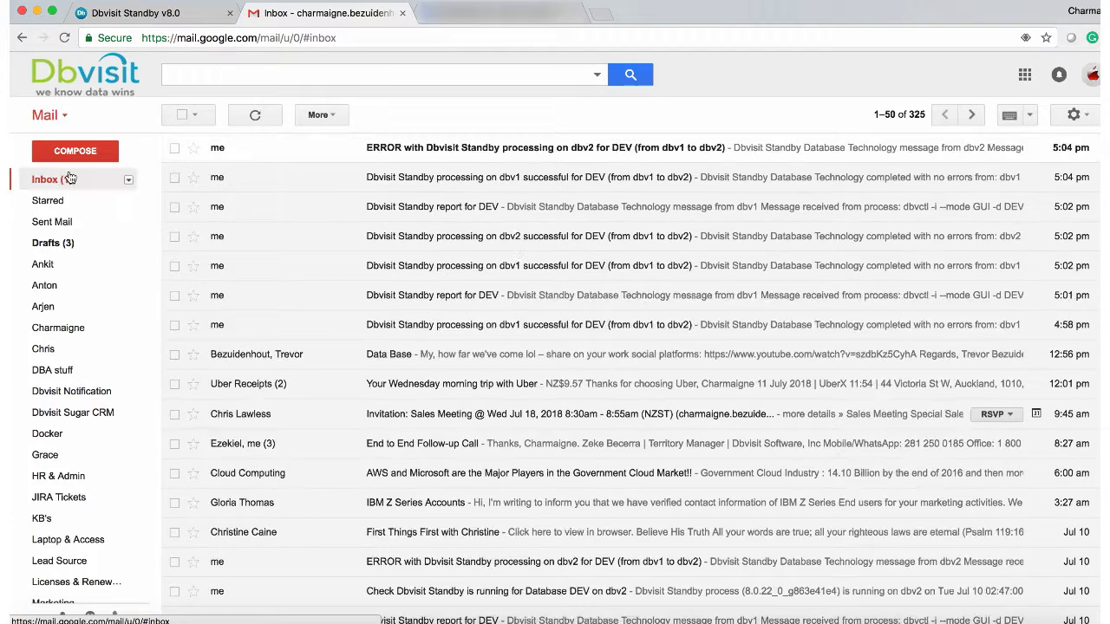
{"action": "left_click", "coordinate": [399, 147]}
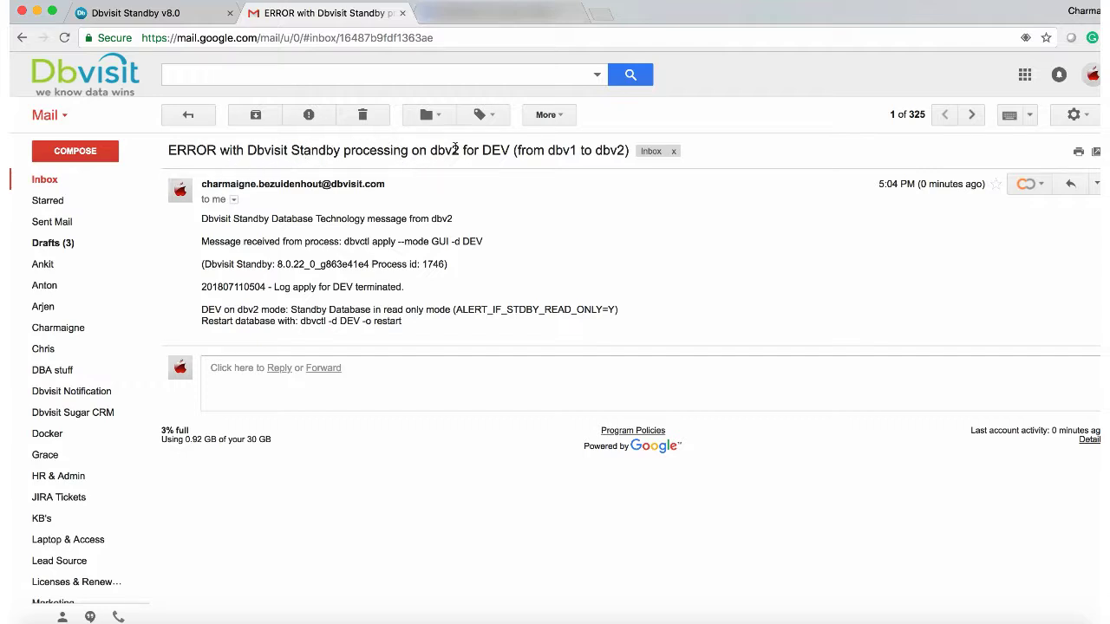
{"action": "left_click_drag", "start_coordinate": [345, 152], "coordinate": [480, 154]}
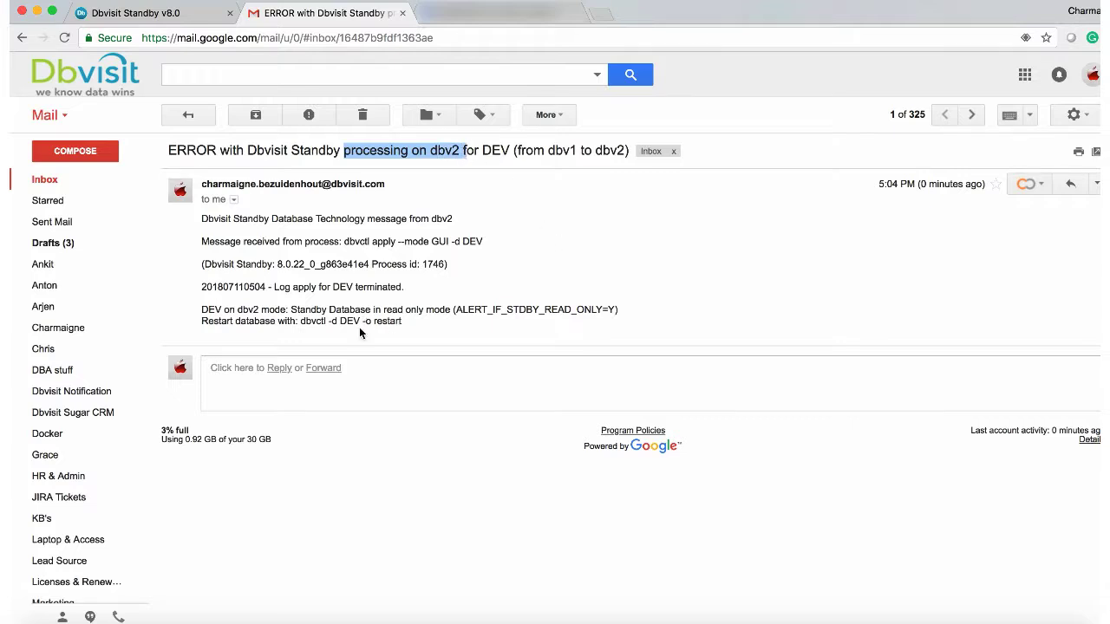
{"action": "left_click_drag", "start_coordinate": [276, 291], "coordinate": [416, 295]}
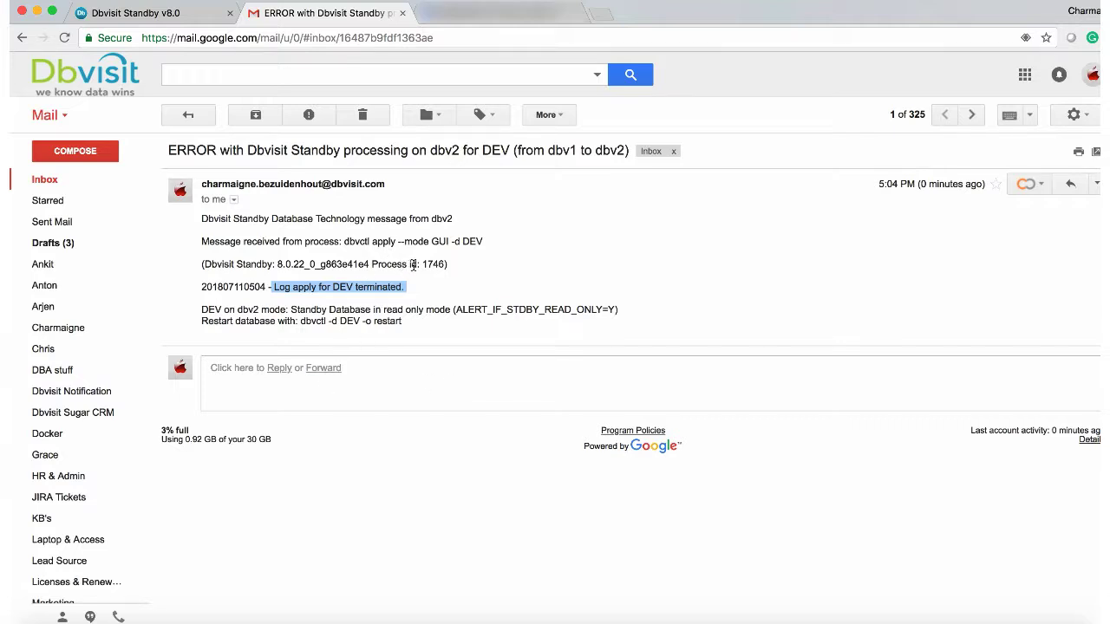
{"action": "left_click_drag", "start_coordinate": [422, 264], "coordinate": [443, 266]}
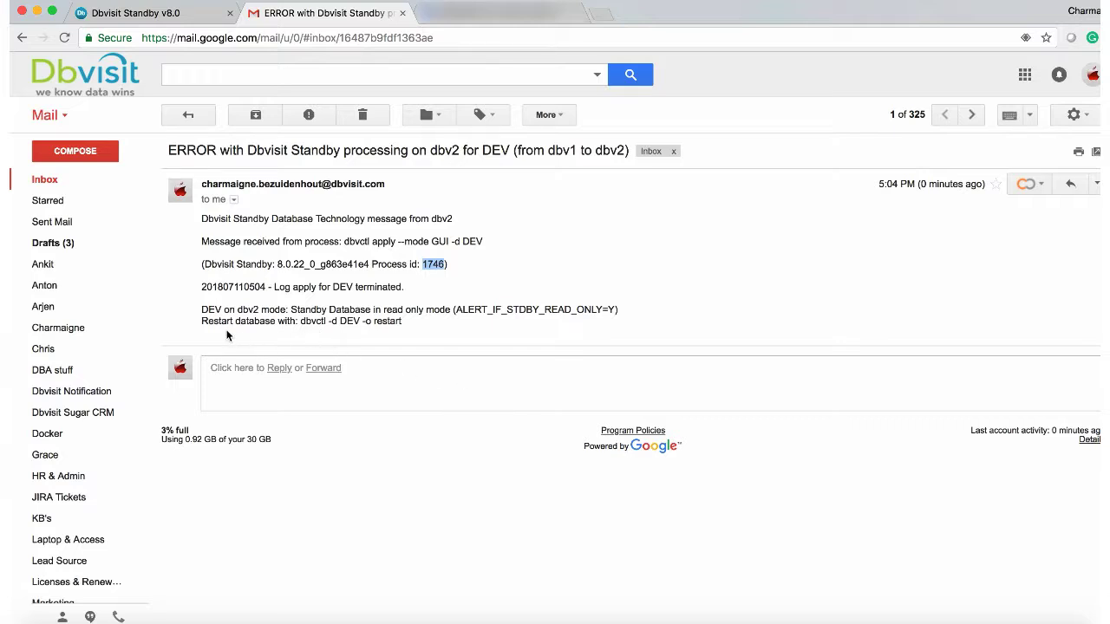
{"action": "left_click_drag", "start_coordinate": [292, 310], "coordinate": [451, 312]}
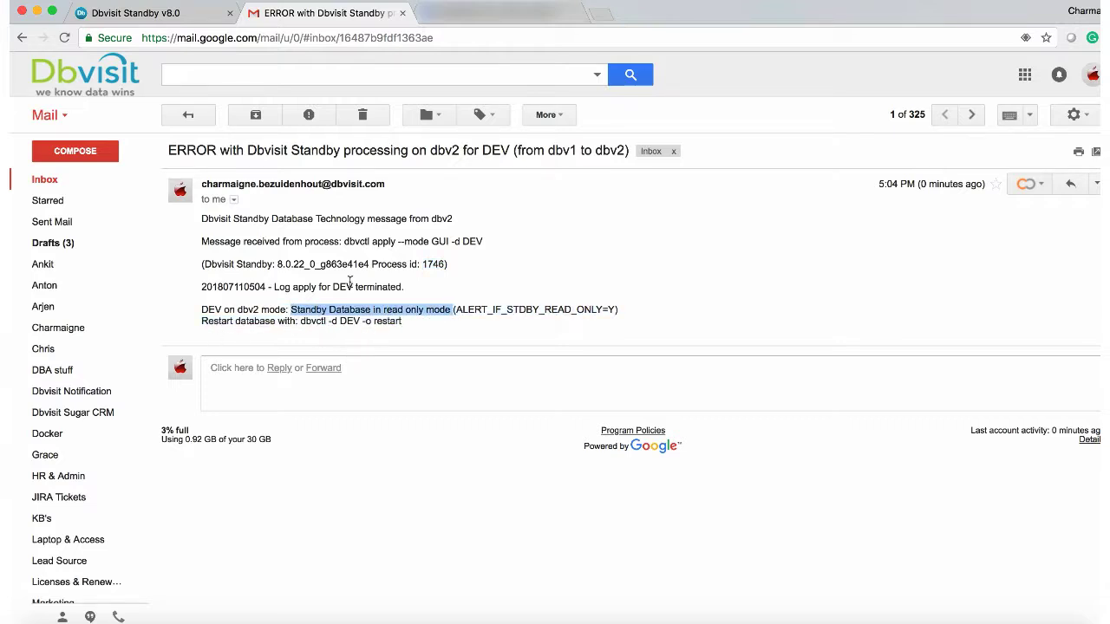
{"action": "left_click", "coordinate": [173, 13]}
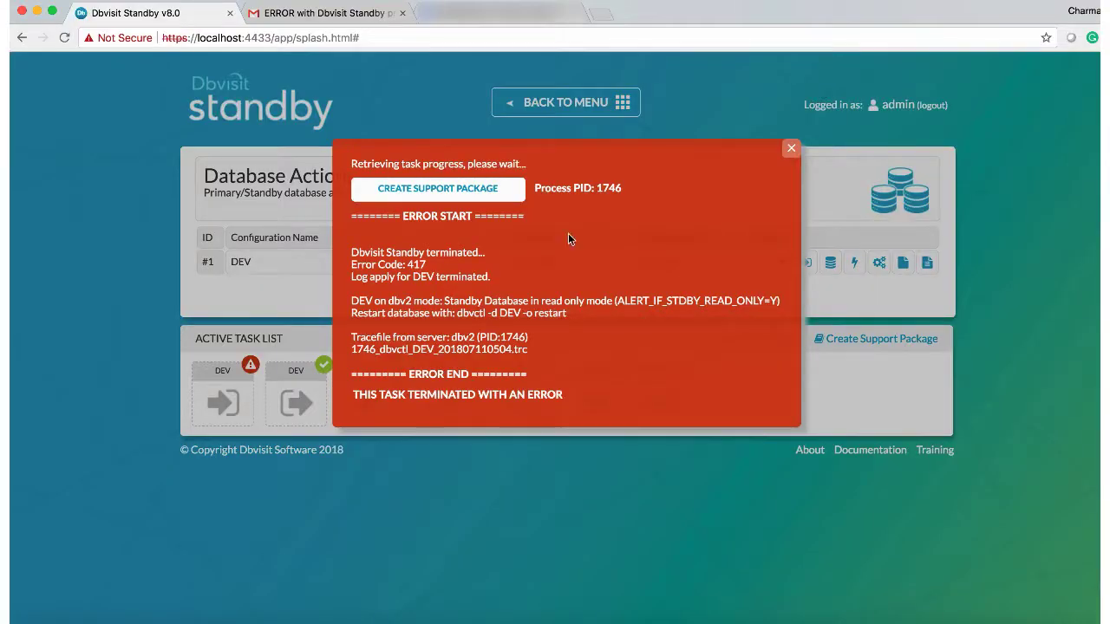
Step: Dismiss the red error 417 task-progress dialog for the failed DEV apply
{"action": "left_click", "coordinate": [790, 149]}
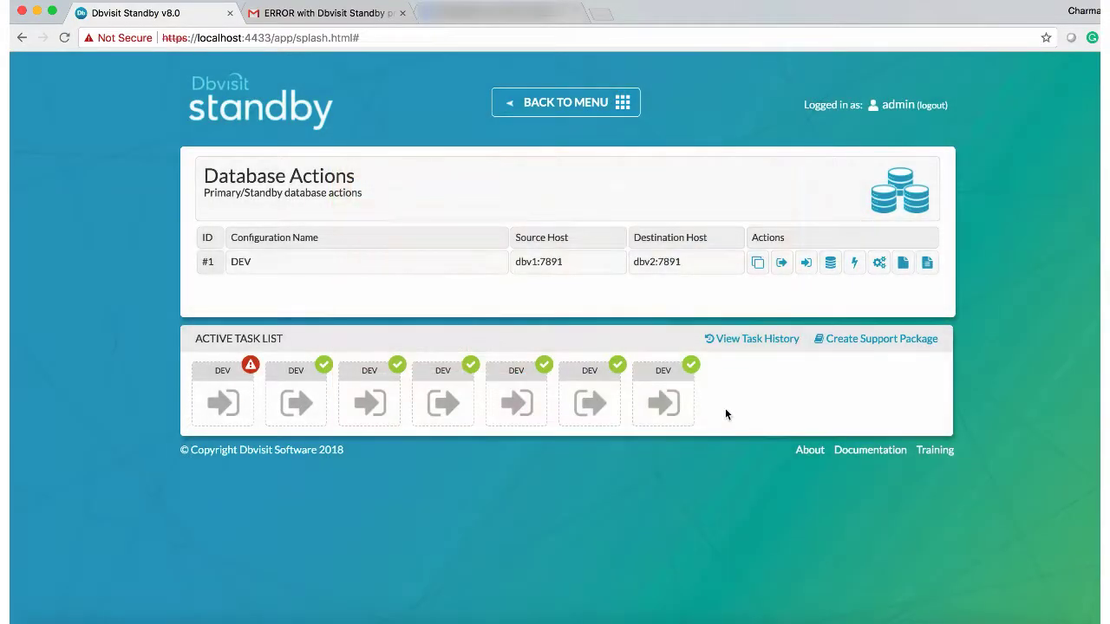